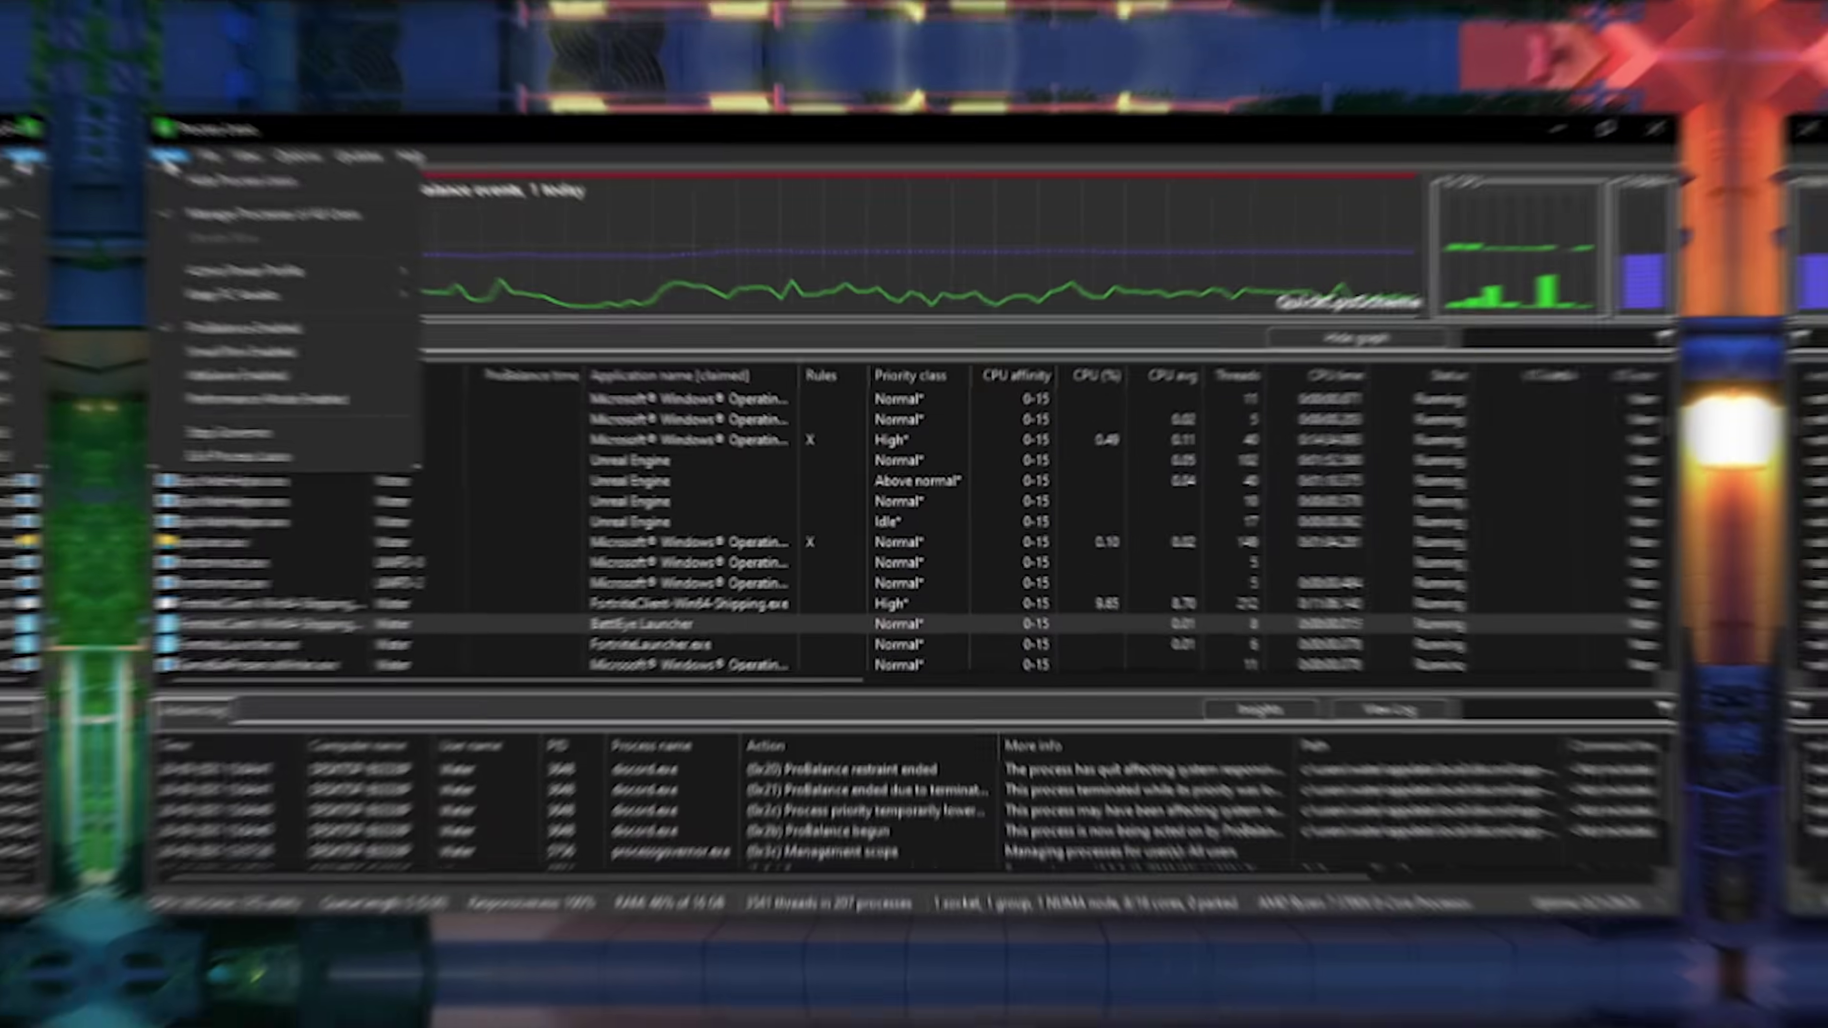
Wait in the Fortnite lobby with the FPS counter visible, before any Process Lasso tuning
mouse_move(238, 269)
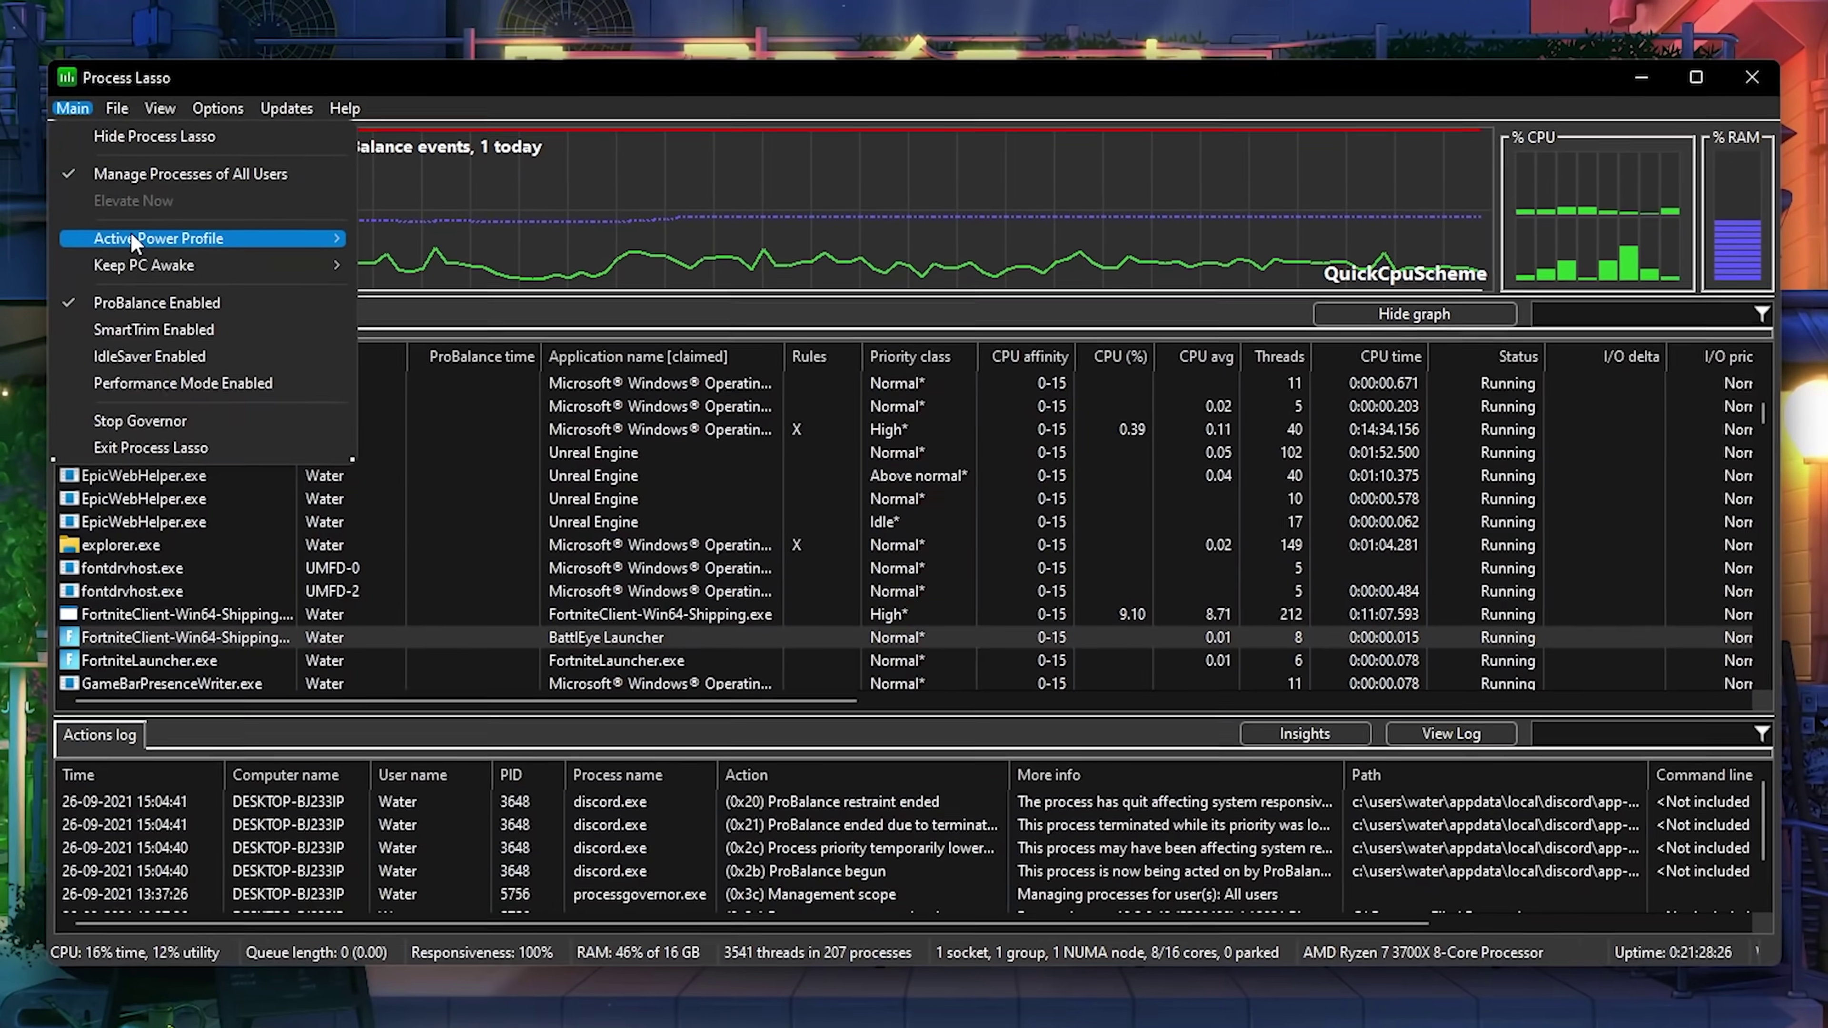
mouse_move(214, 240)
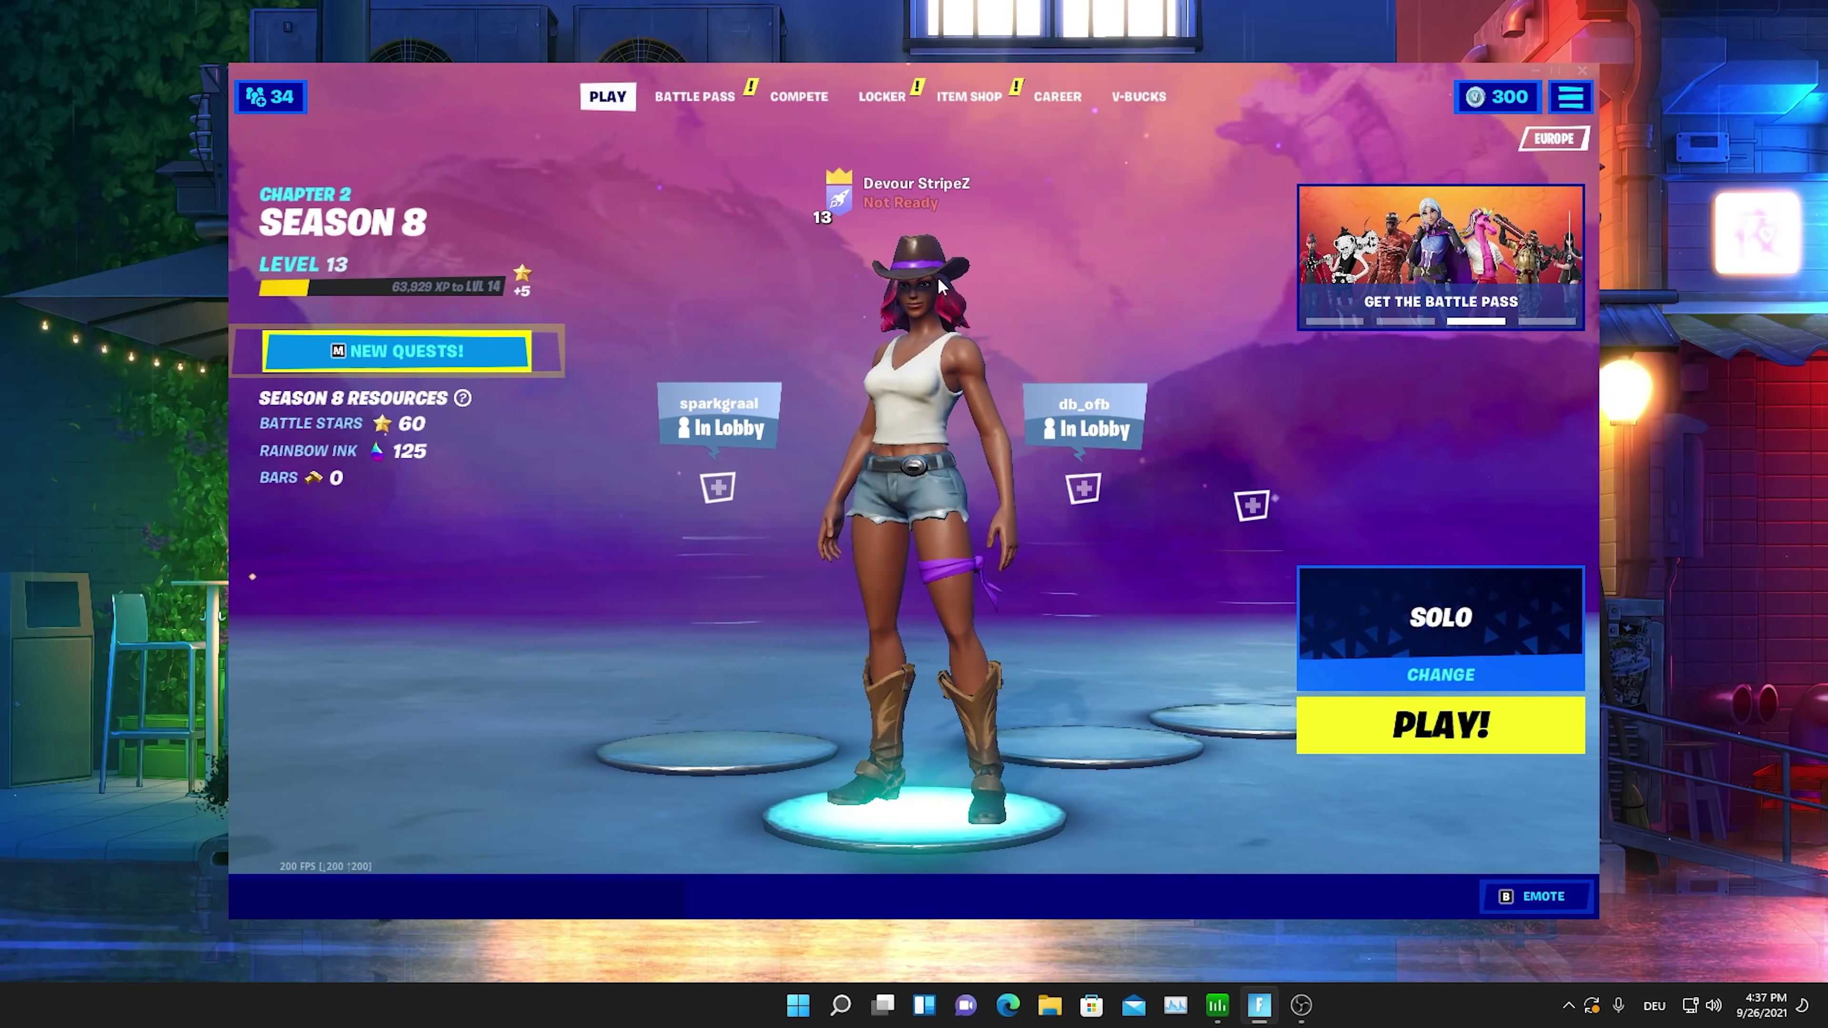
Minimize Fortnite and reopen Process Lasso from its desktop shortcut
left_click(1536, 72)
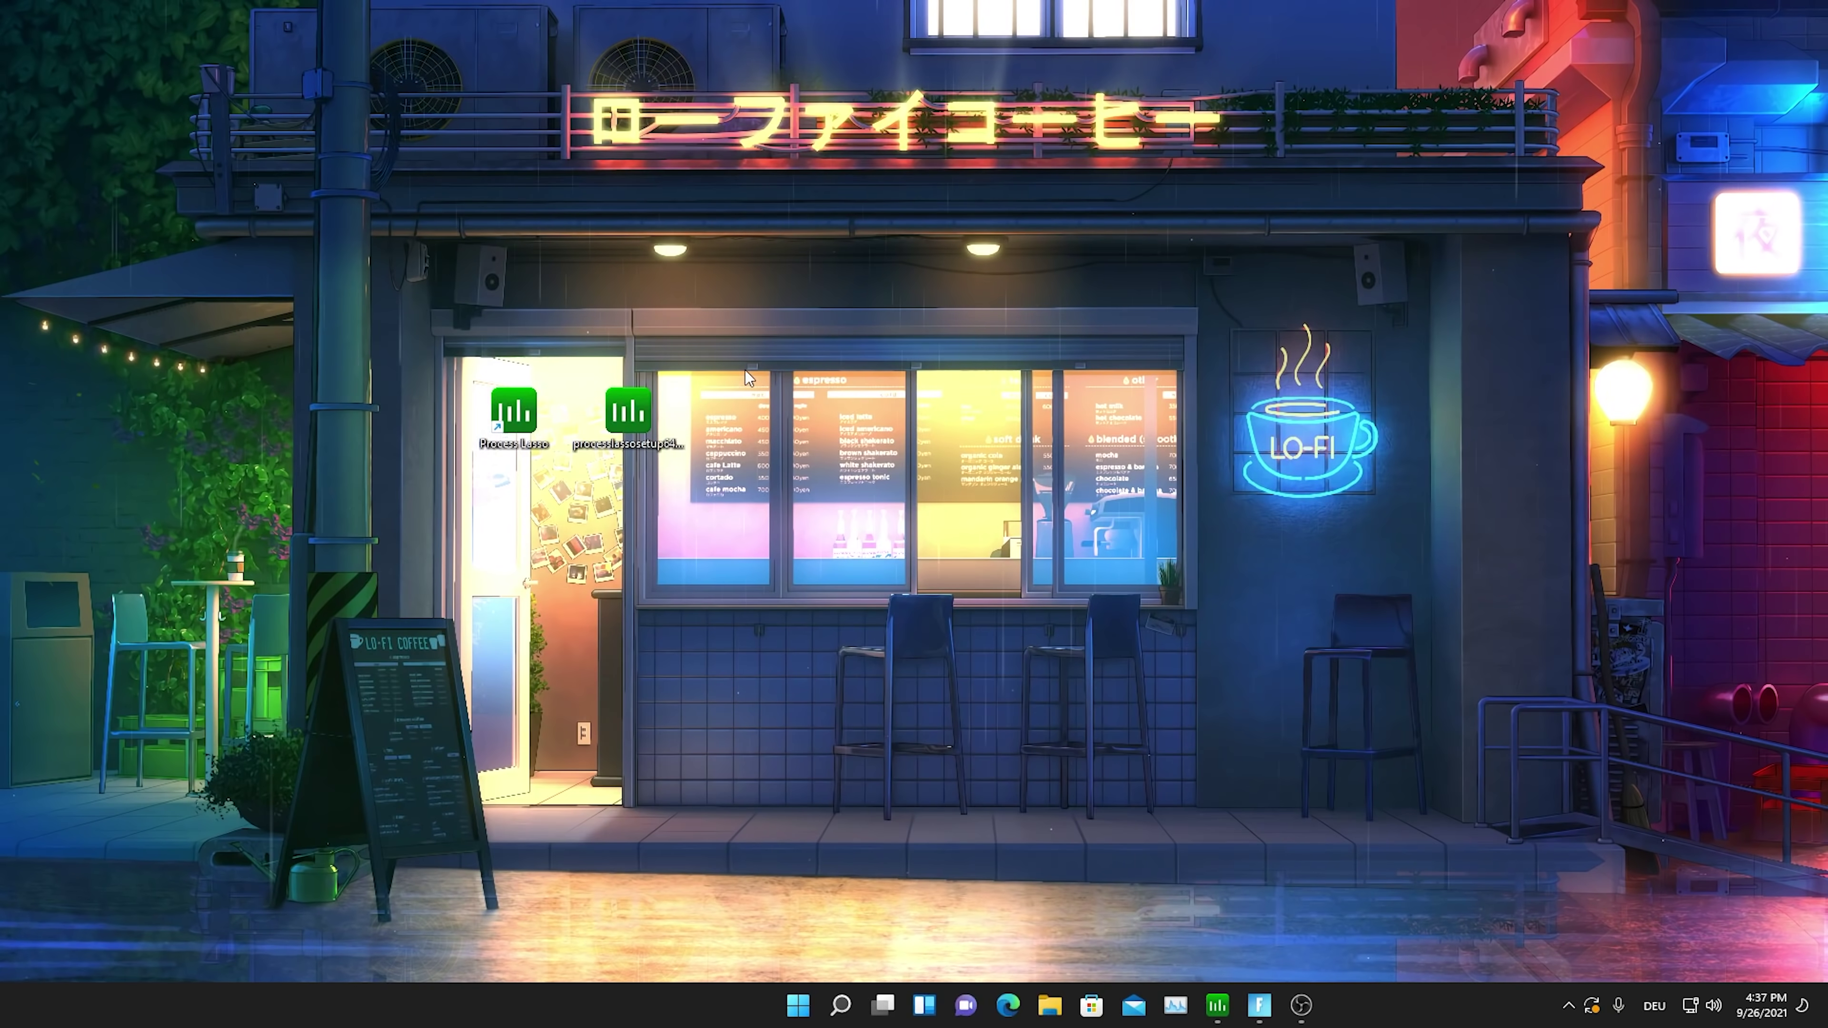
double_click(487, 458)
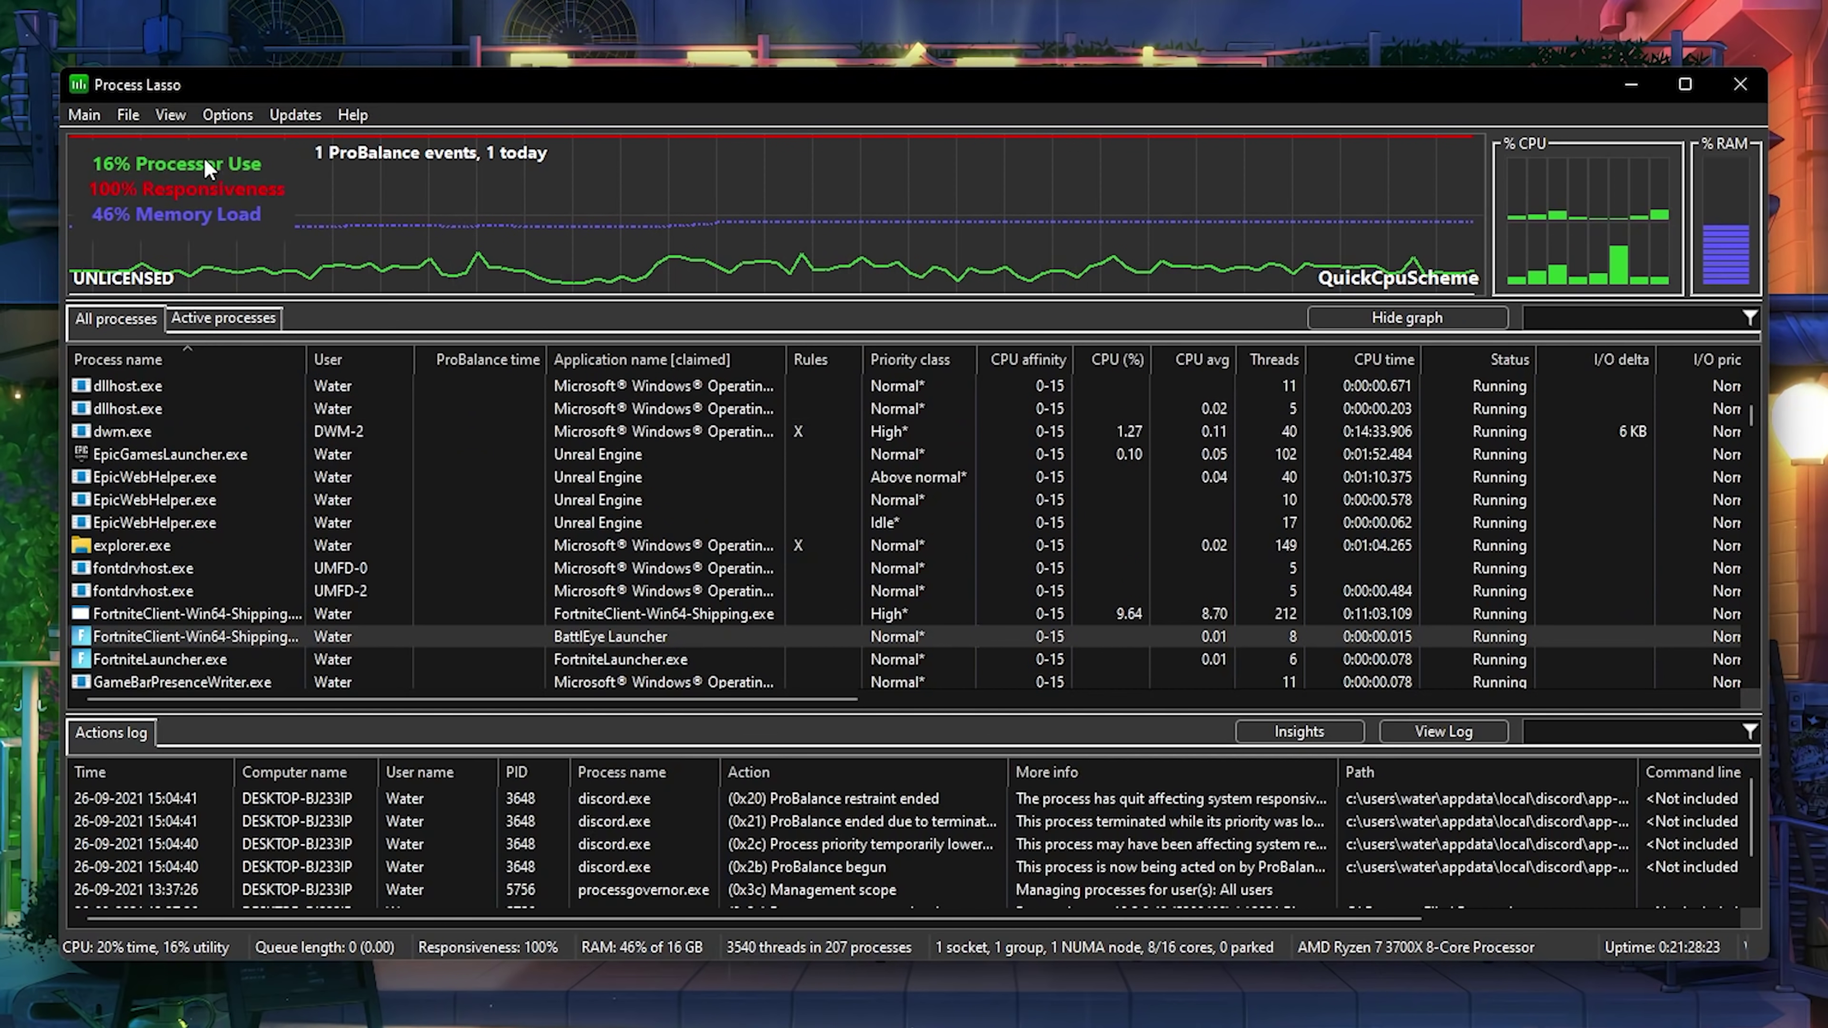
Make Bitsum Highest Performance the active power profile and enable Performance Mode
left_click(80, 116)
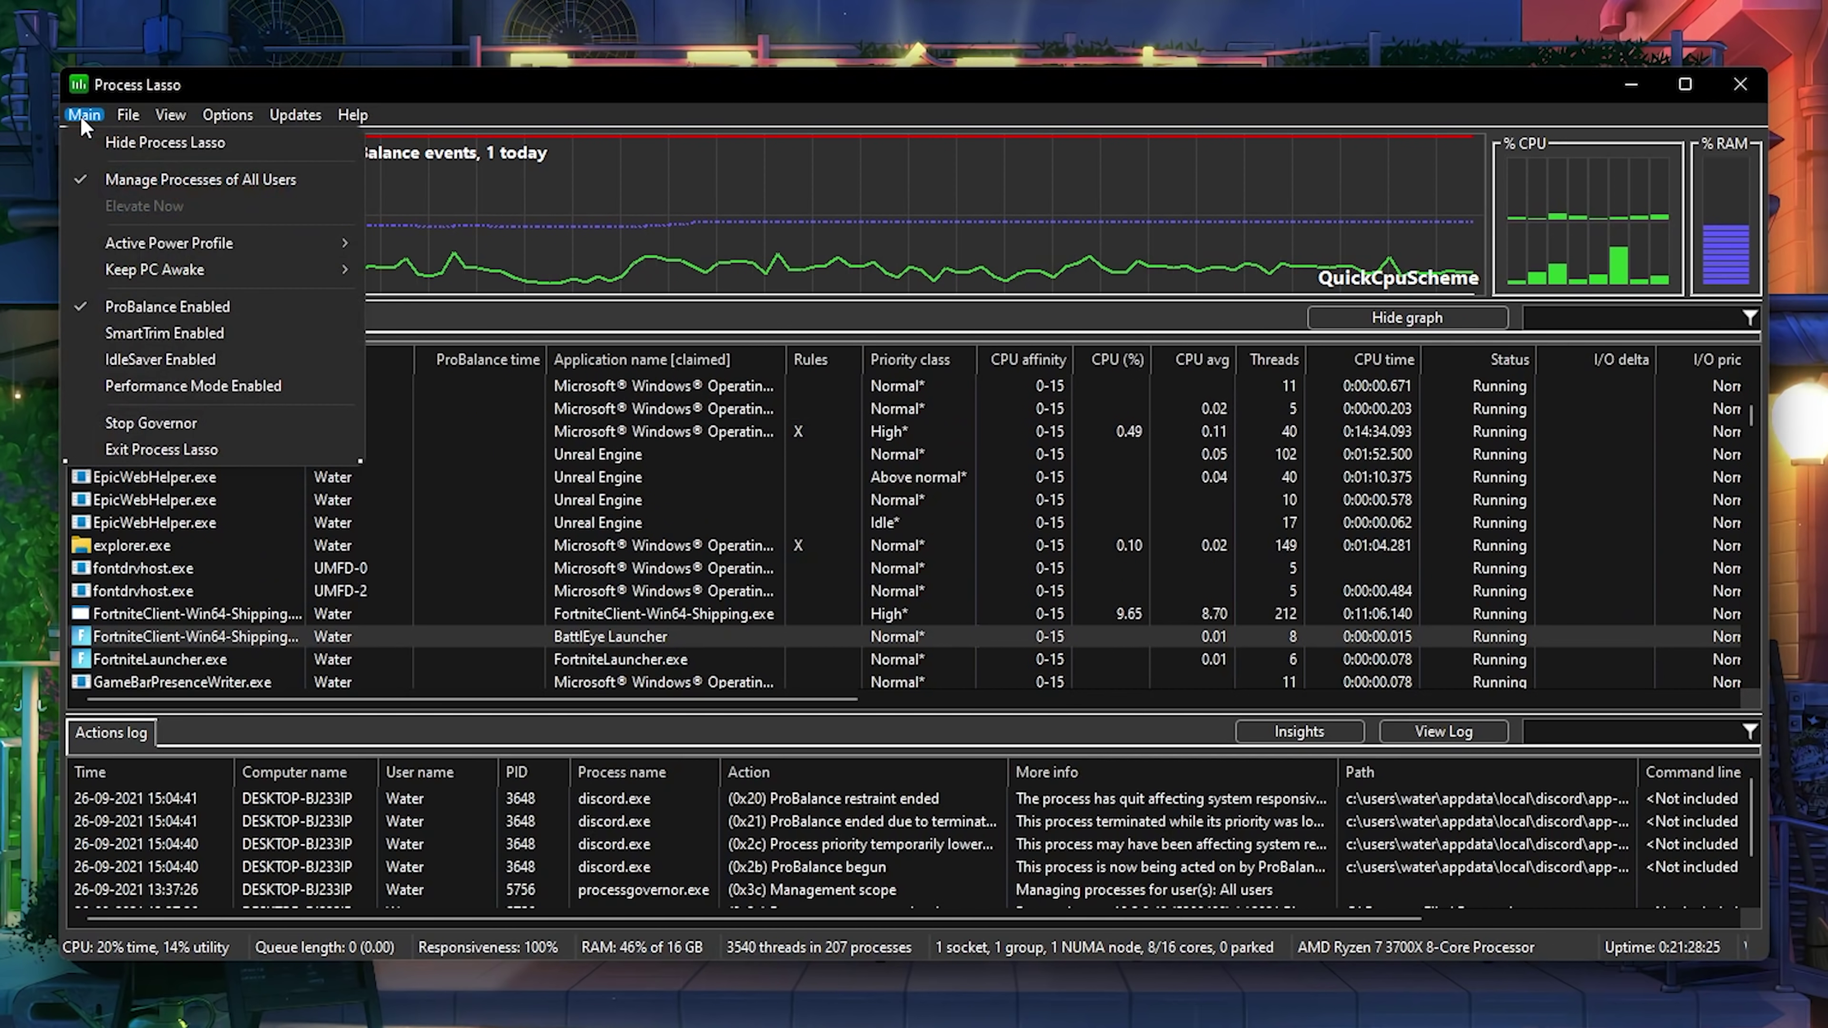
mouse_move(189, 245)
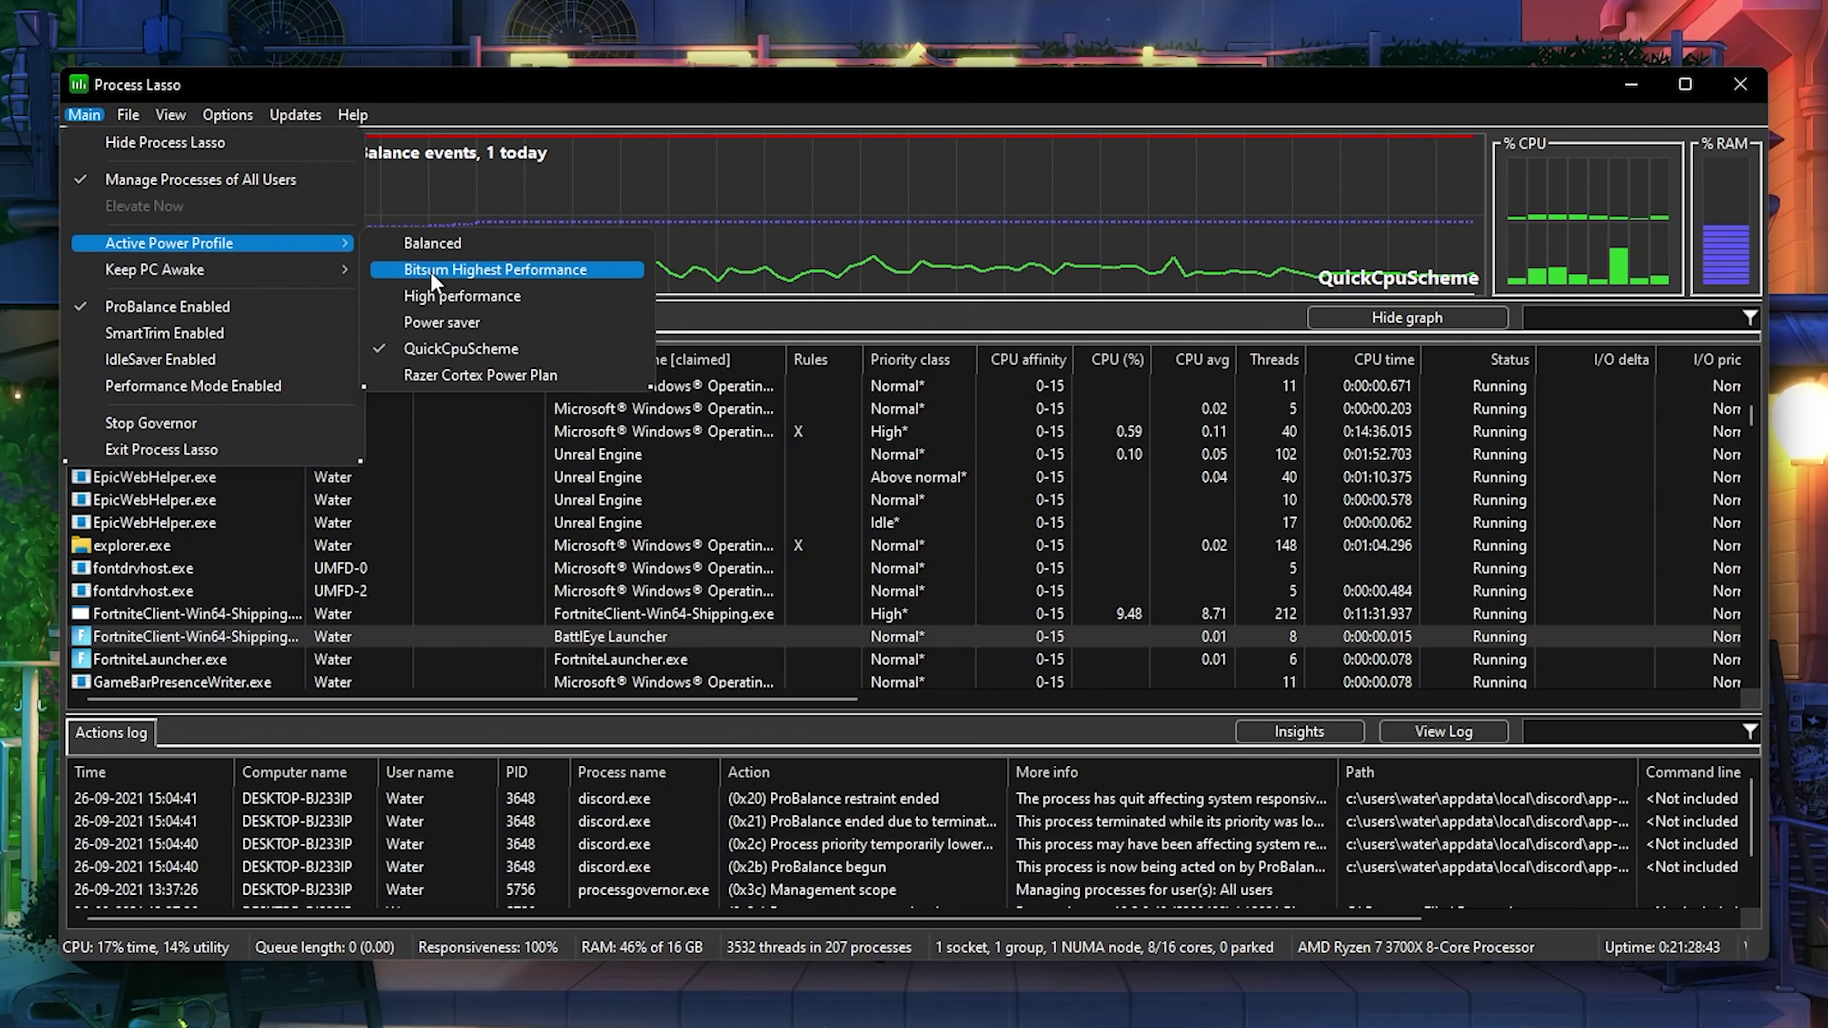
left_click(444, 269)
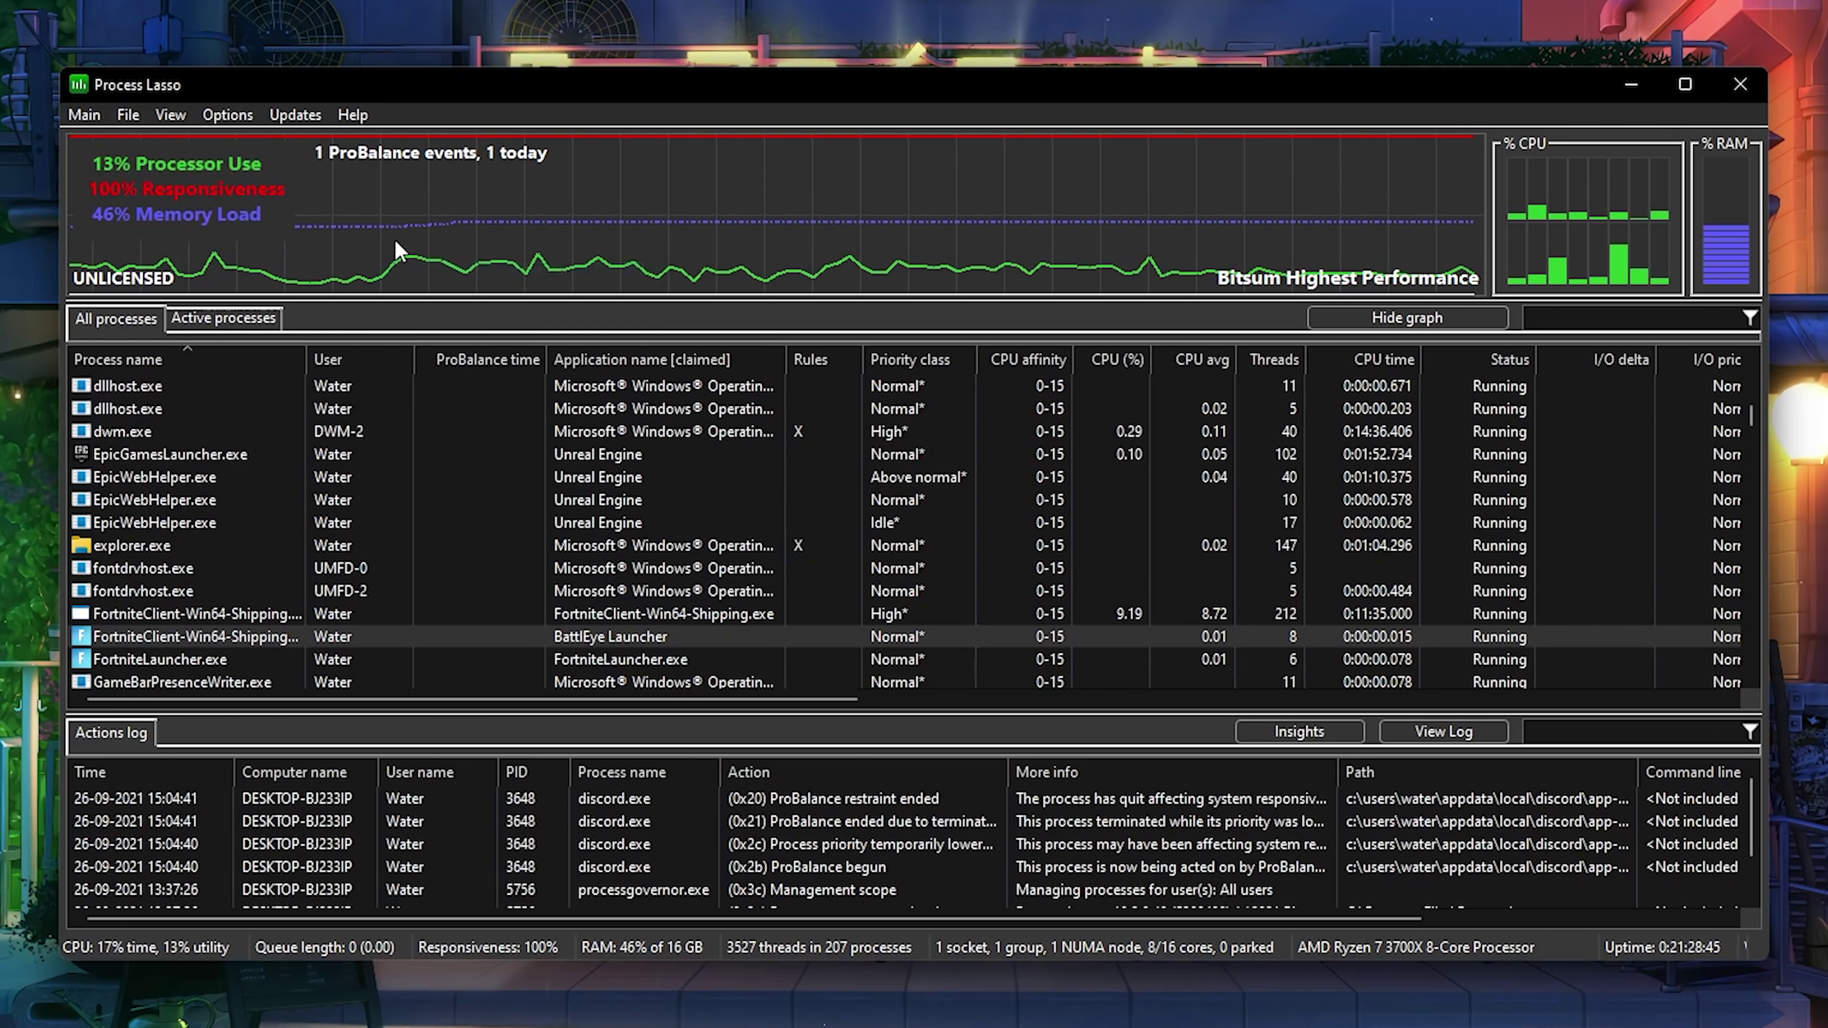
left_click(84, 114)
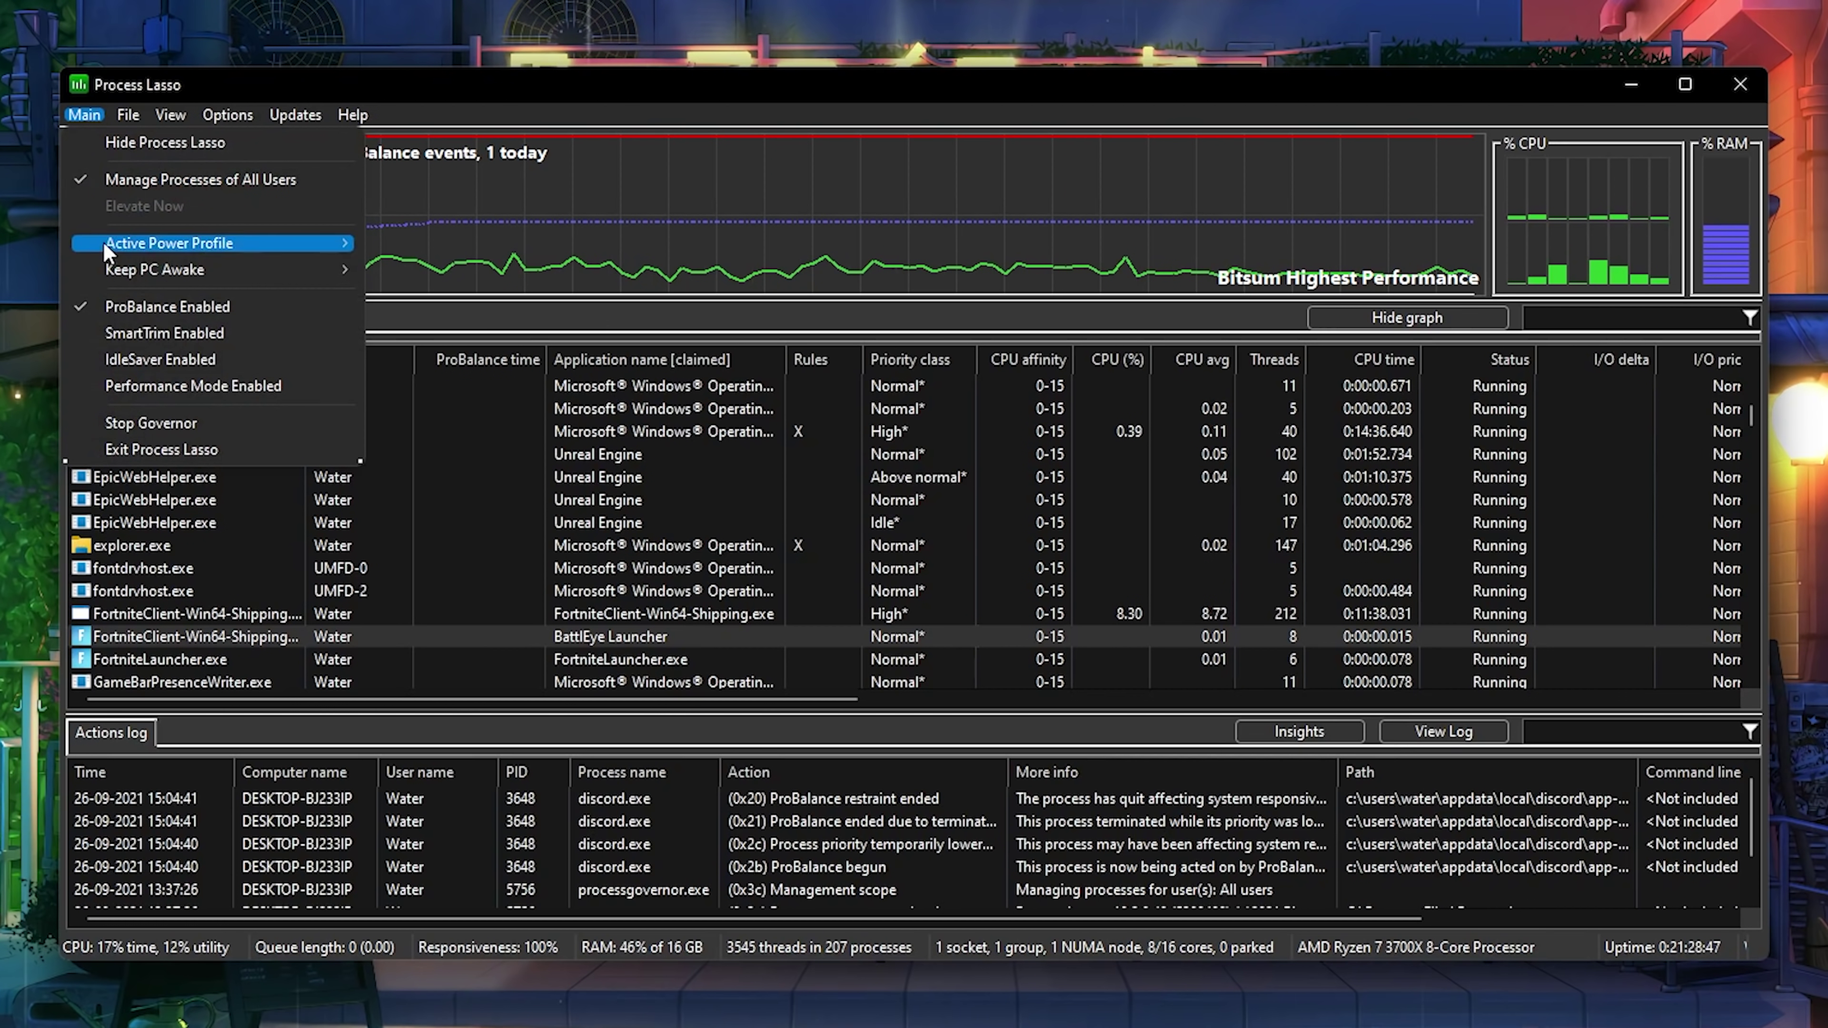
left_click(171, 389)
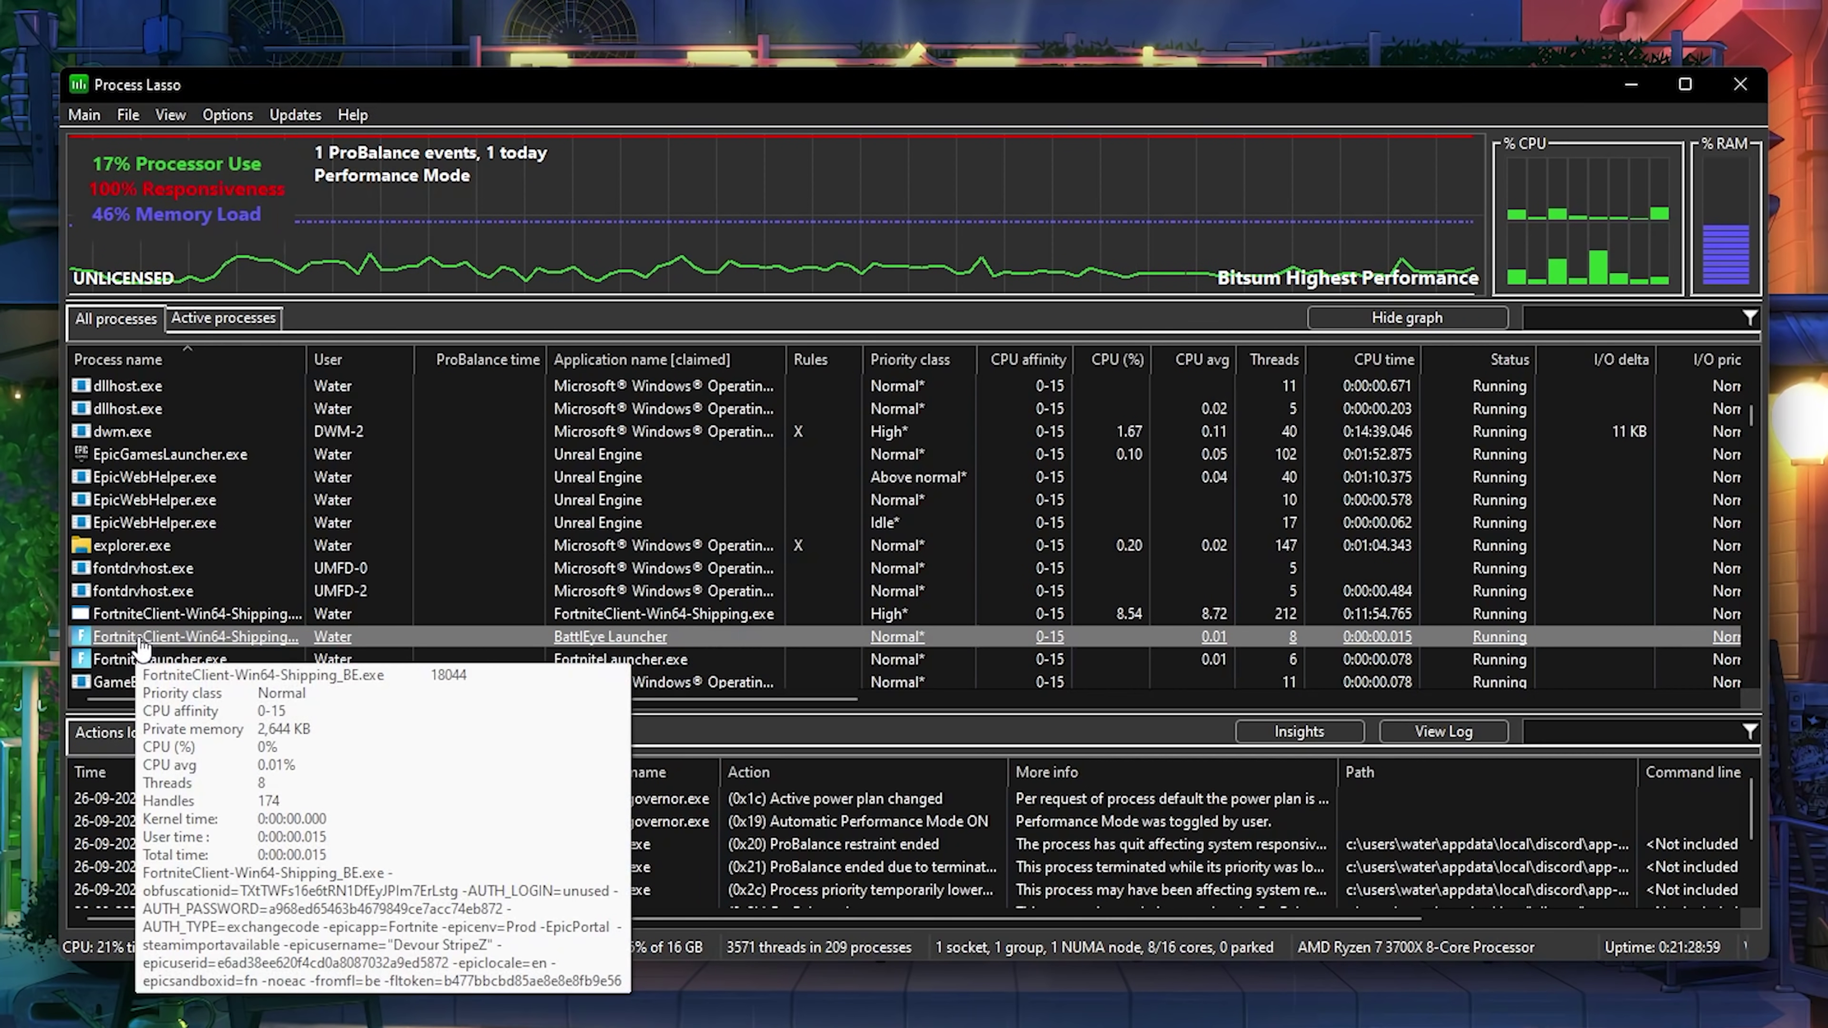
Set FortniteClient-Win64-Shipping_BE.exe to always run at High CPU priority
right_click(137, 637)
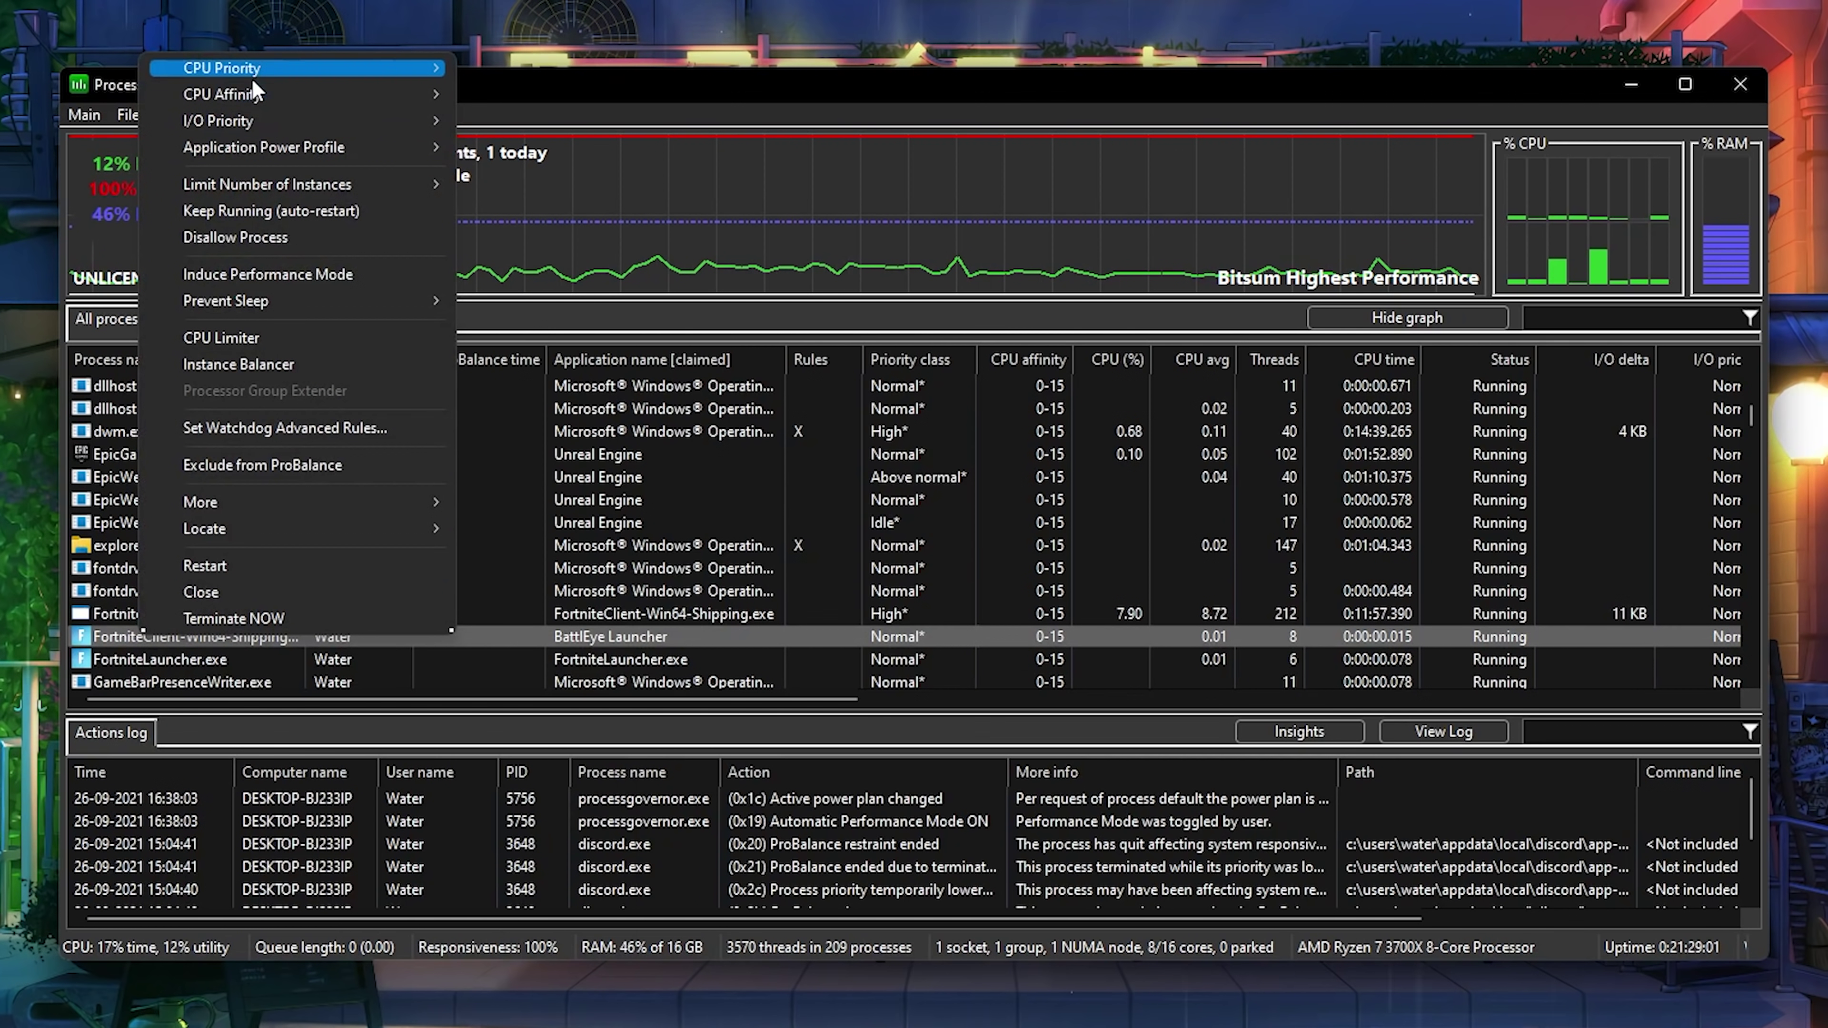
mouse_move(203, 73)
mouse_move(517, 94)
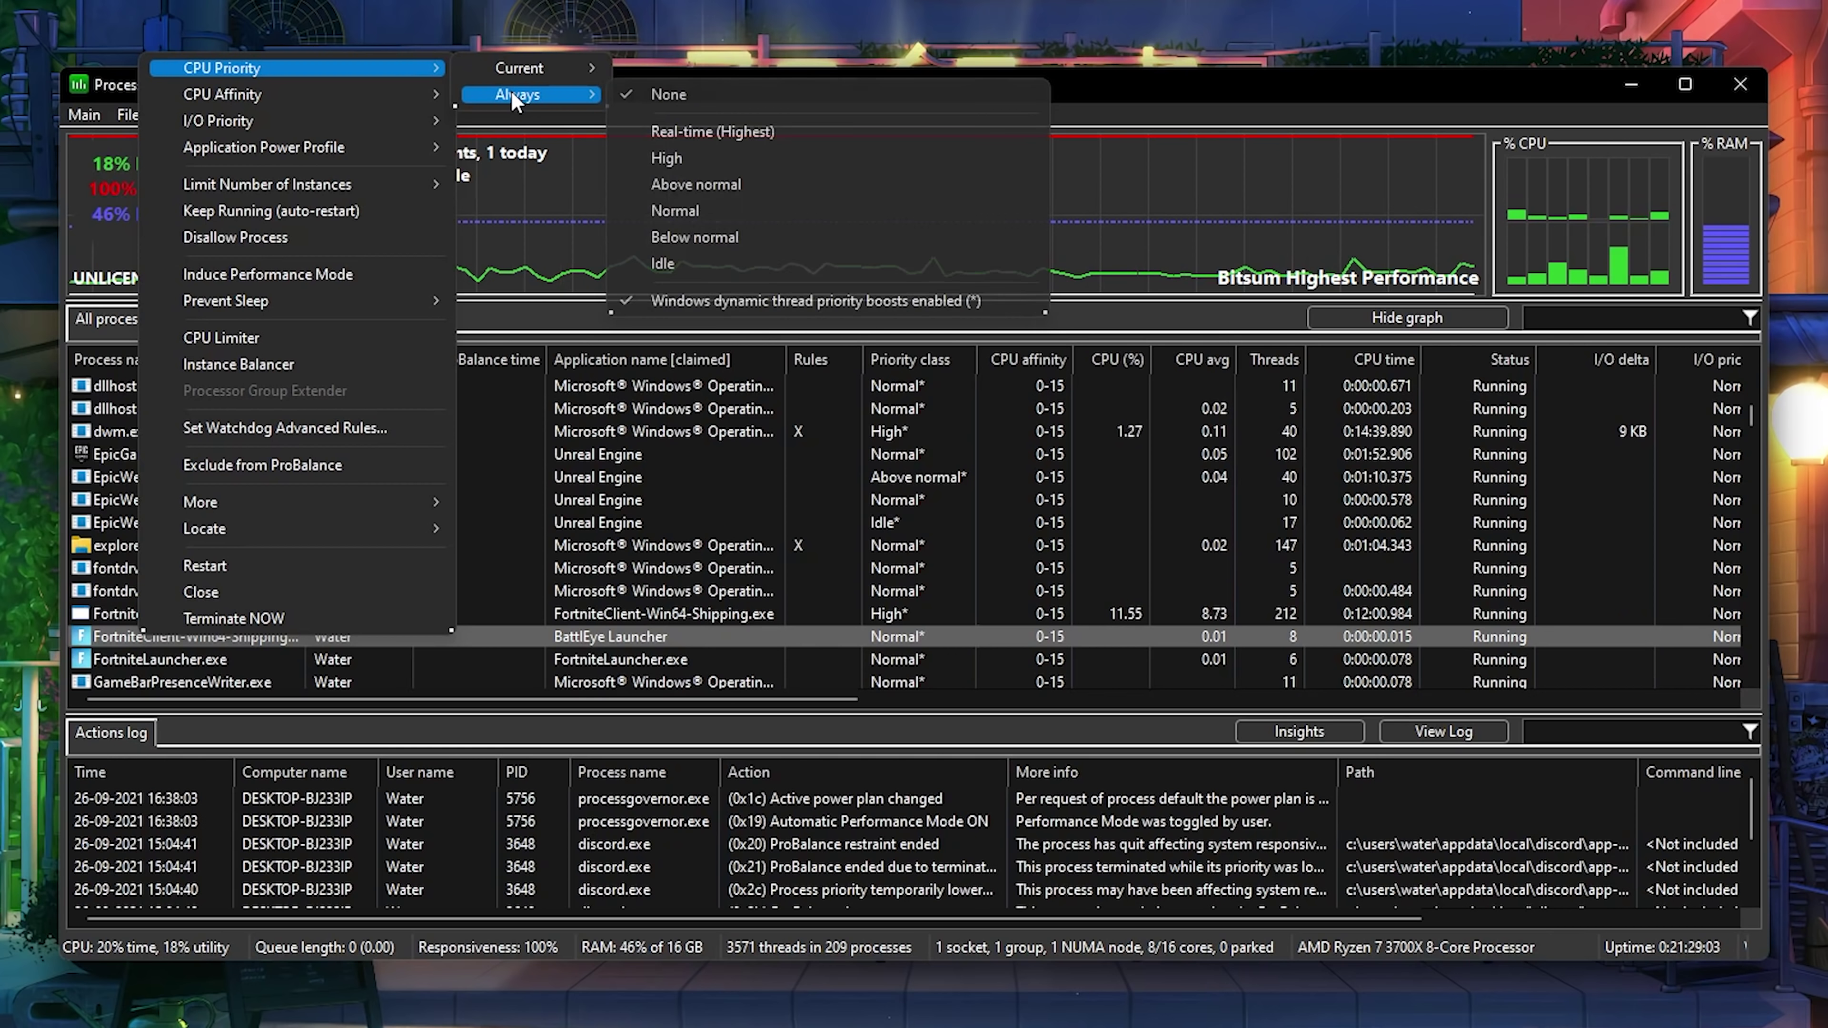
left_click(672, 157)
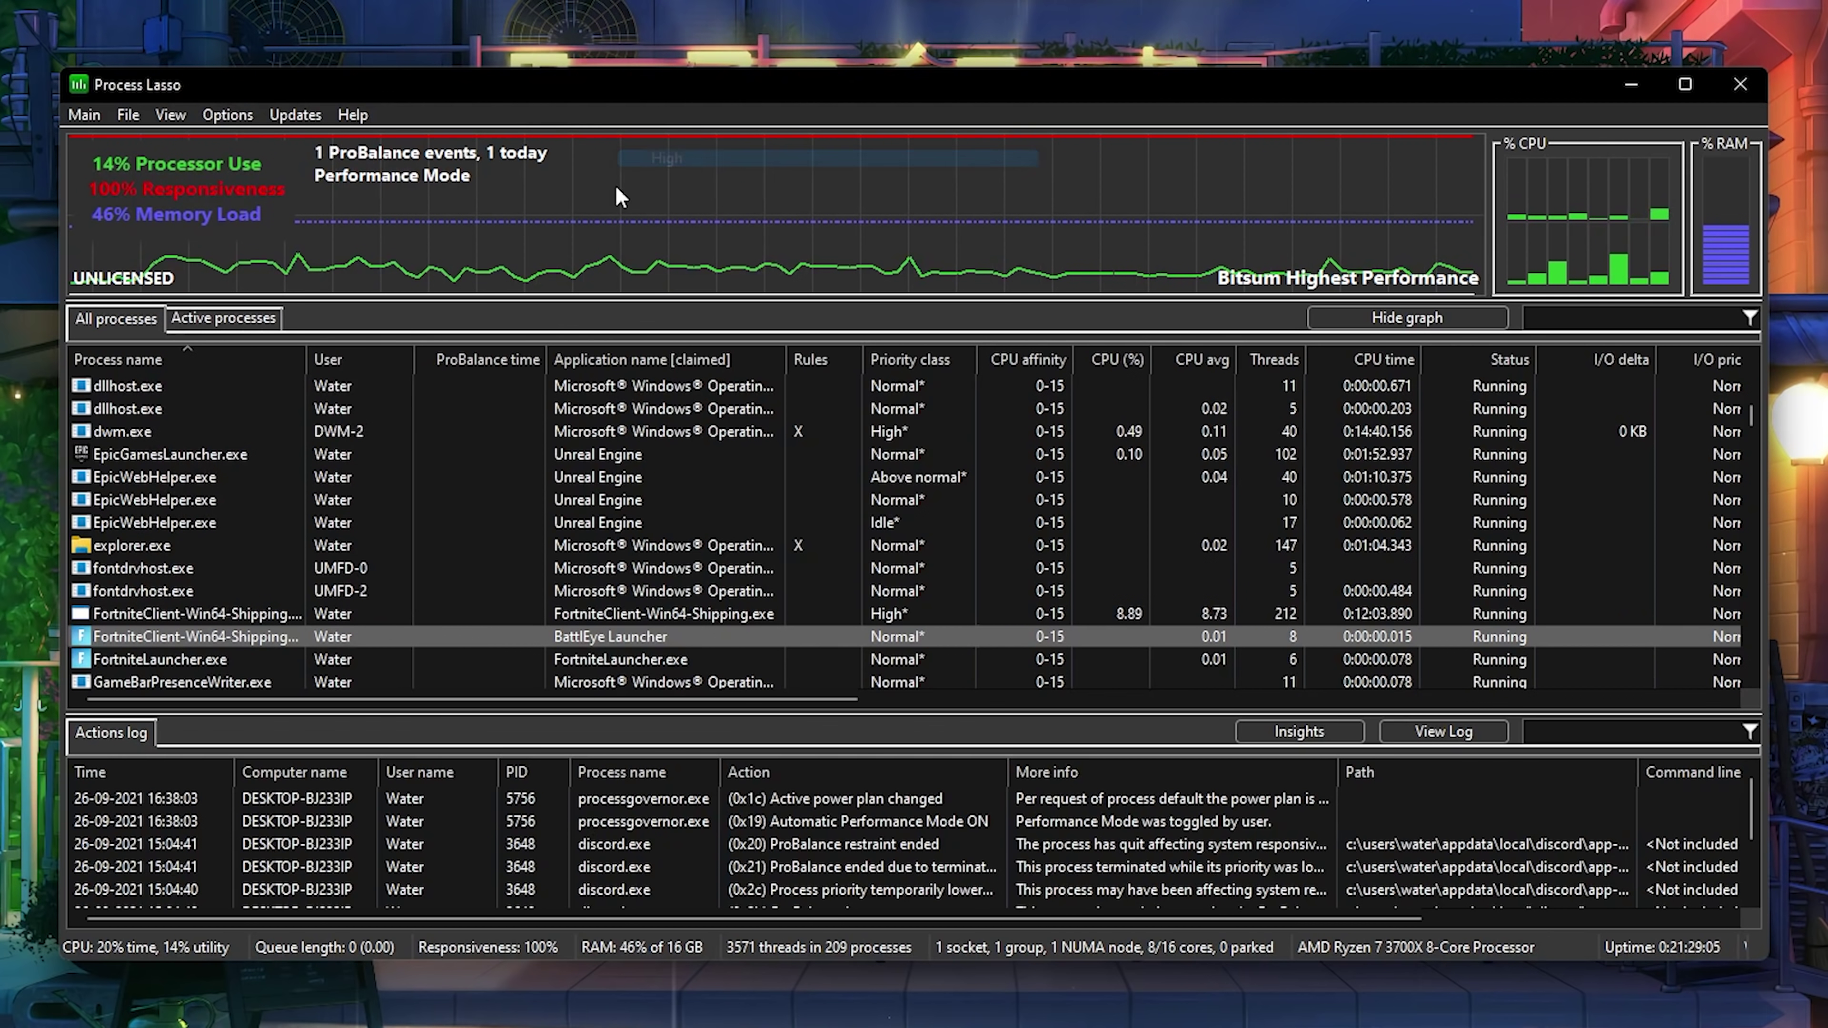
Give the same Fortnite BattlEye process a permanent High I/O priority
right_click(164, 638)
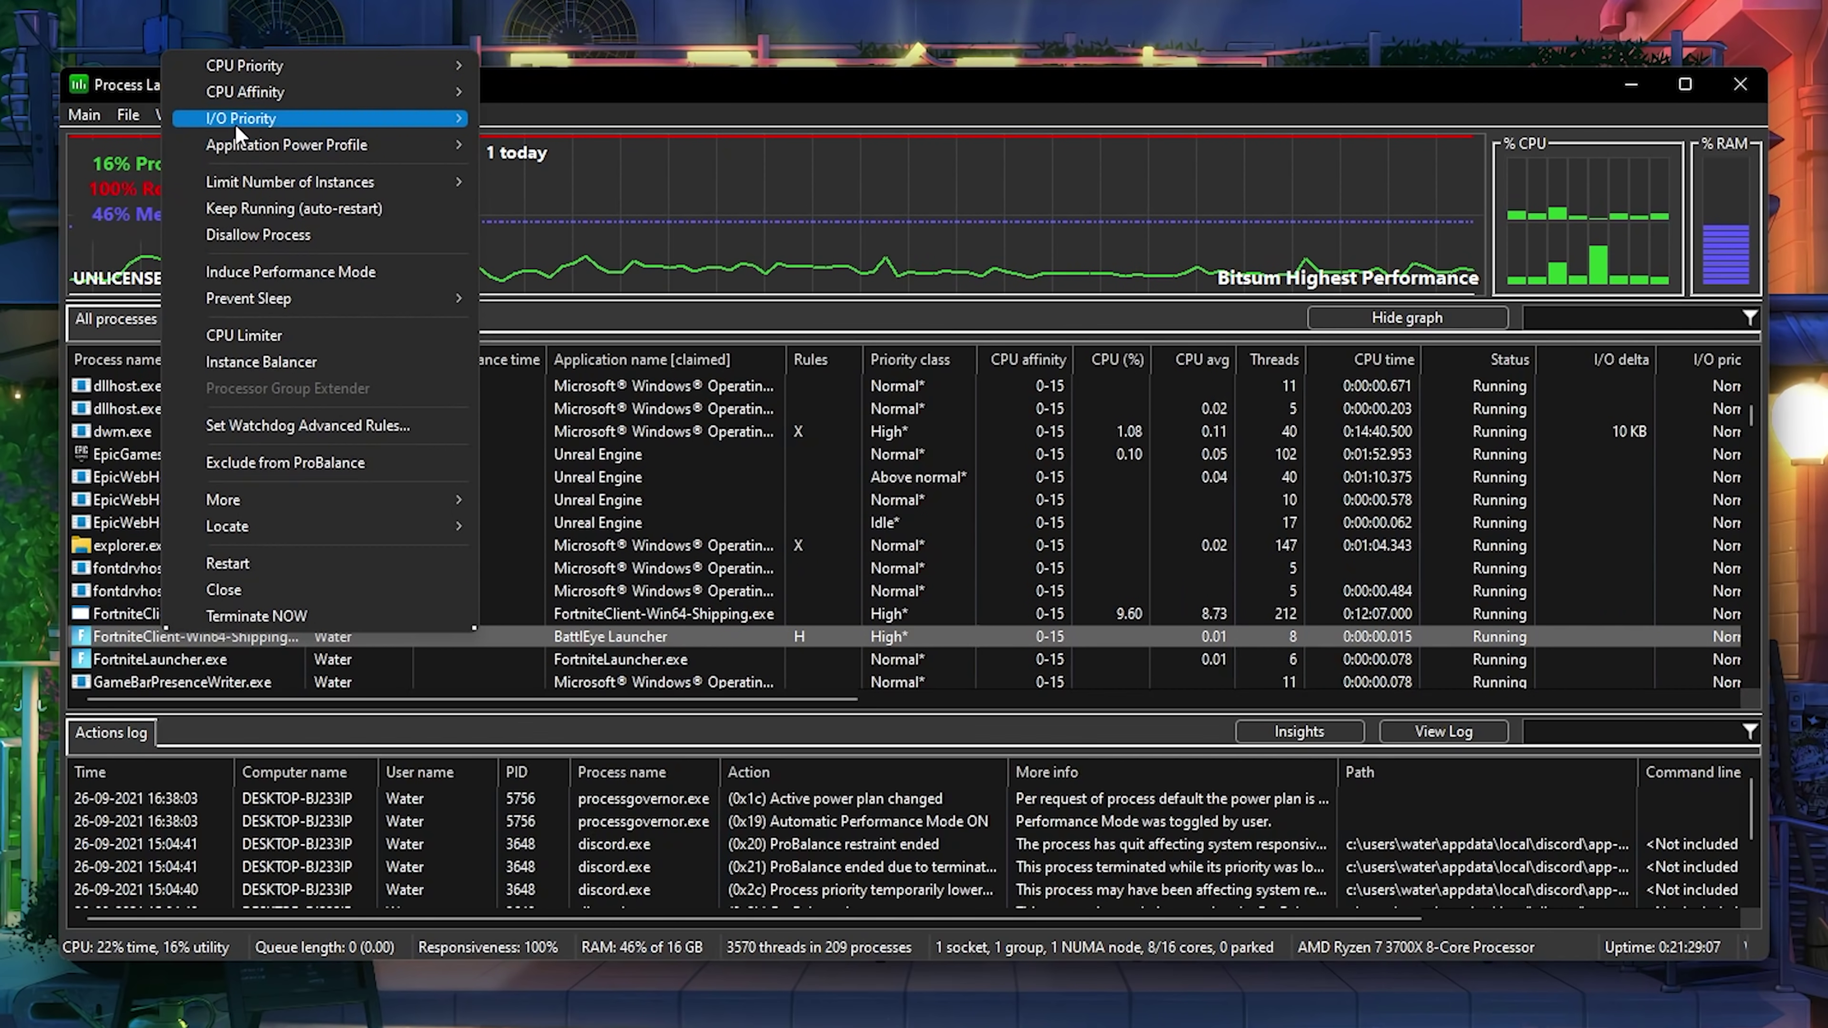
mouse_move(220, 133)
mouse_move(541, 145)
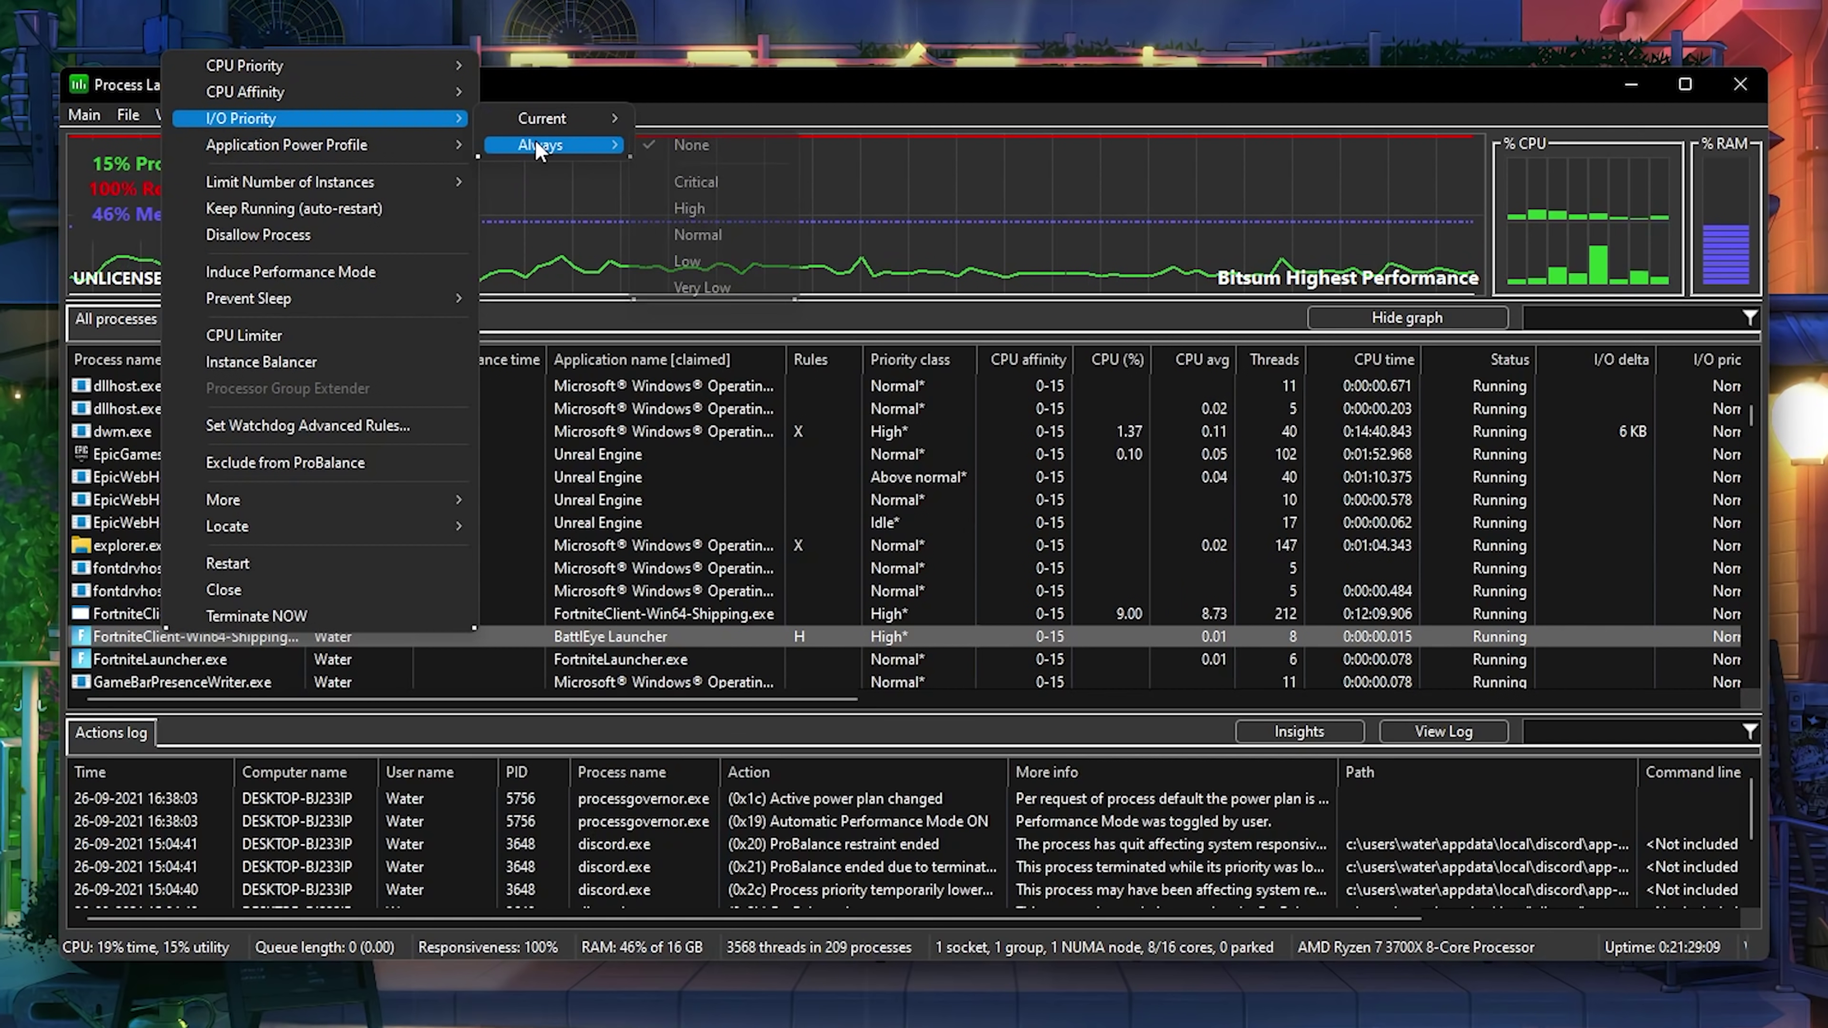
left_click(680, 207)
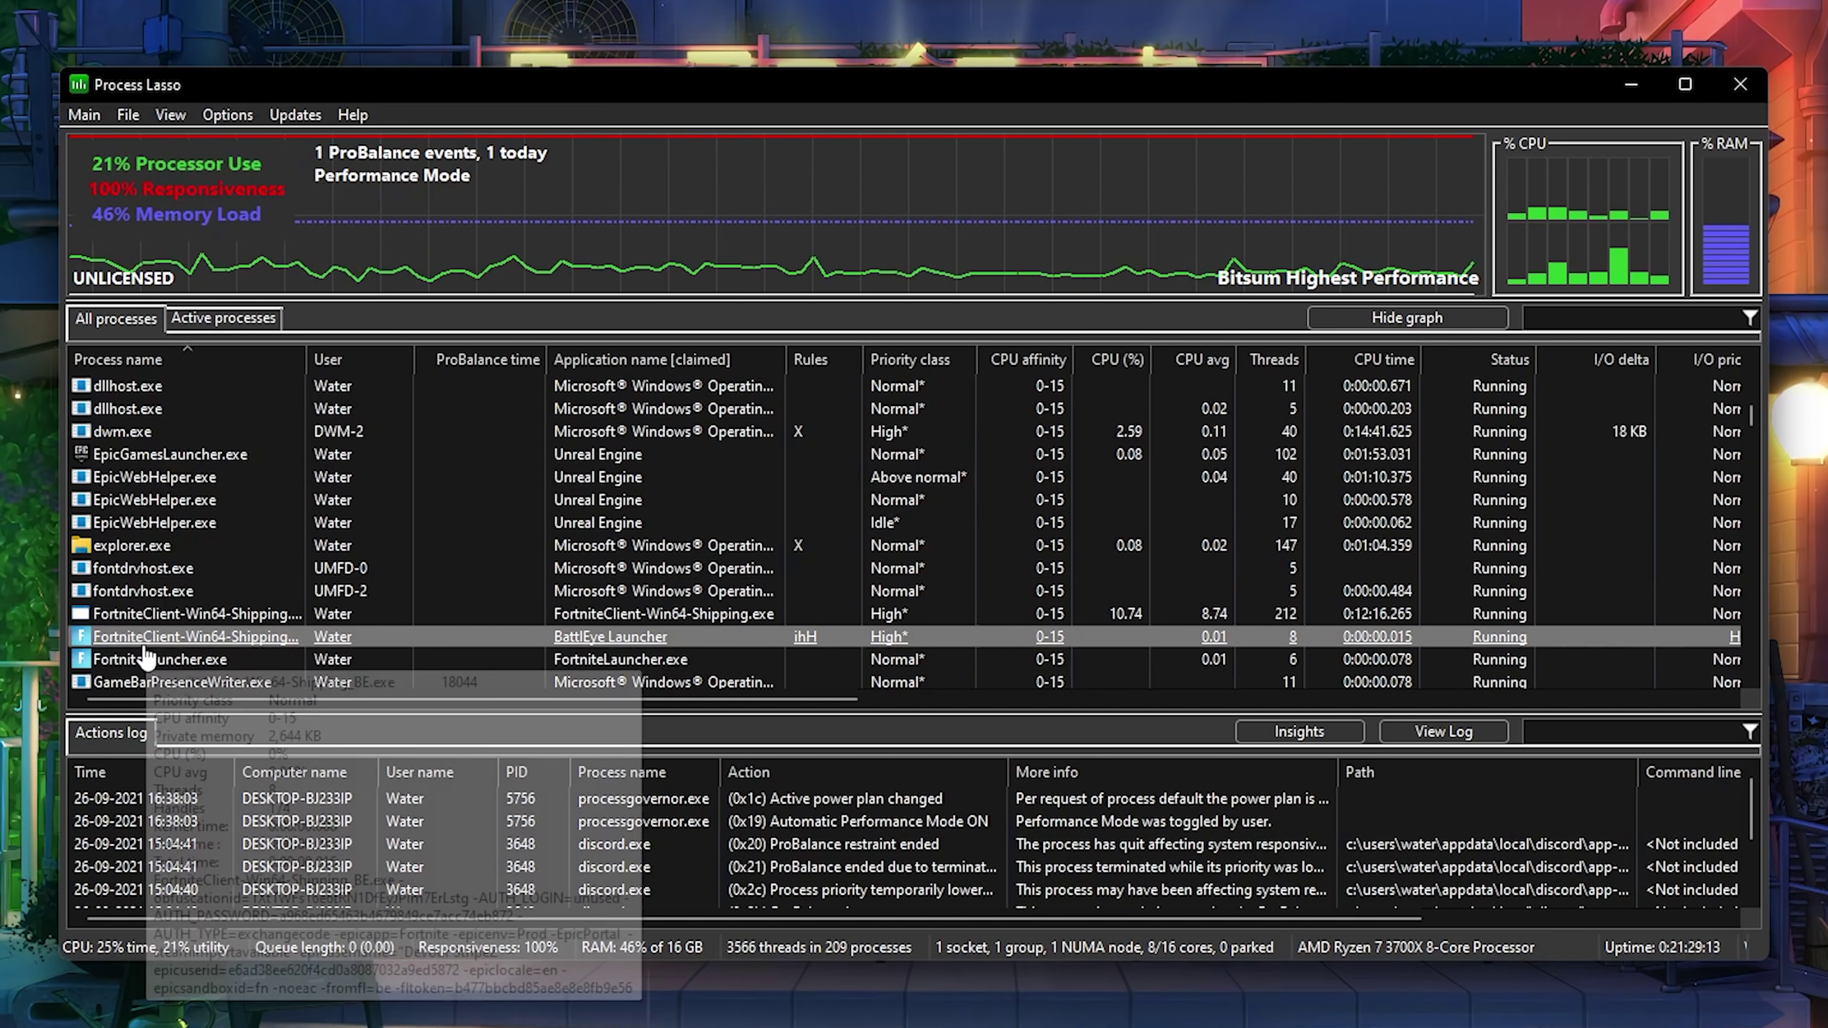
mouse_move(153, 646)
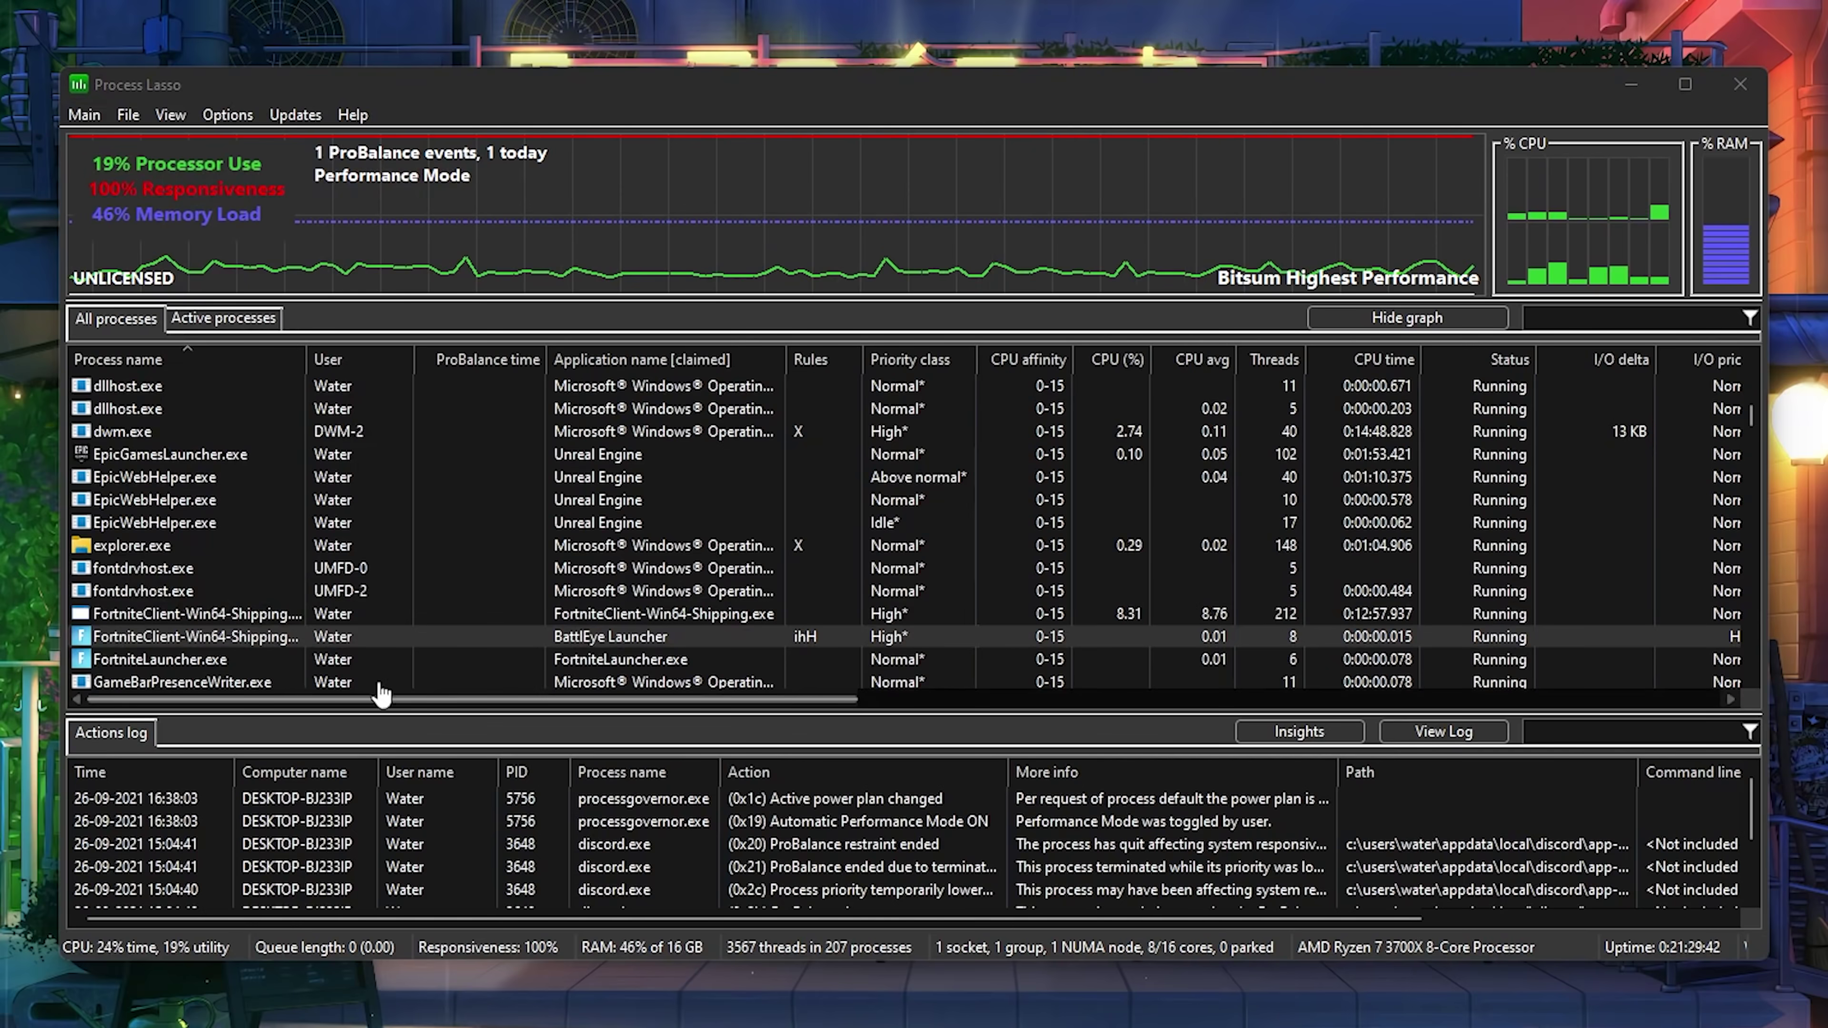
Mark the Fortnite BattlEye process to induce Performance Mode and accept the reclassification notice
right_click(148, 638)
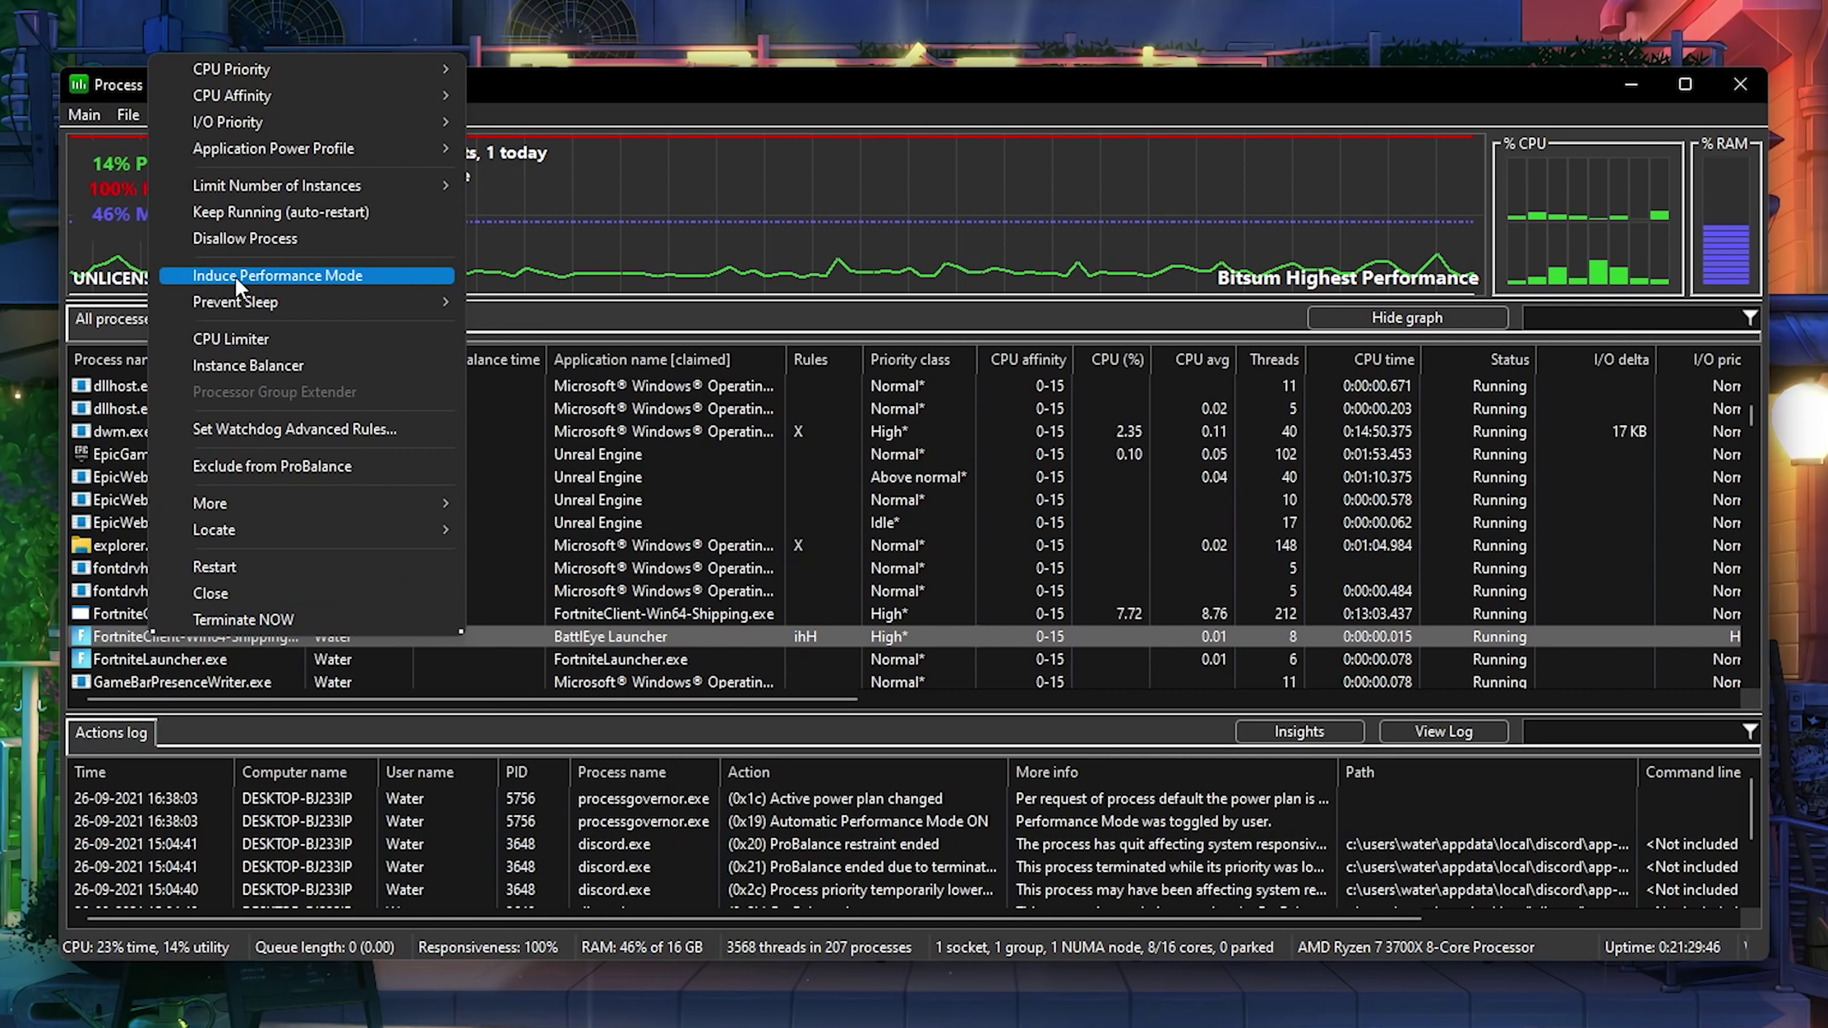
left_click(264, 280)
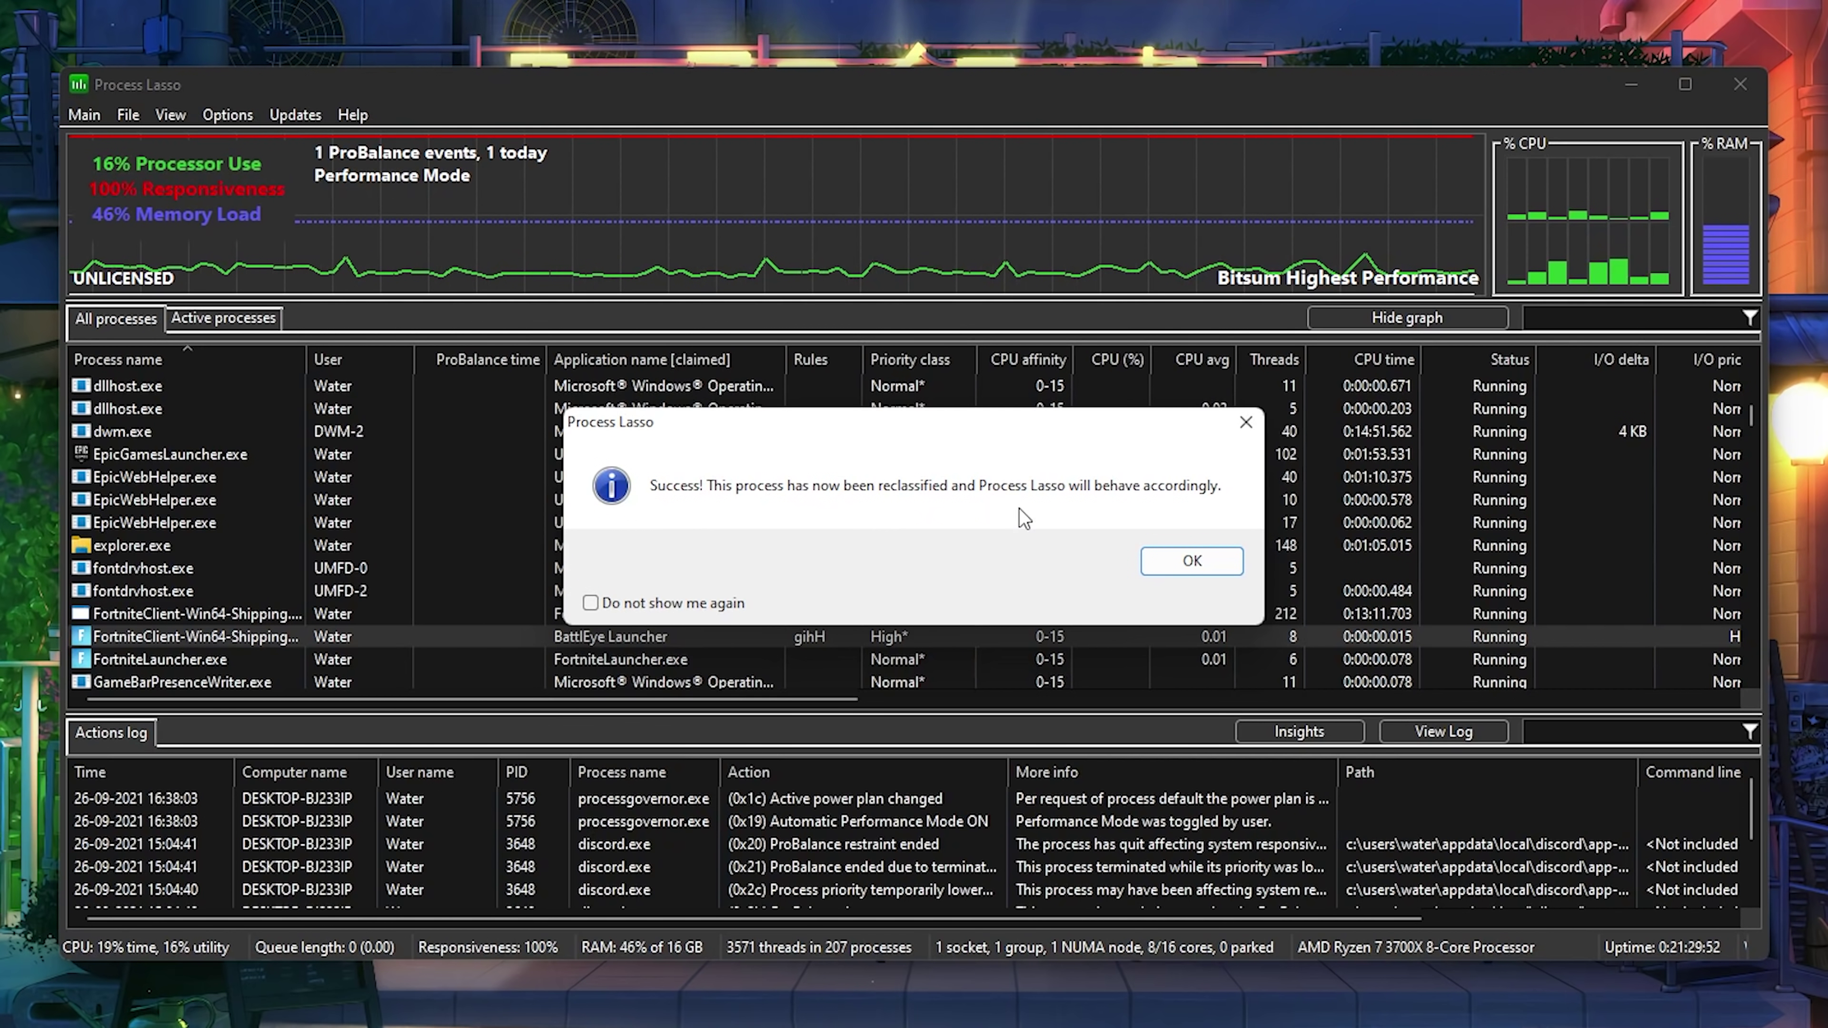
left_click(1191, 561)
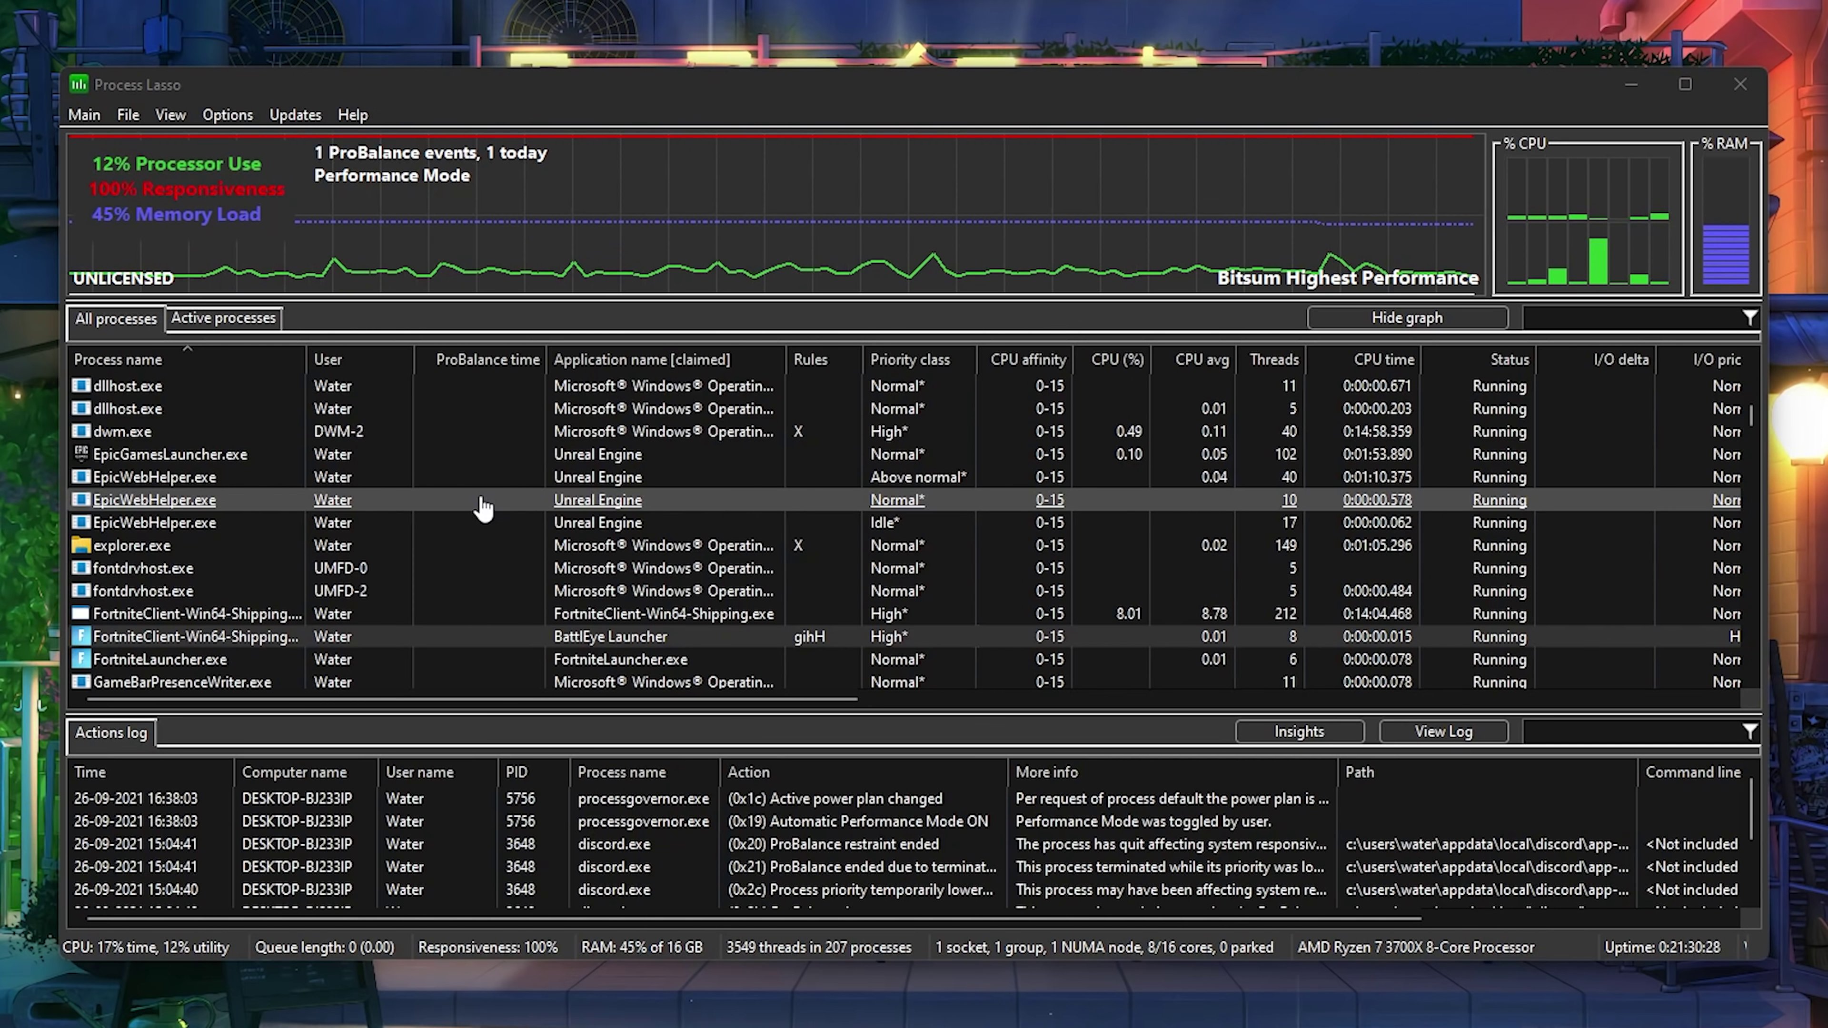
Turn off IdleSaver for FortniteClient-Win64-Shipping_BE.exe so its rules read geihH
right_click(157, 640)
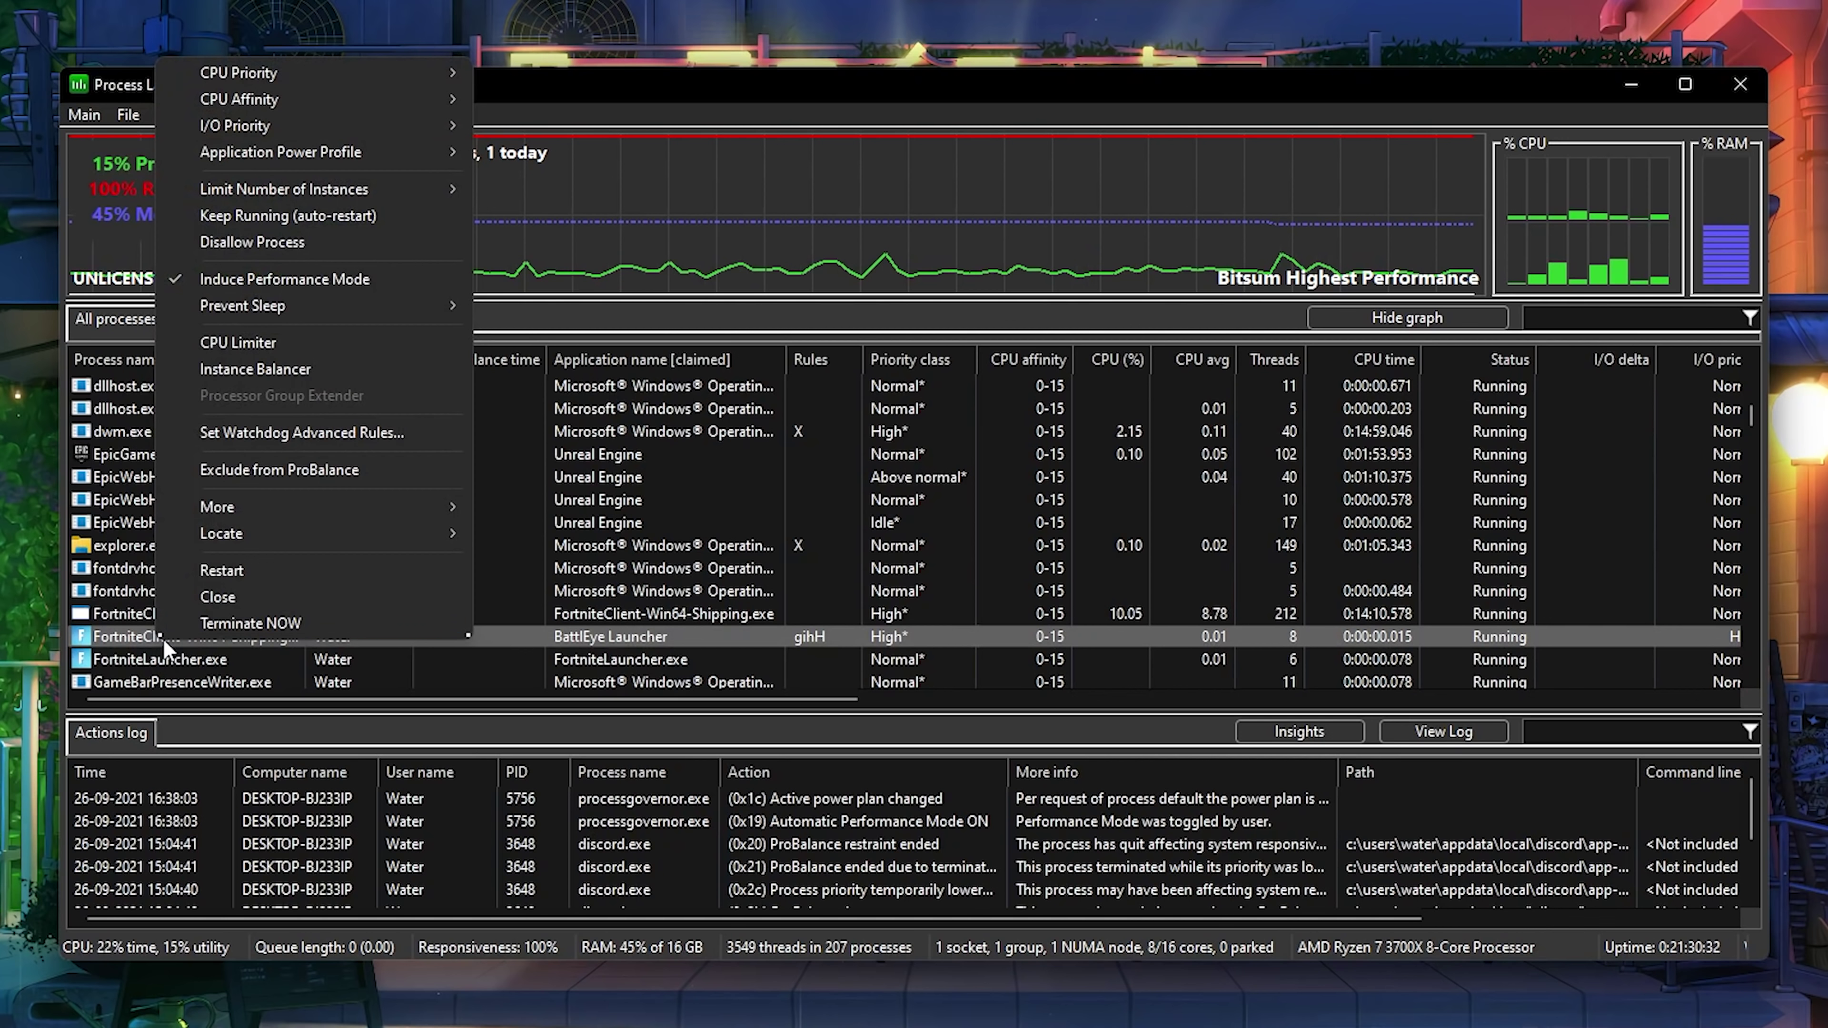
mouse_move(234, 507)
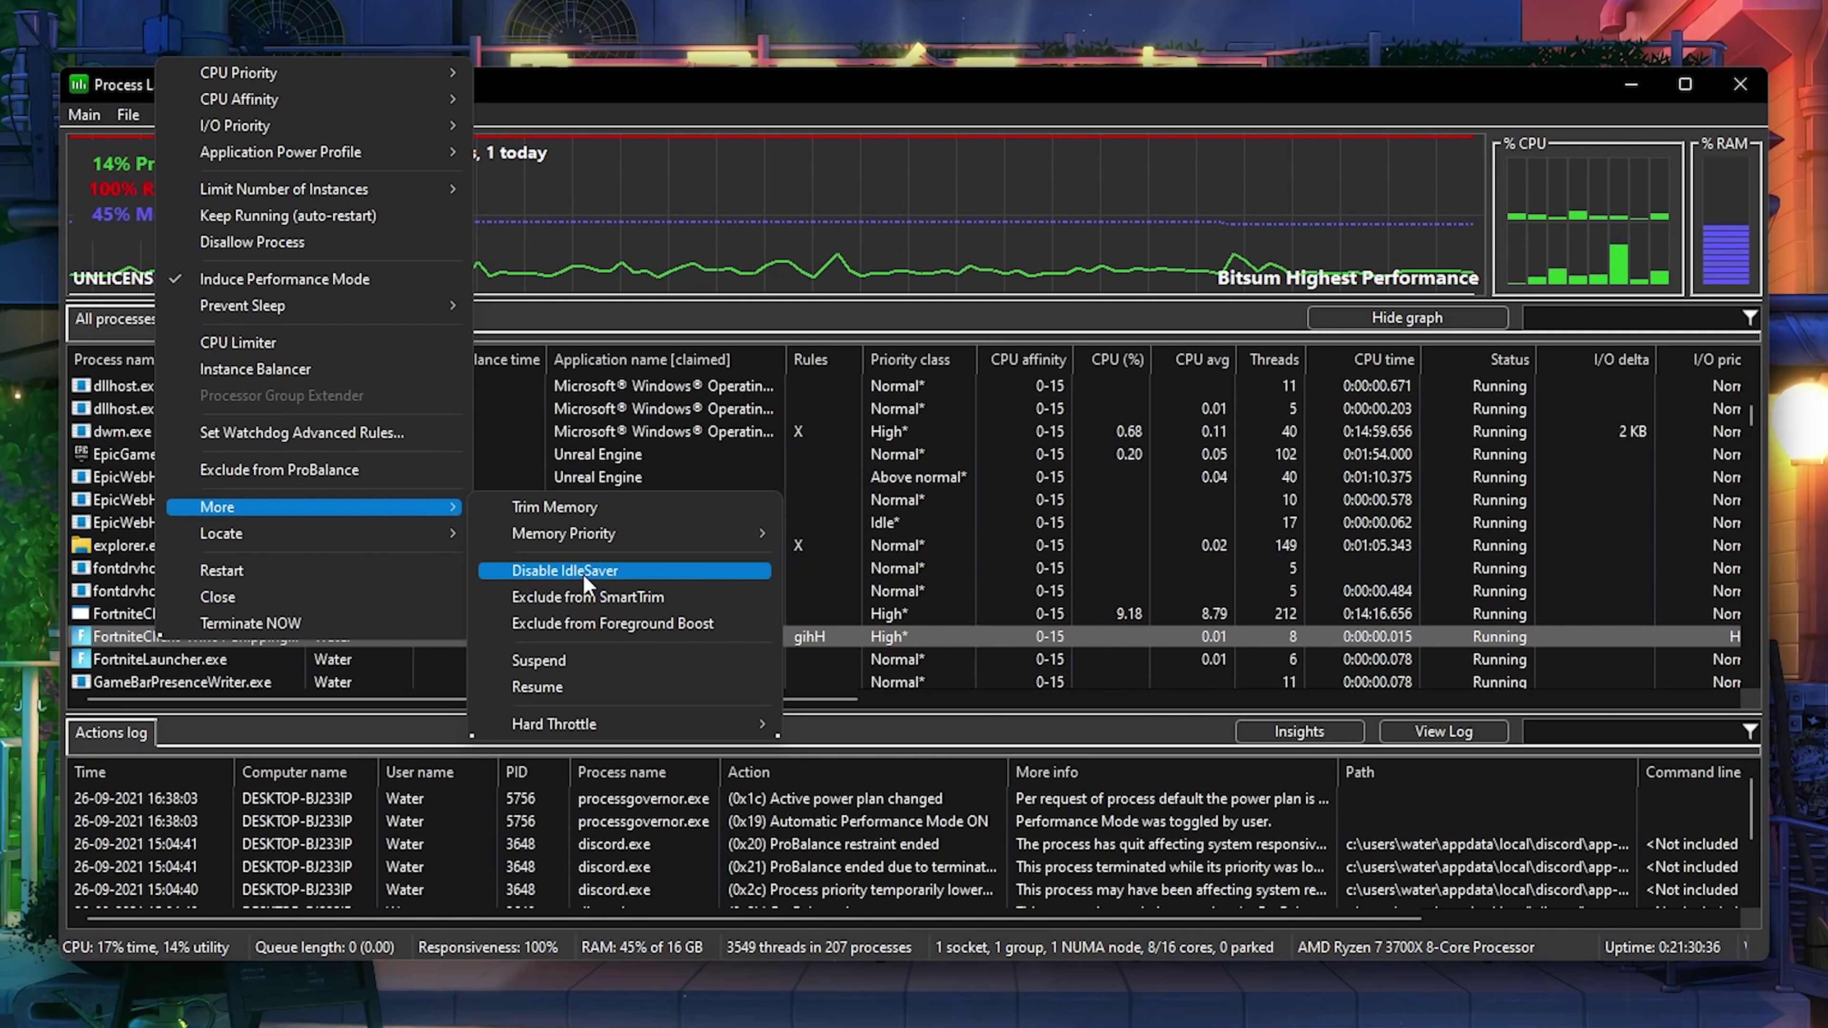
left_click(557, 573)
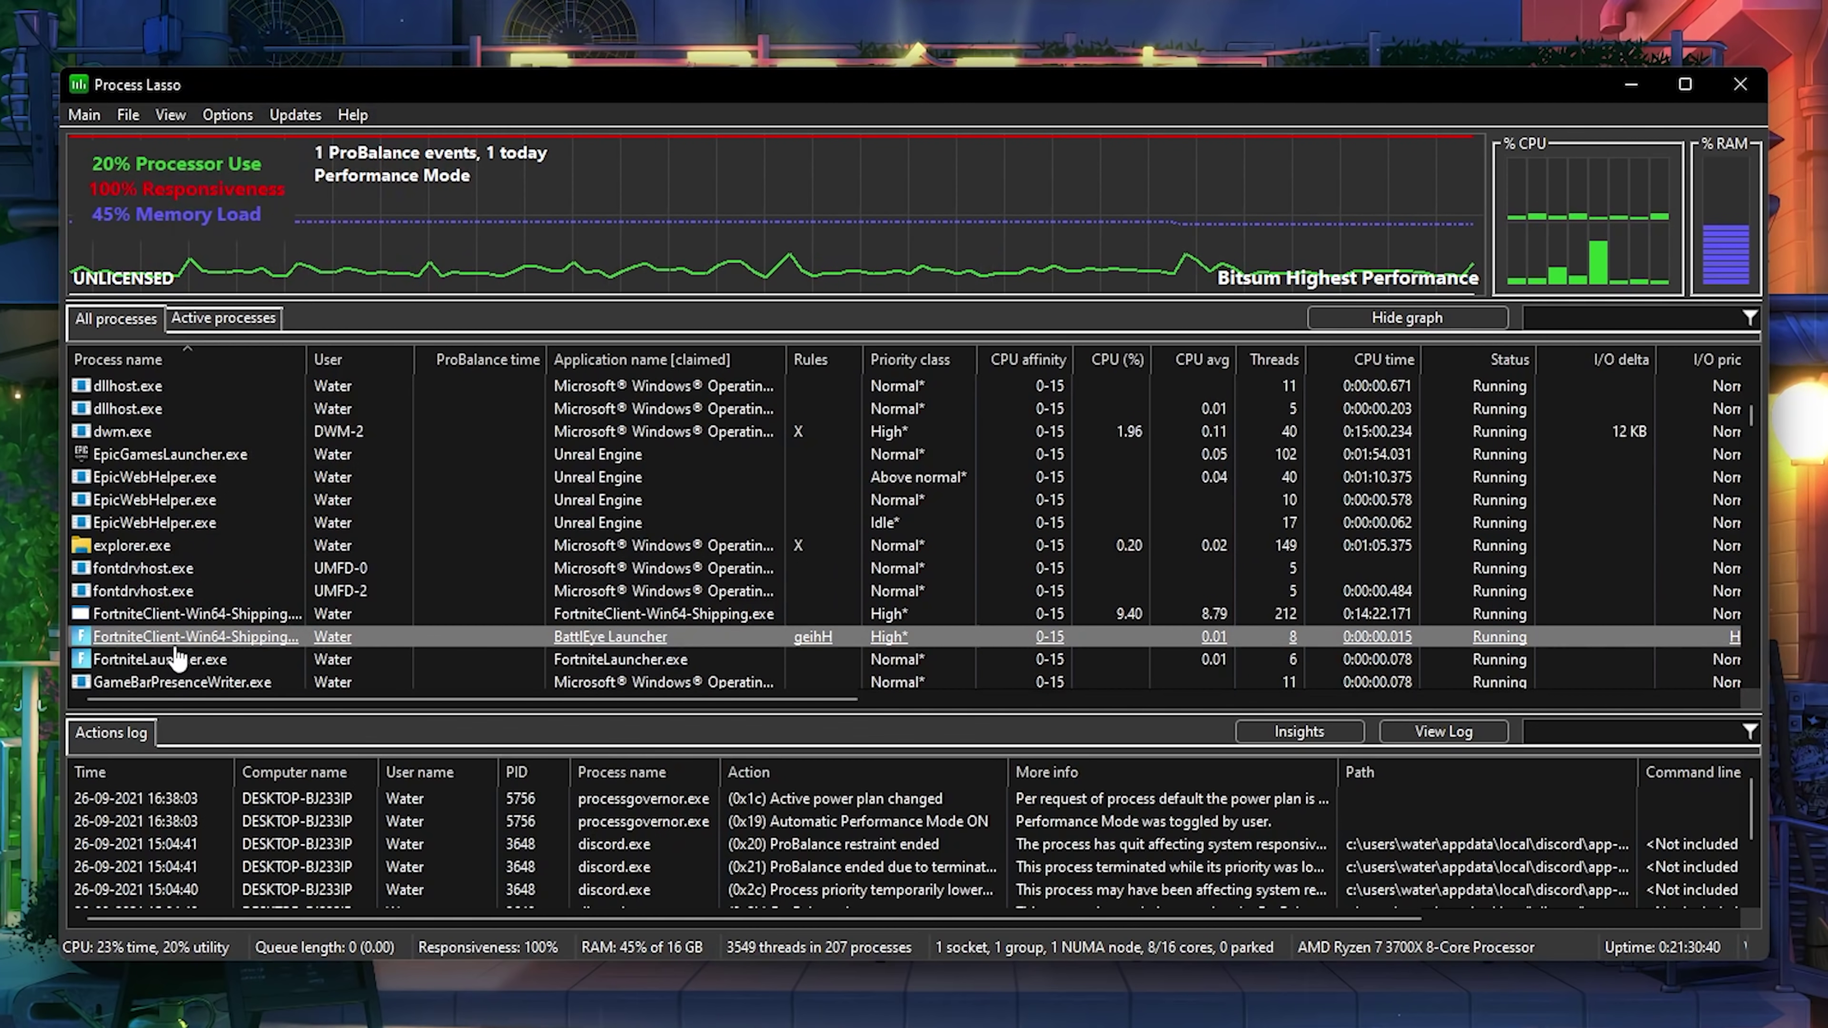
mouse_move(169, 651)
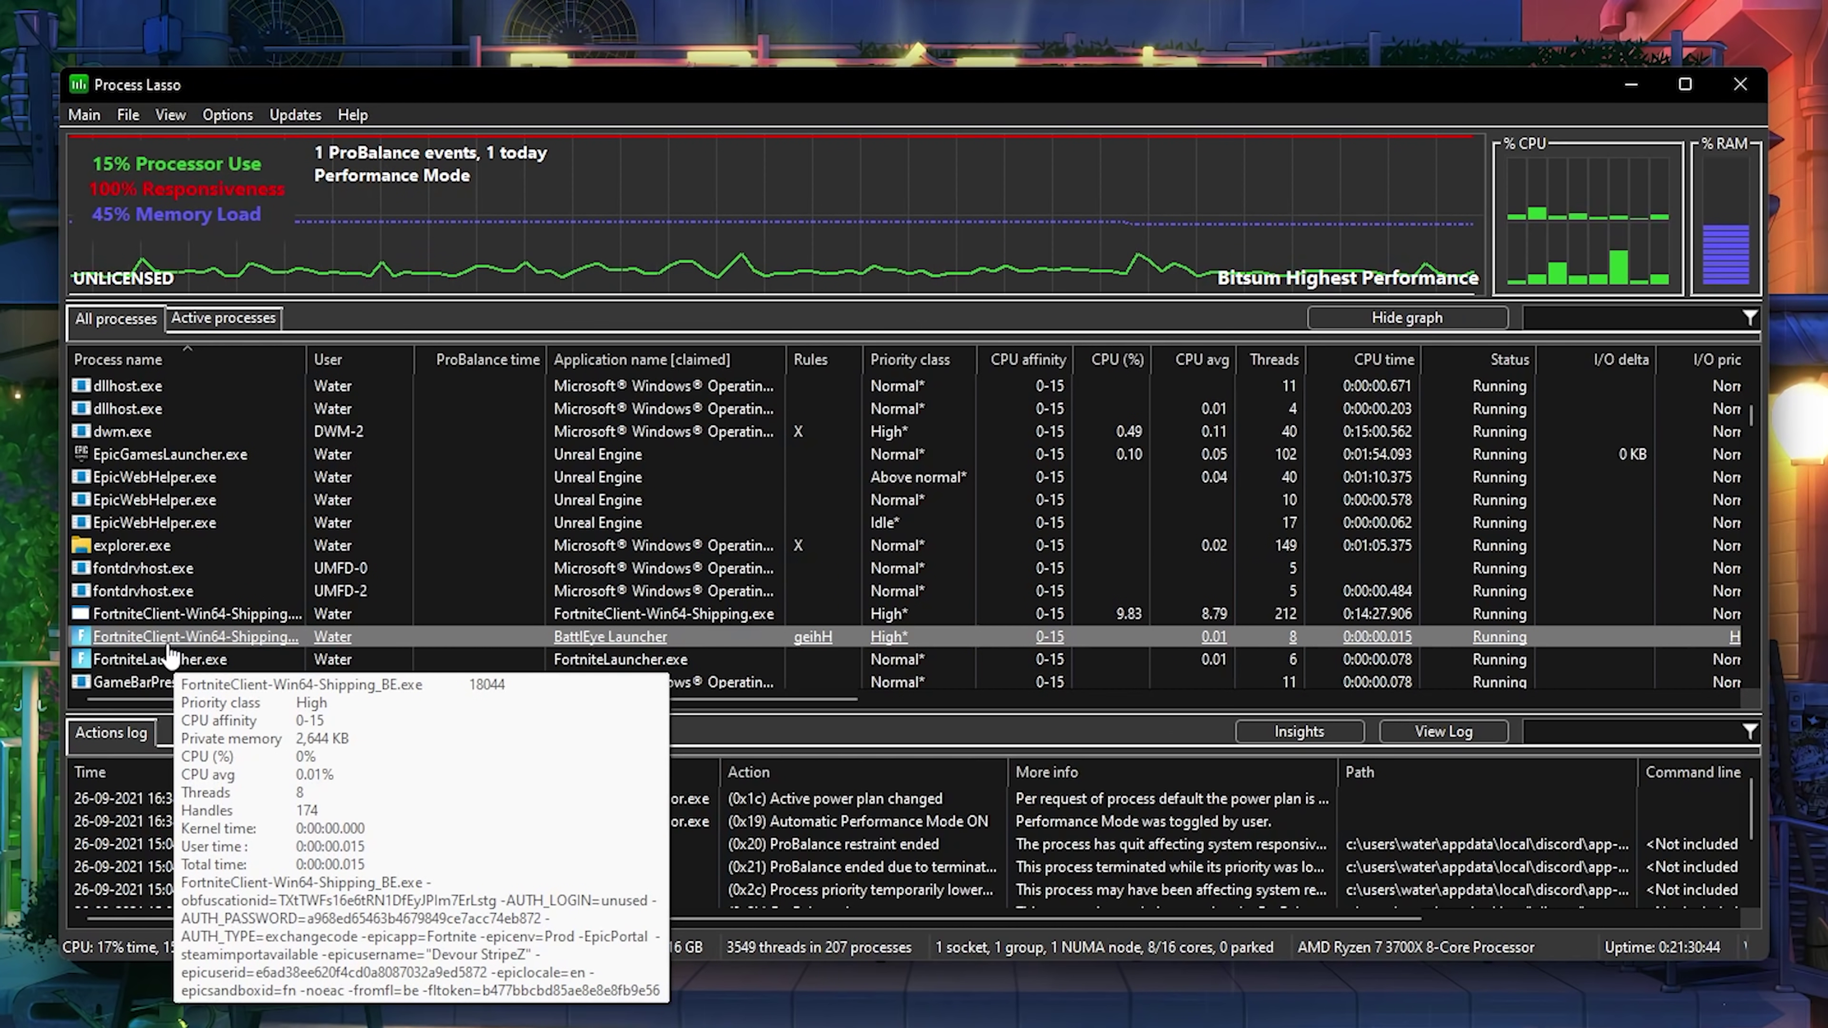
Assign Bitsum Highest Performance as the Fortnite BattlEye process's application power profile
right_click(166, 642)
left_click(165, 641)
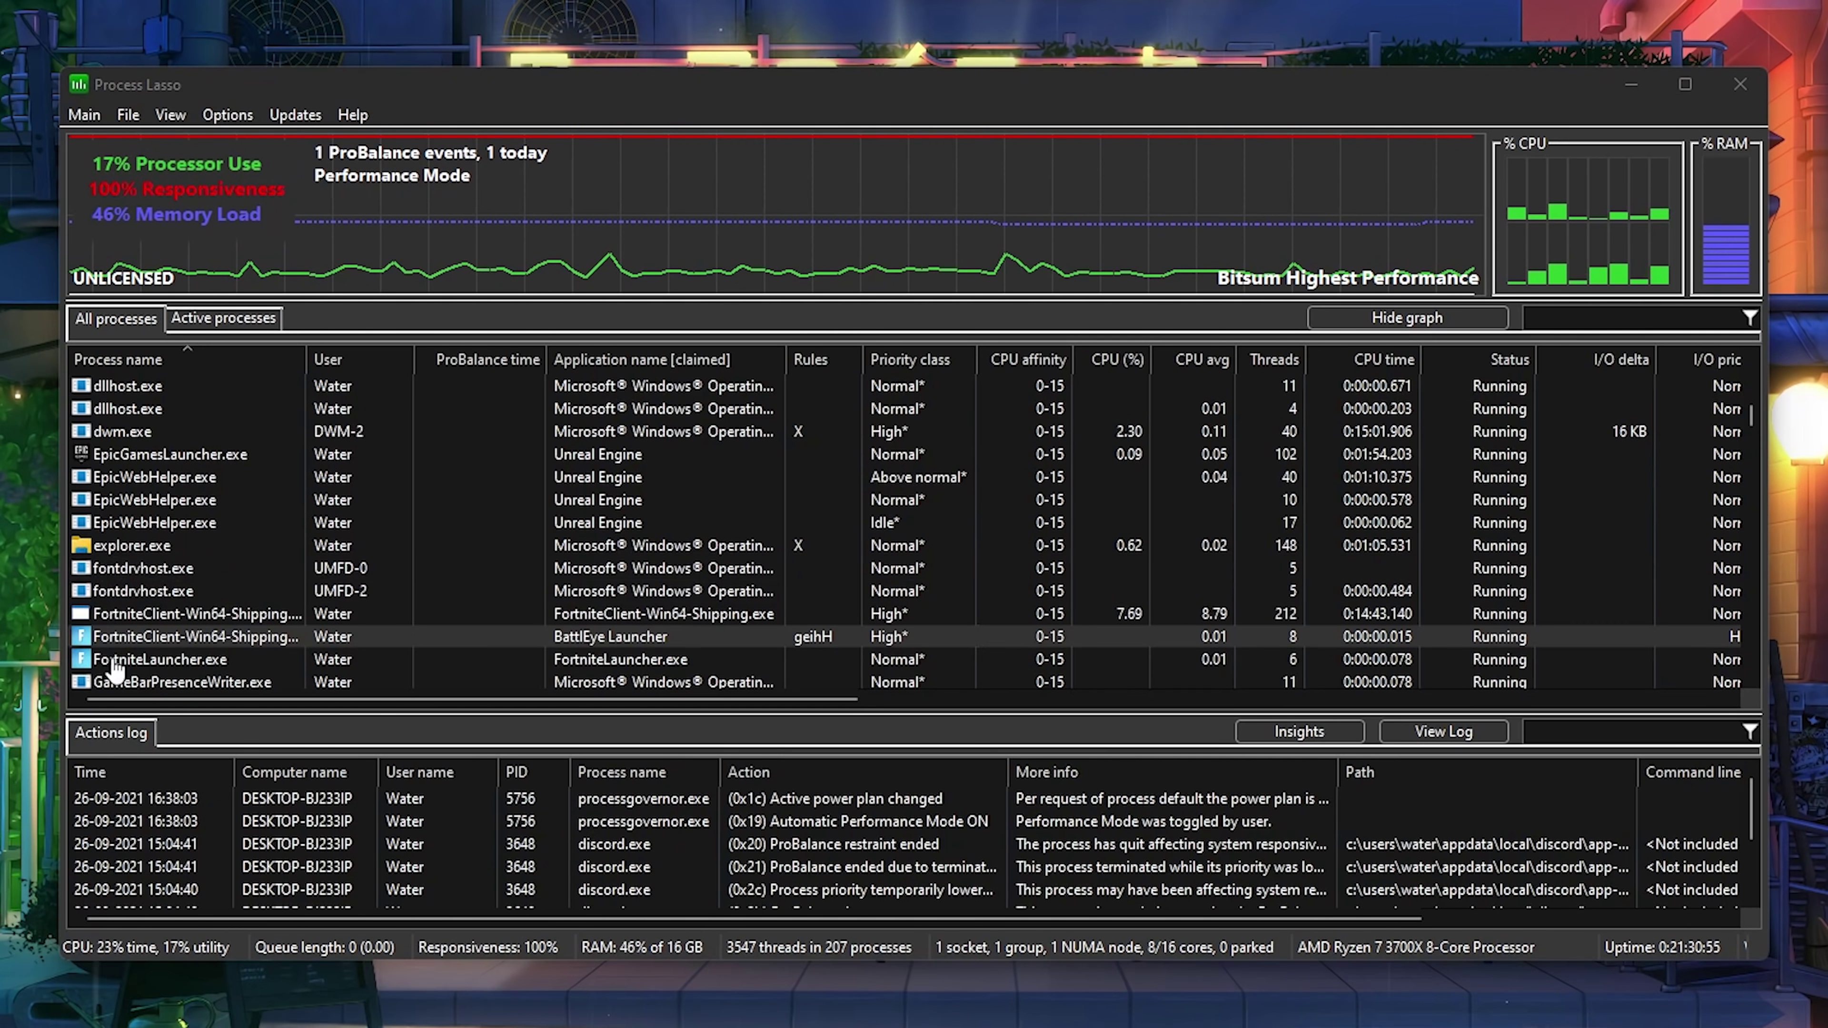
right_click(157, 629)
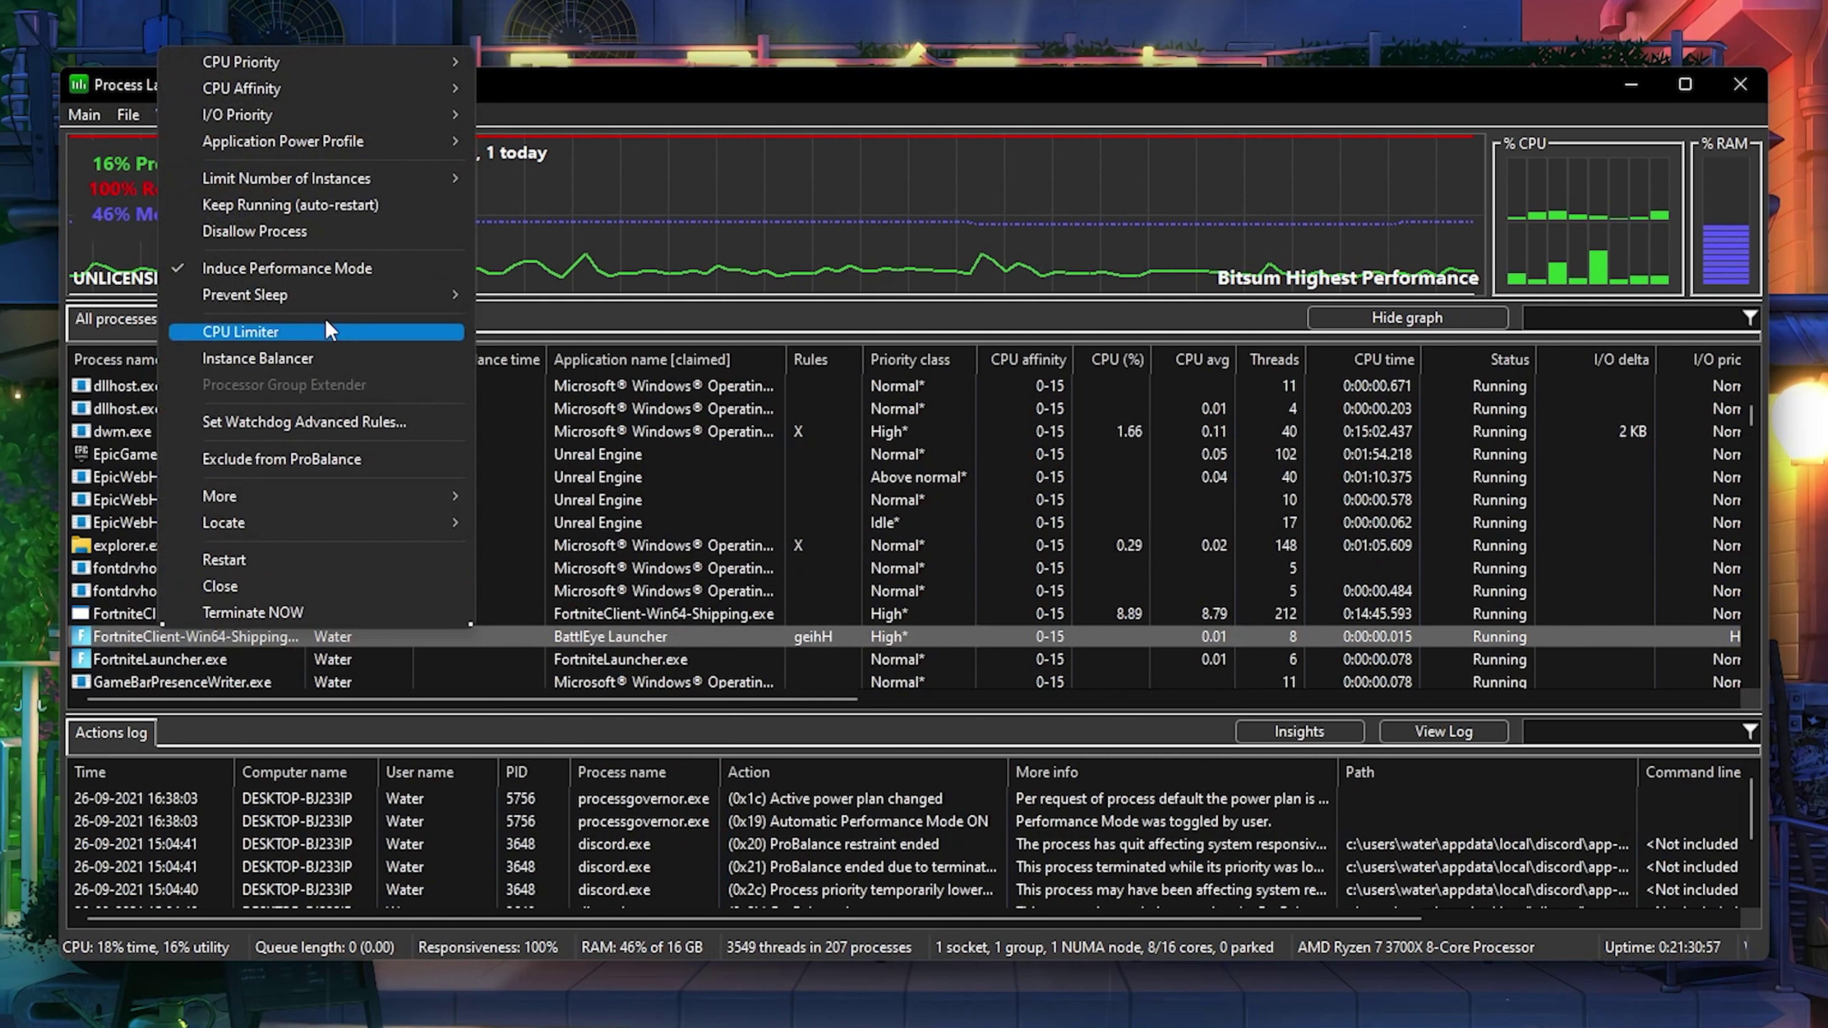
mouse_move(230, 153)
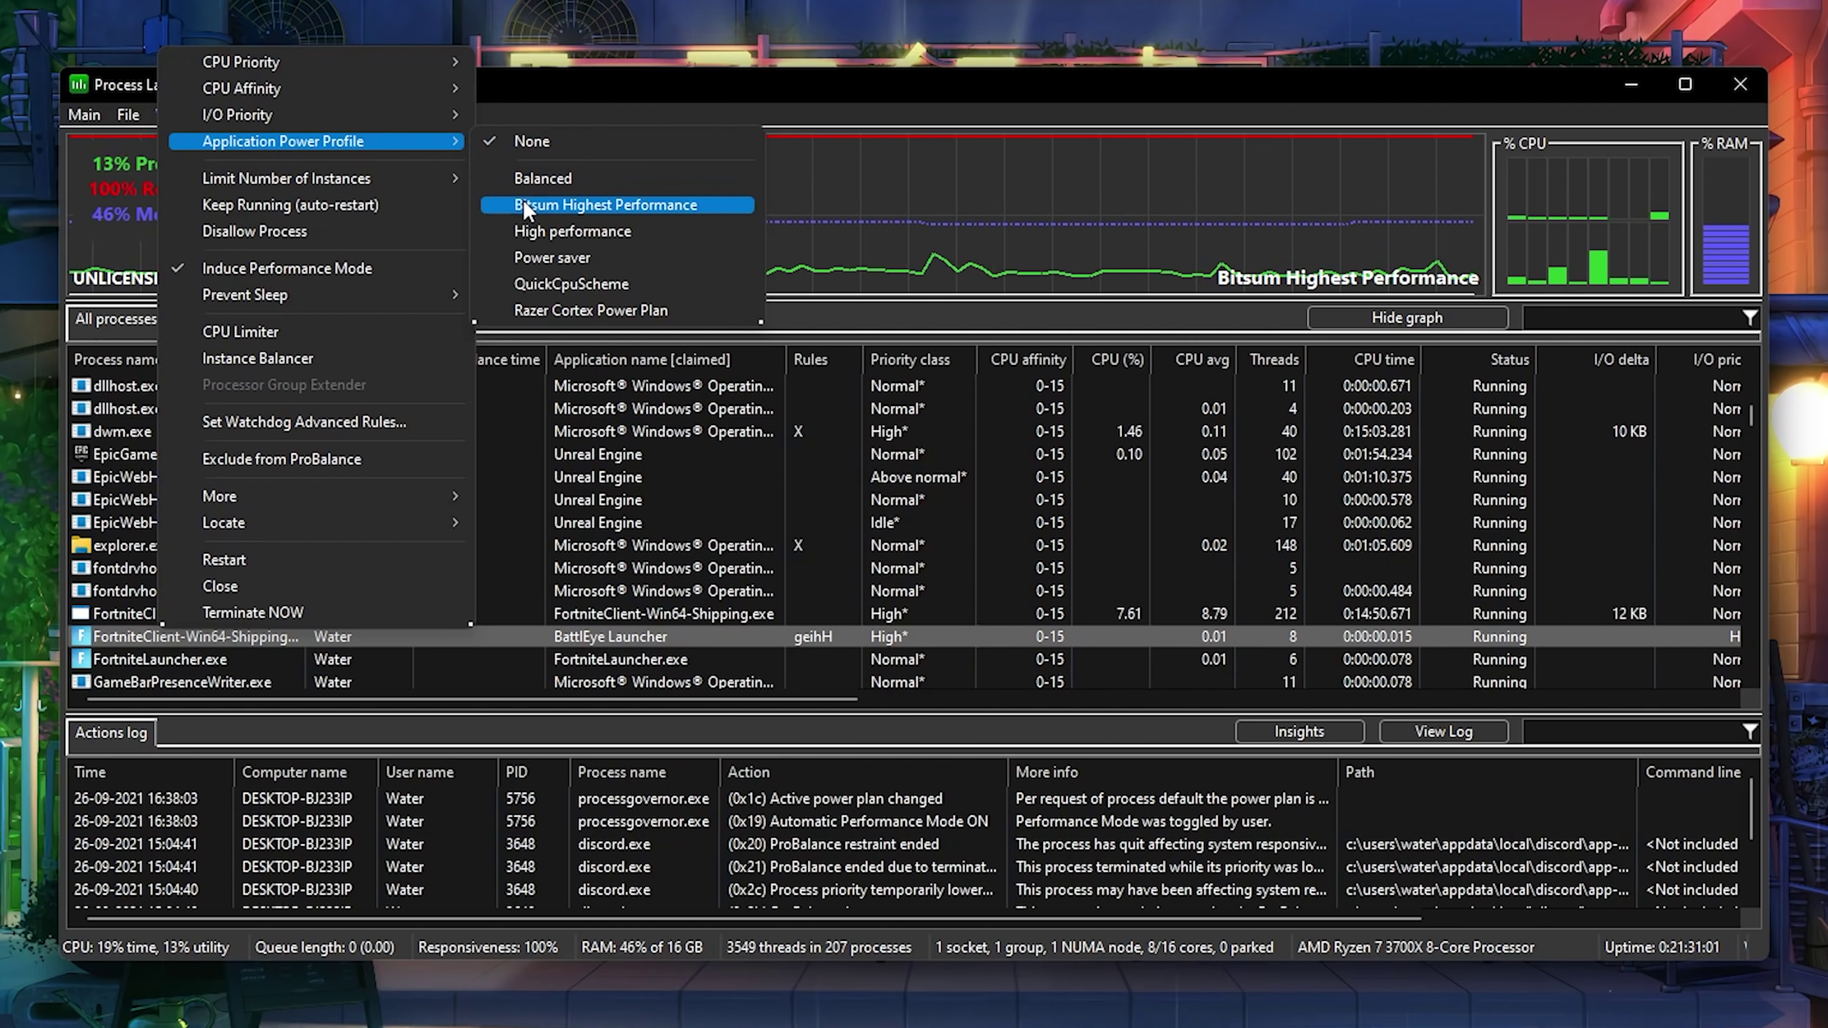
left_click(561, 208)
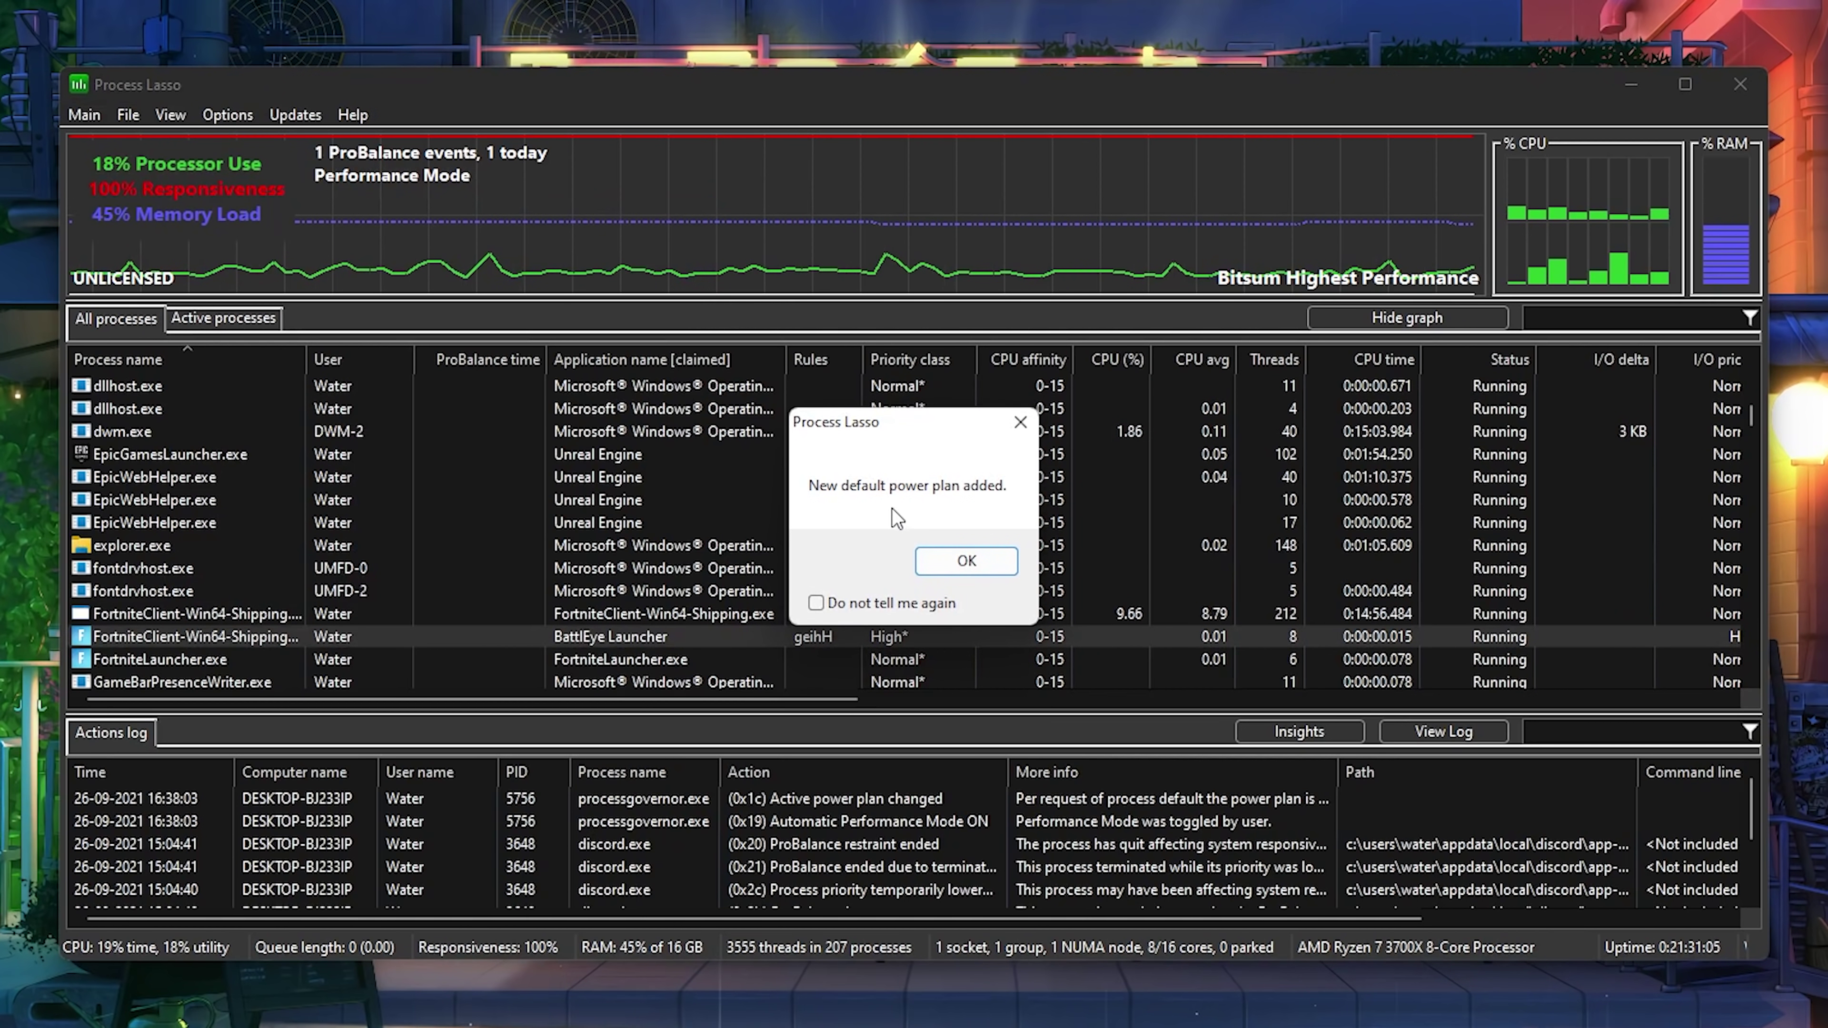
left_click(965, 564)
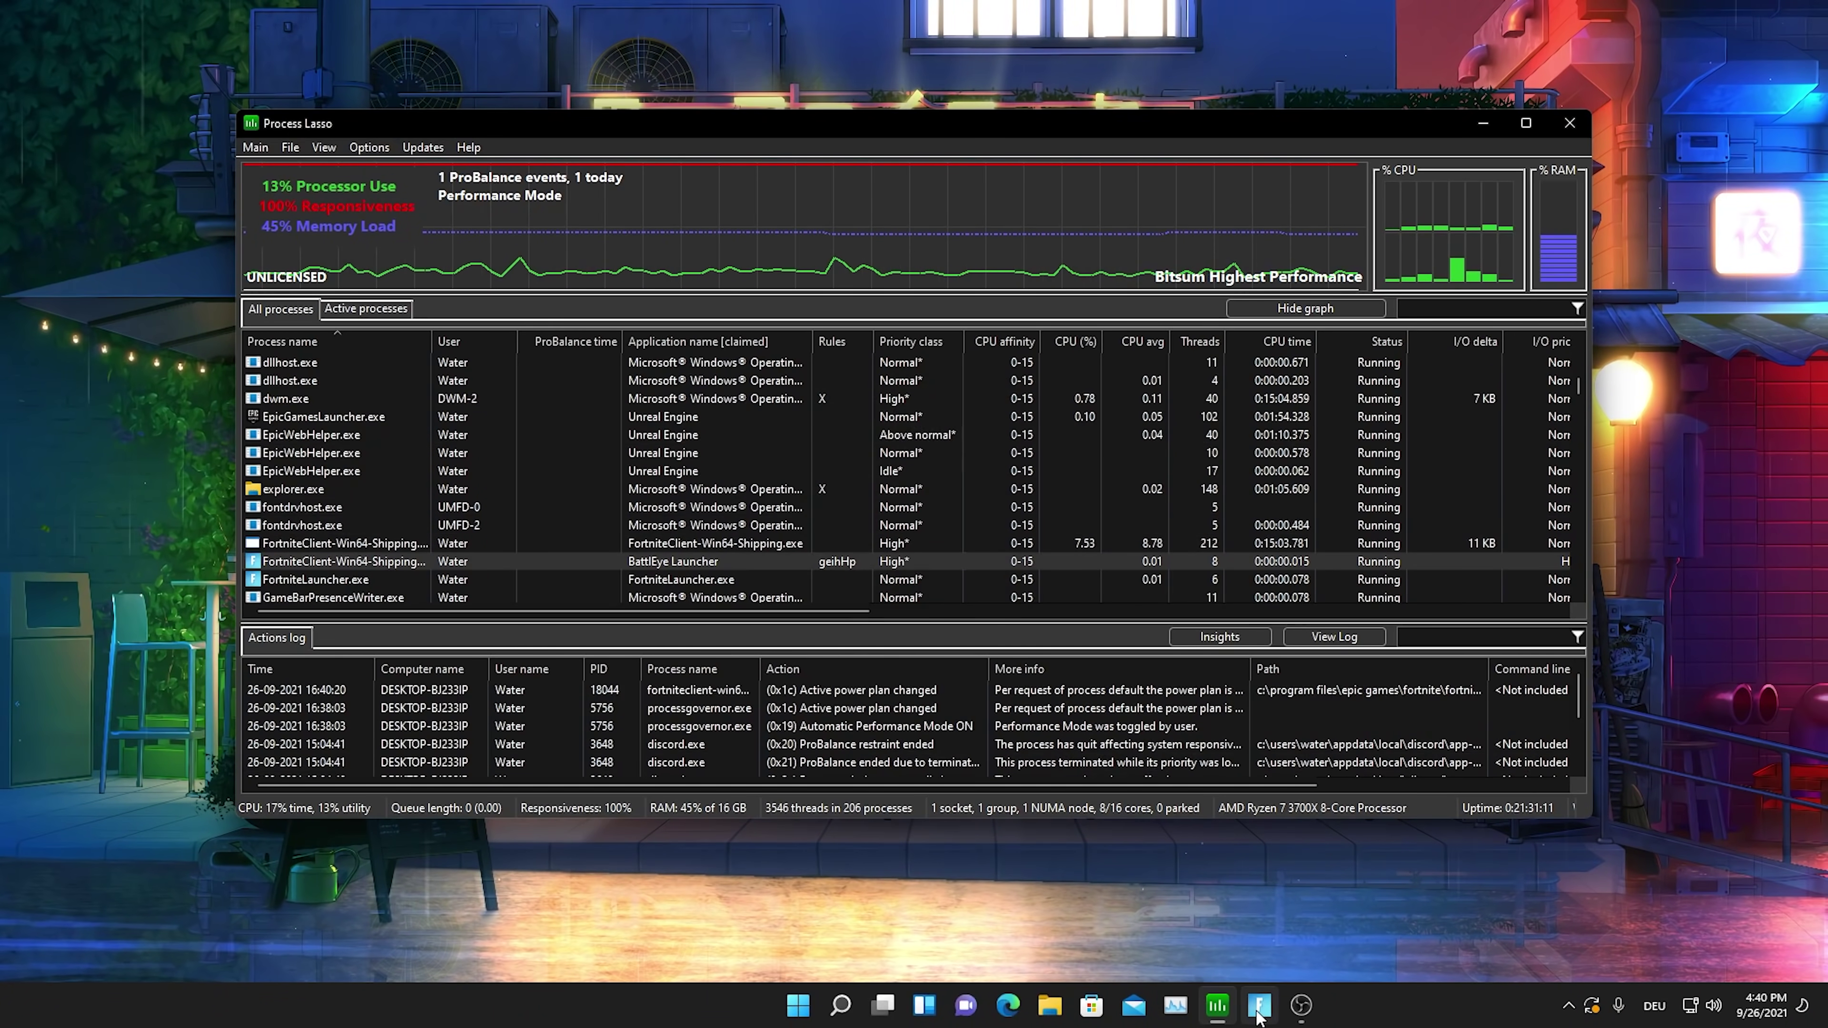
Close Fortnite, relaunch it through Epic Games Launcher, and return to Process Lasso's process list
right_click(1259, 1011)
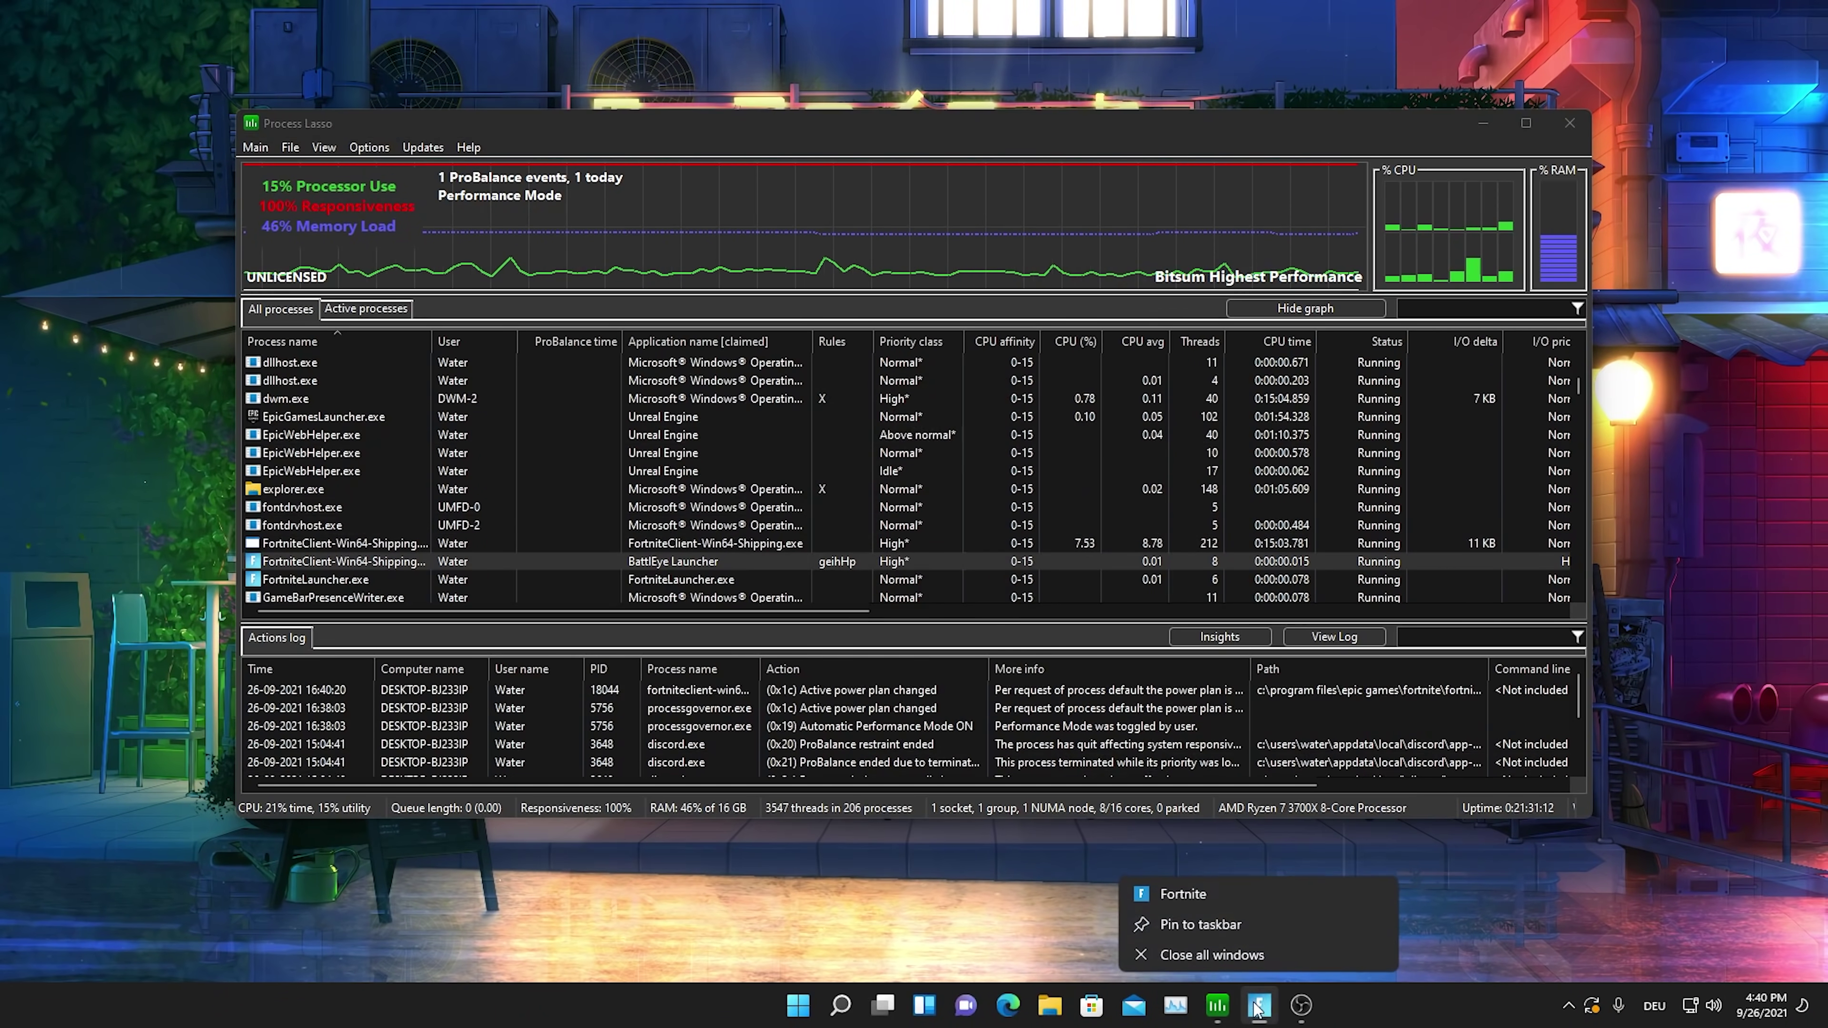
left_click(1179, 958)
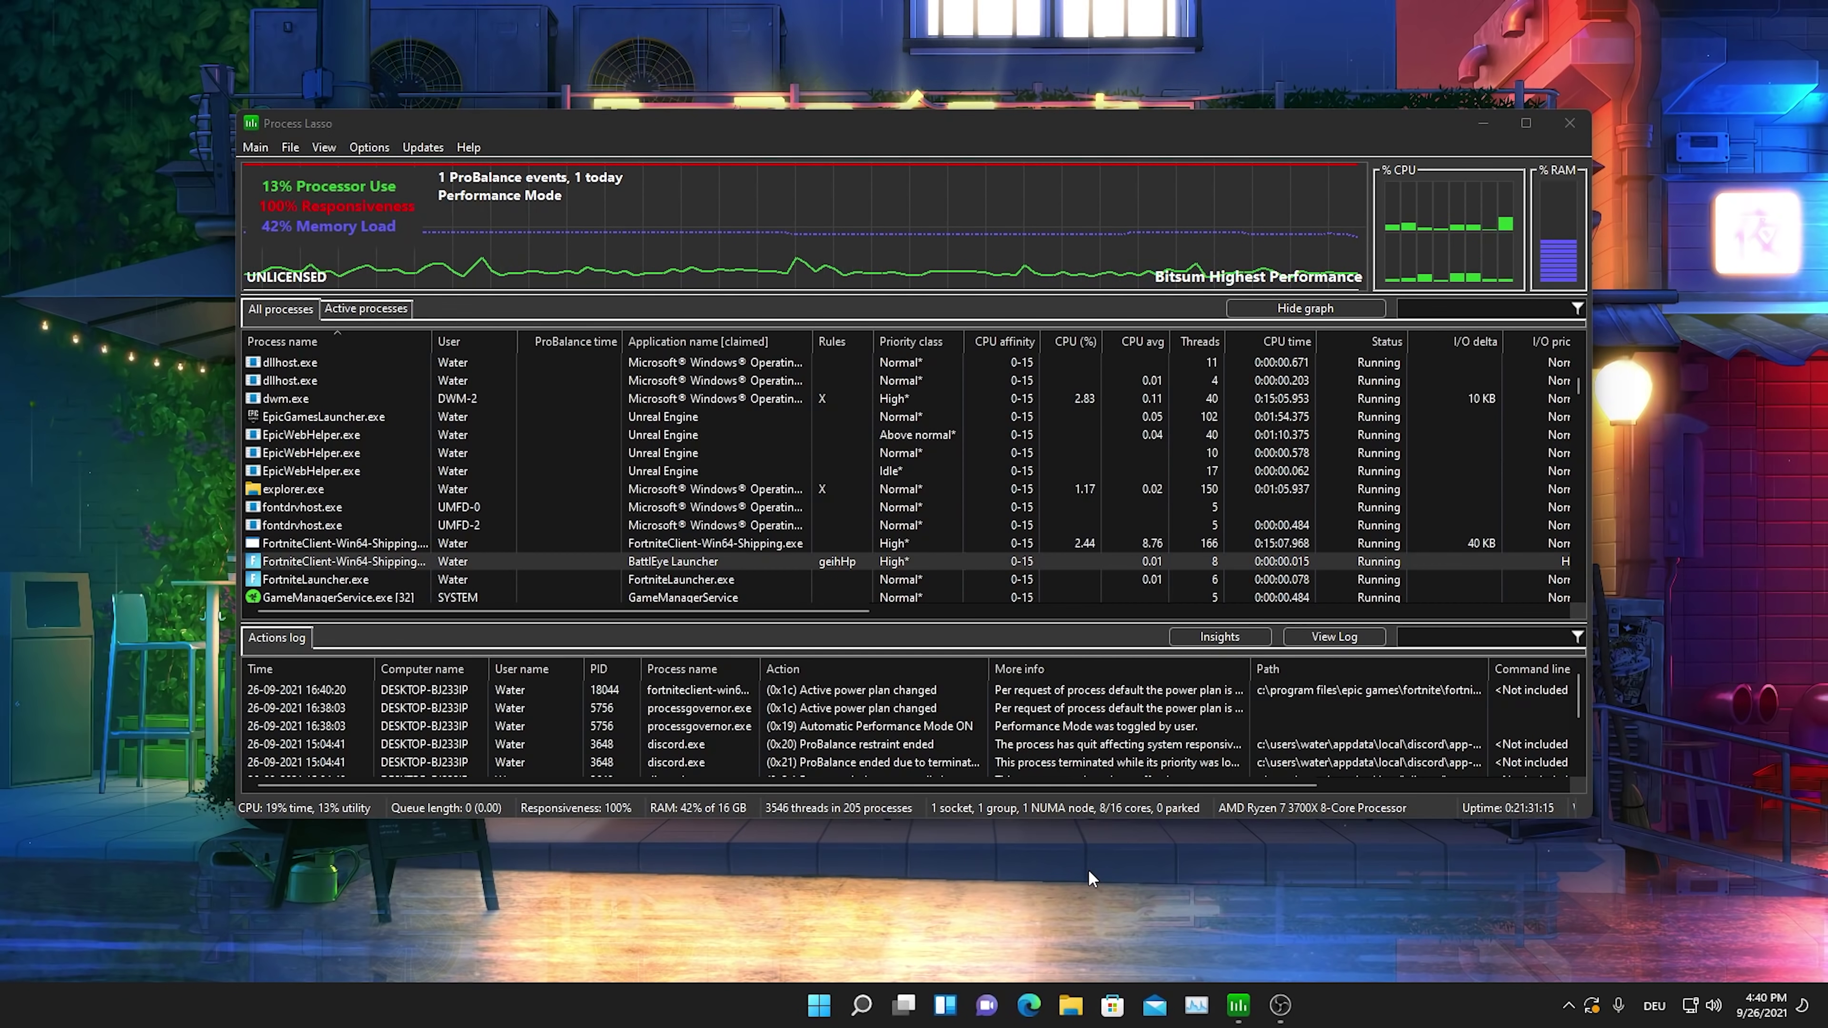
key("super")
type("Epic Games Launcher")
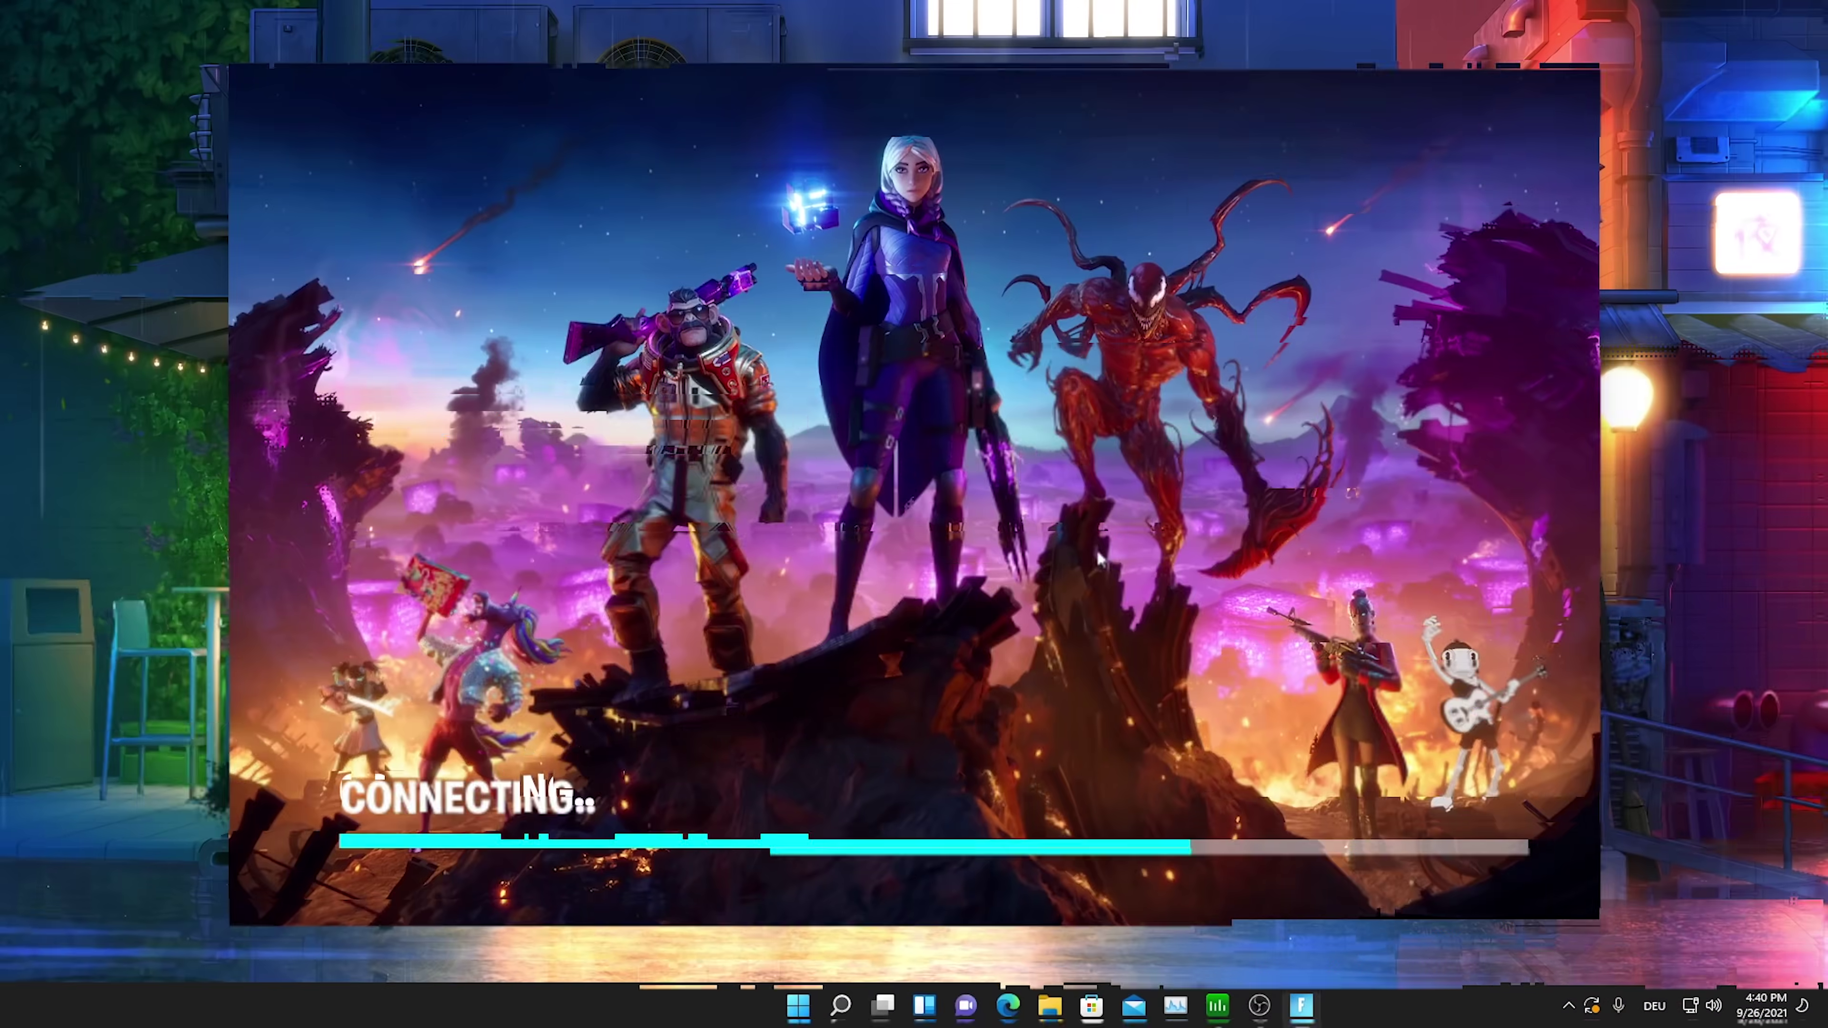
left_click(1217, 1005)
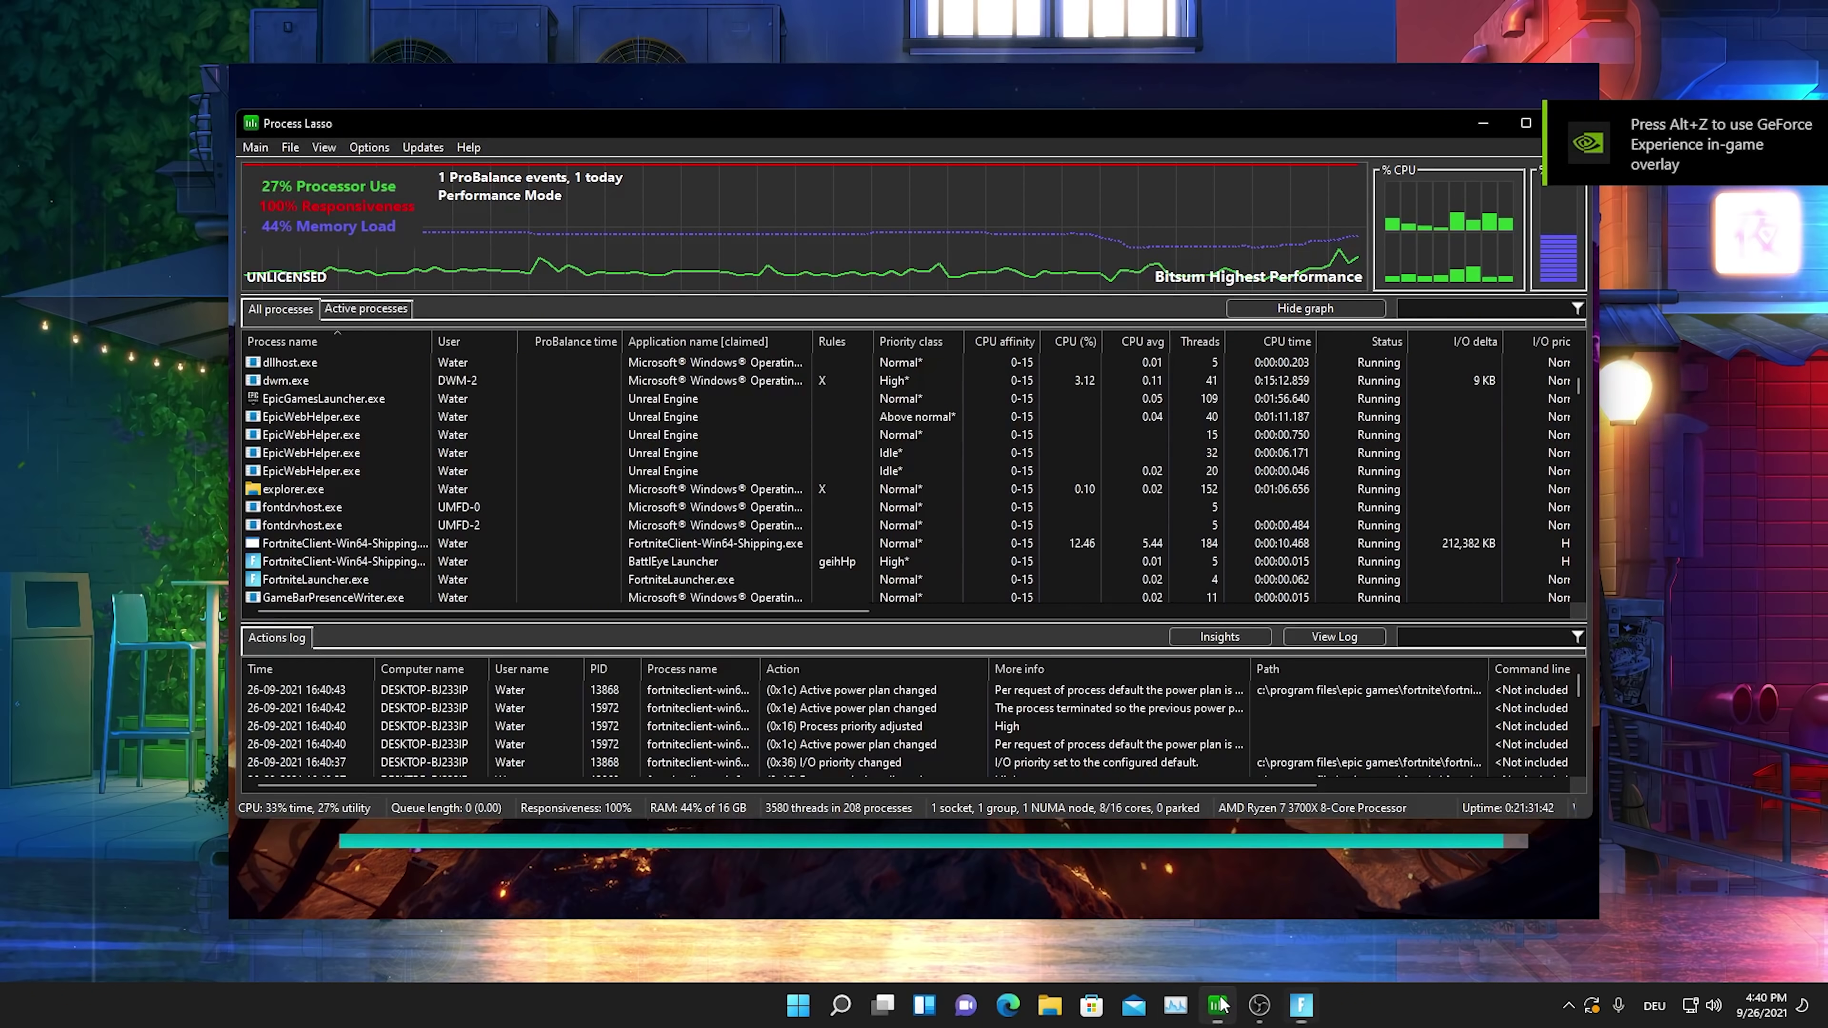
scroll(318, 499, "down", 1)
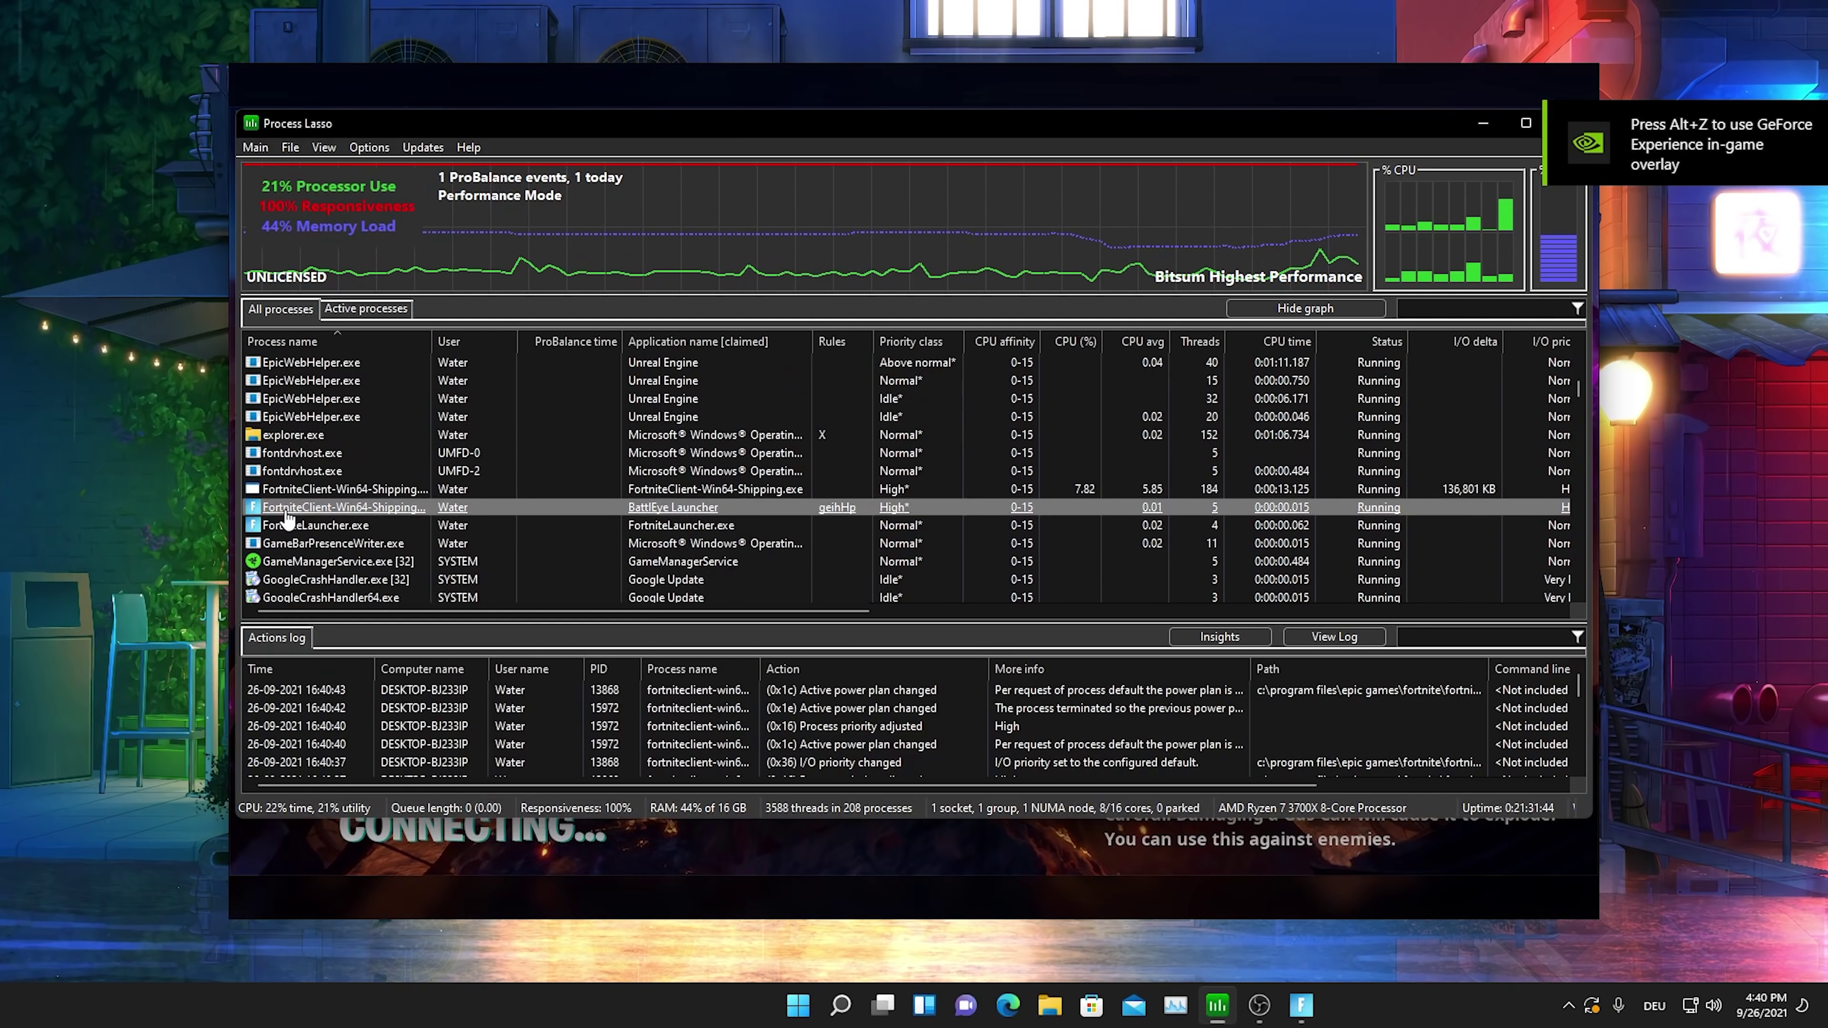
right_click(309, 506)
mouse_move(344, 523)
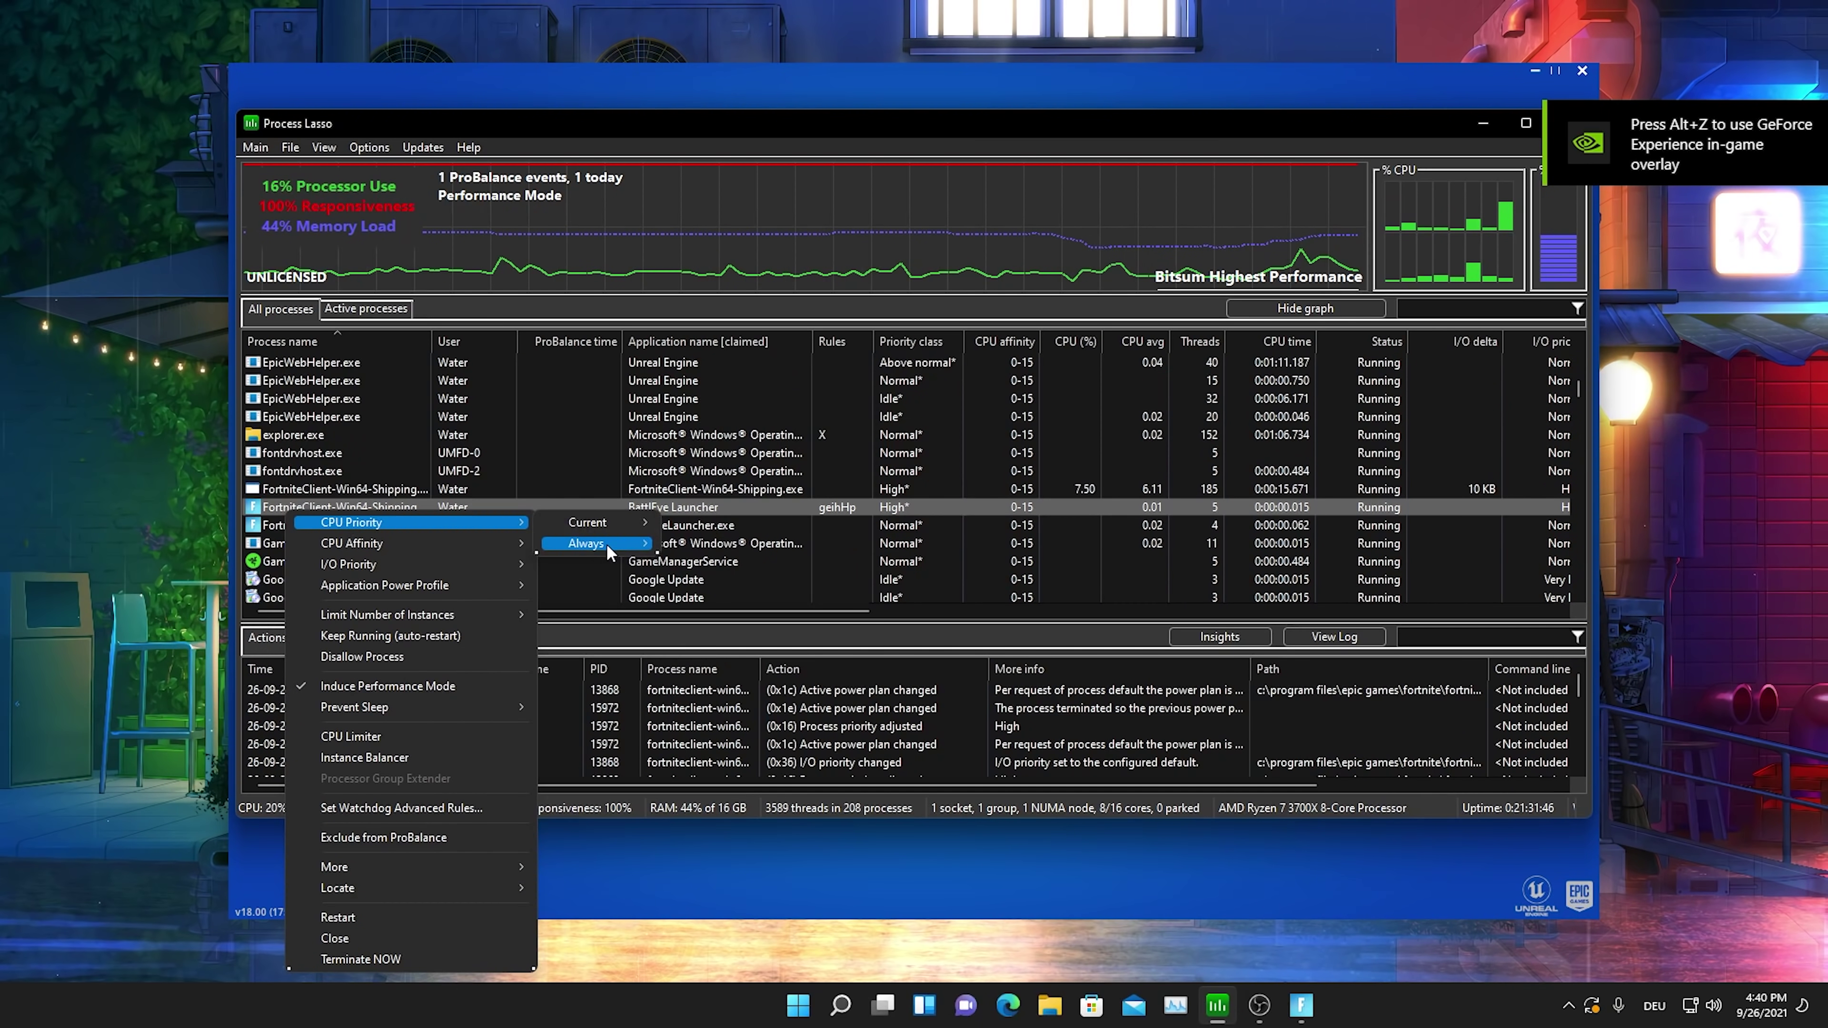
mouse_move(606, 544)
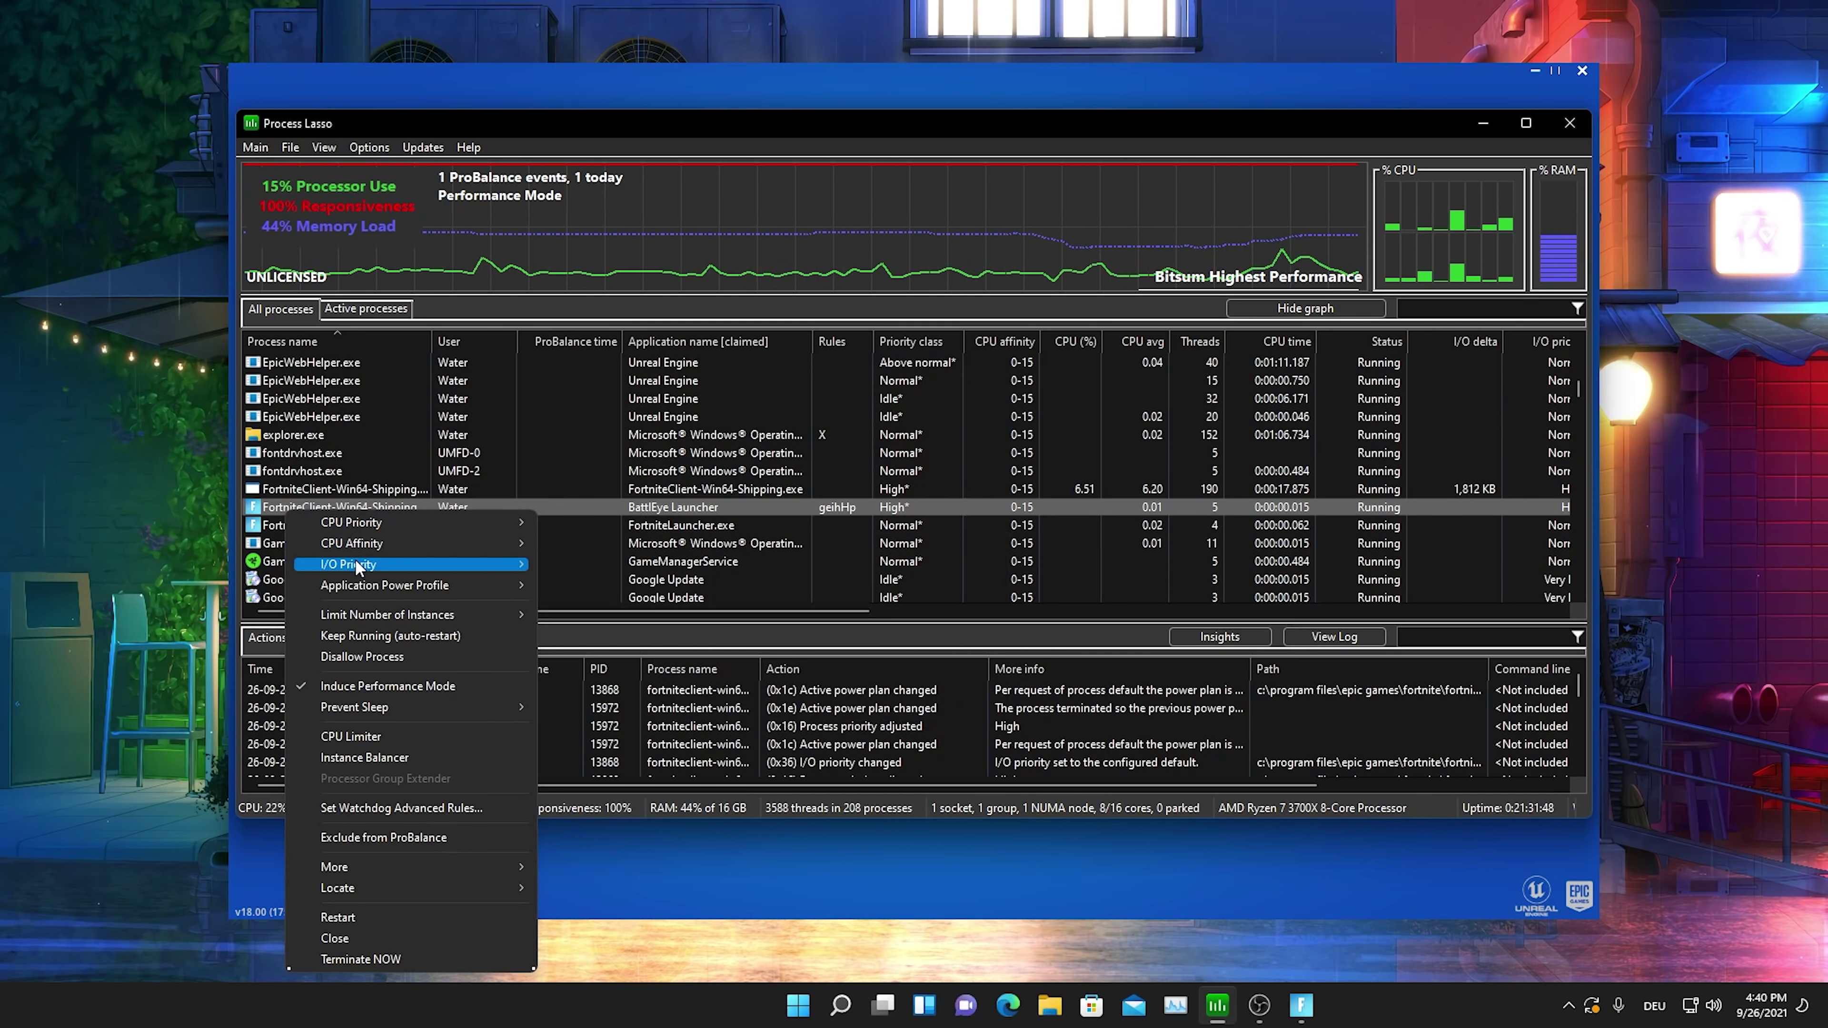
mouse_move(355, 562)
mouse_move(581, 583)
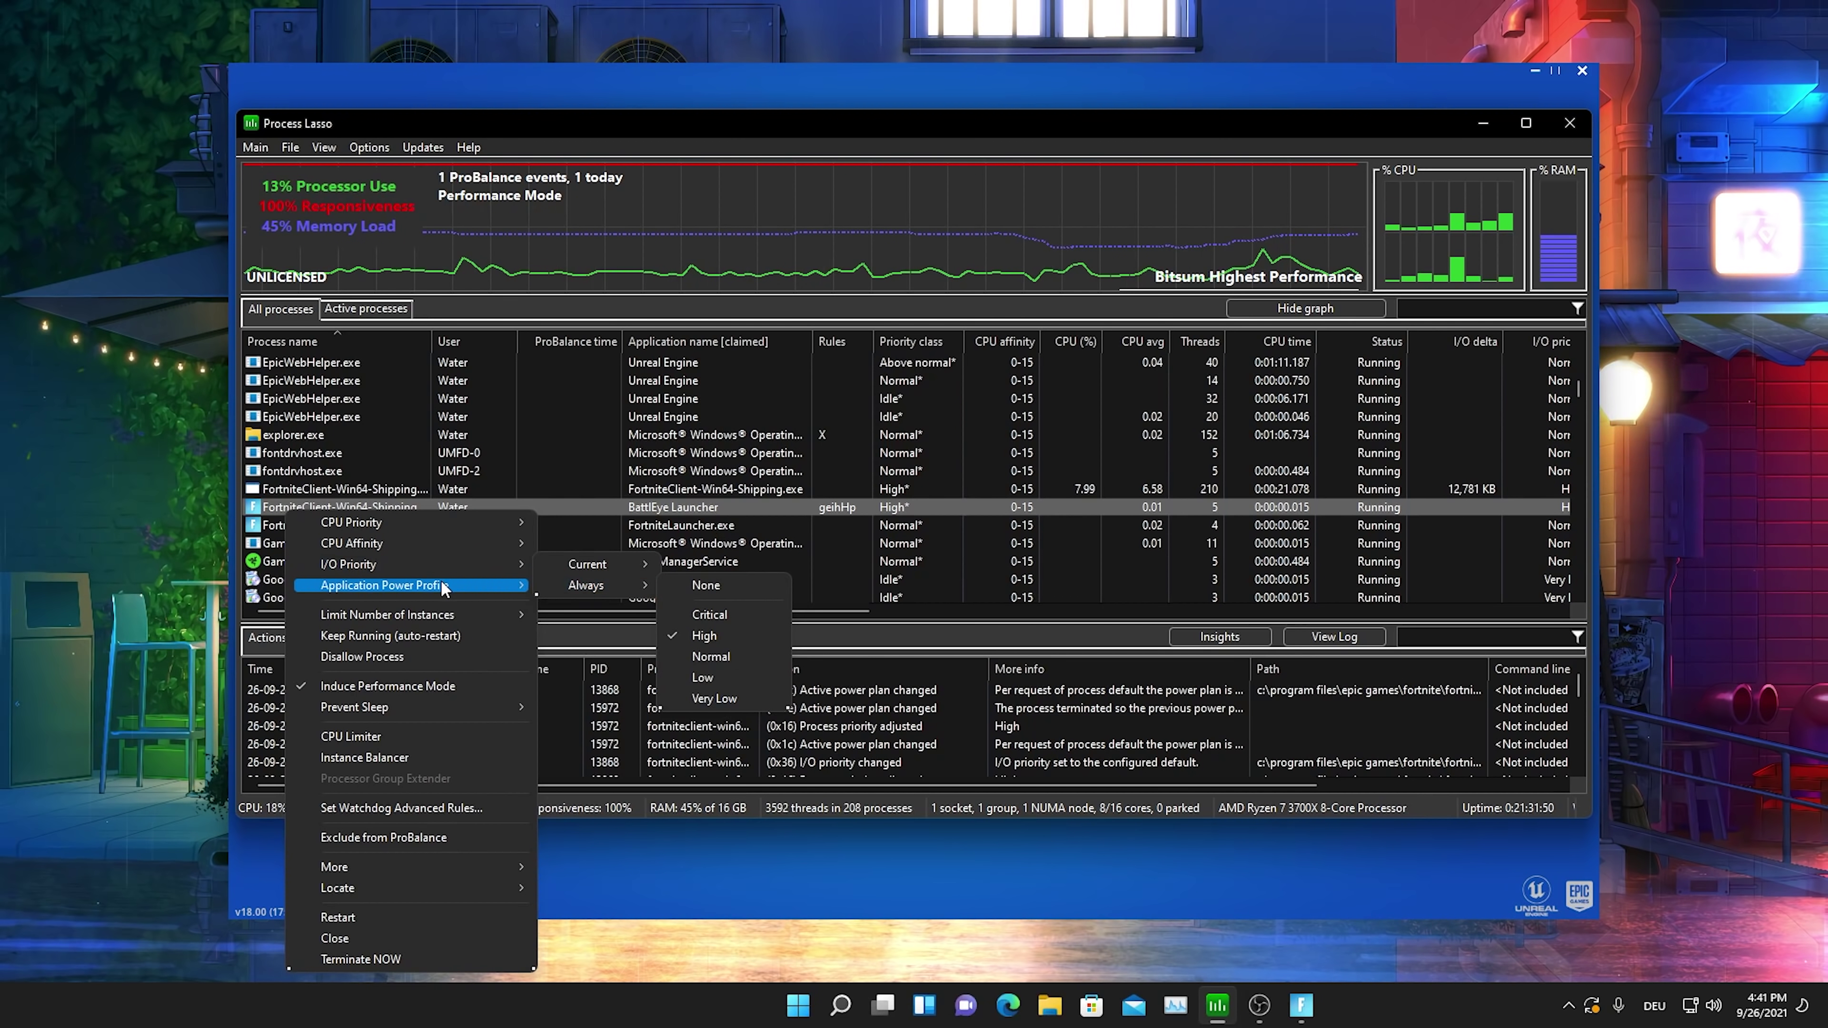
mouse_move(440, 580)
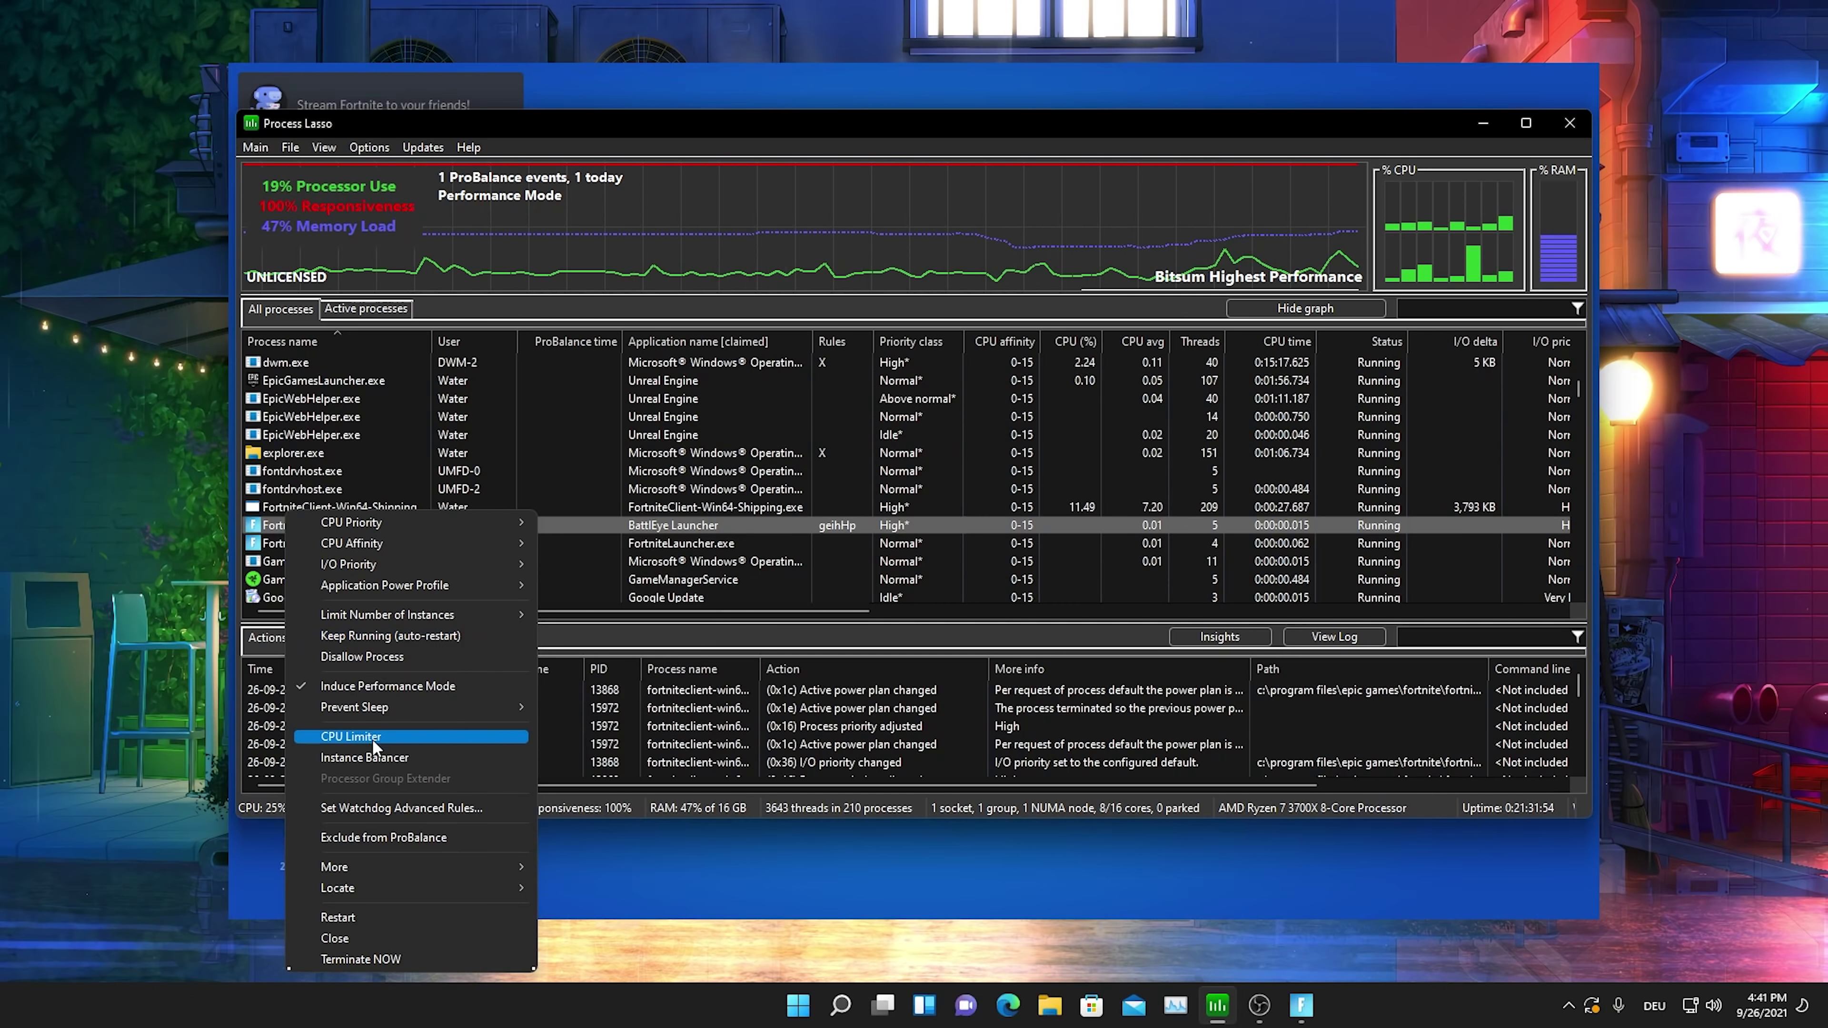
mouse_move(385, 866)
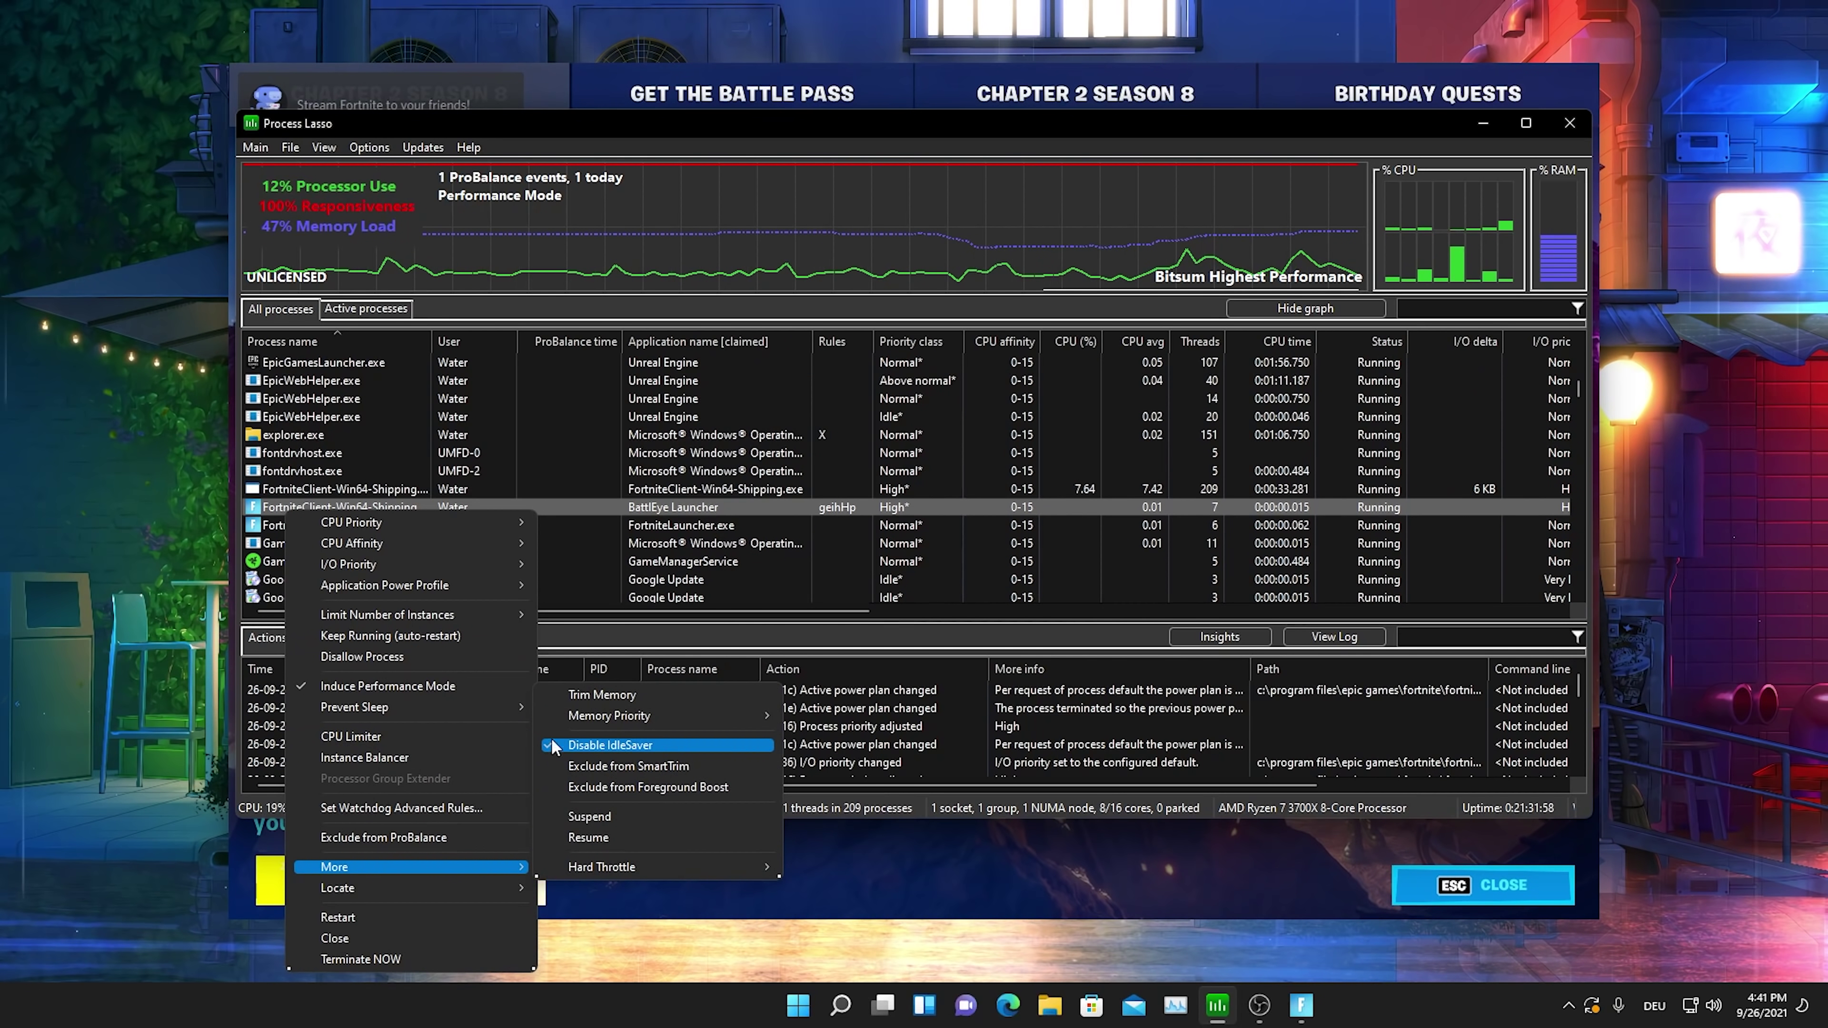
left_click(255, 147)
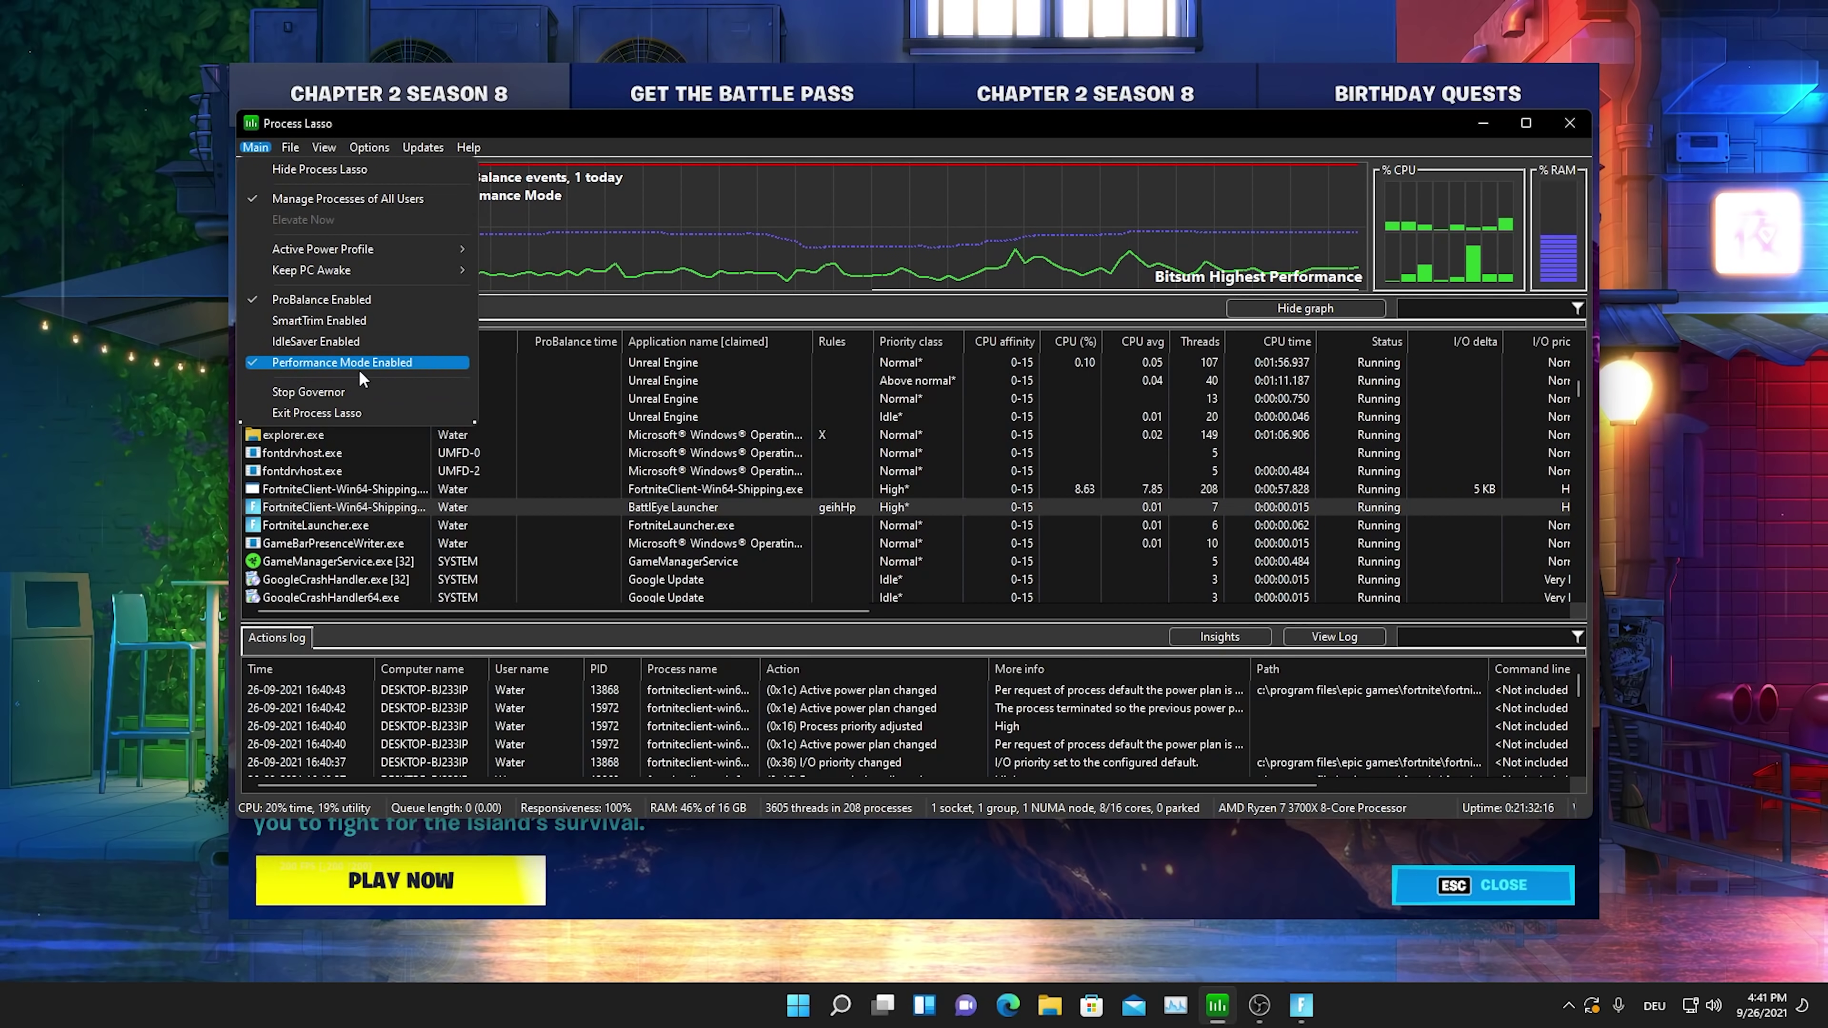
mouse_move(419, 250)
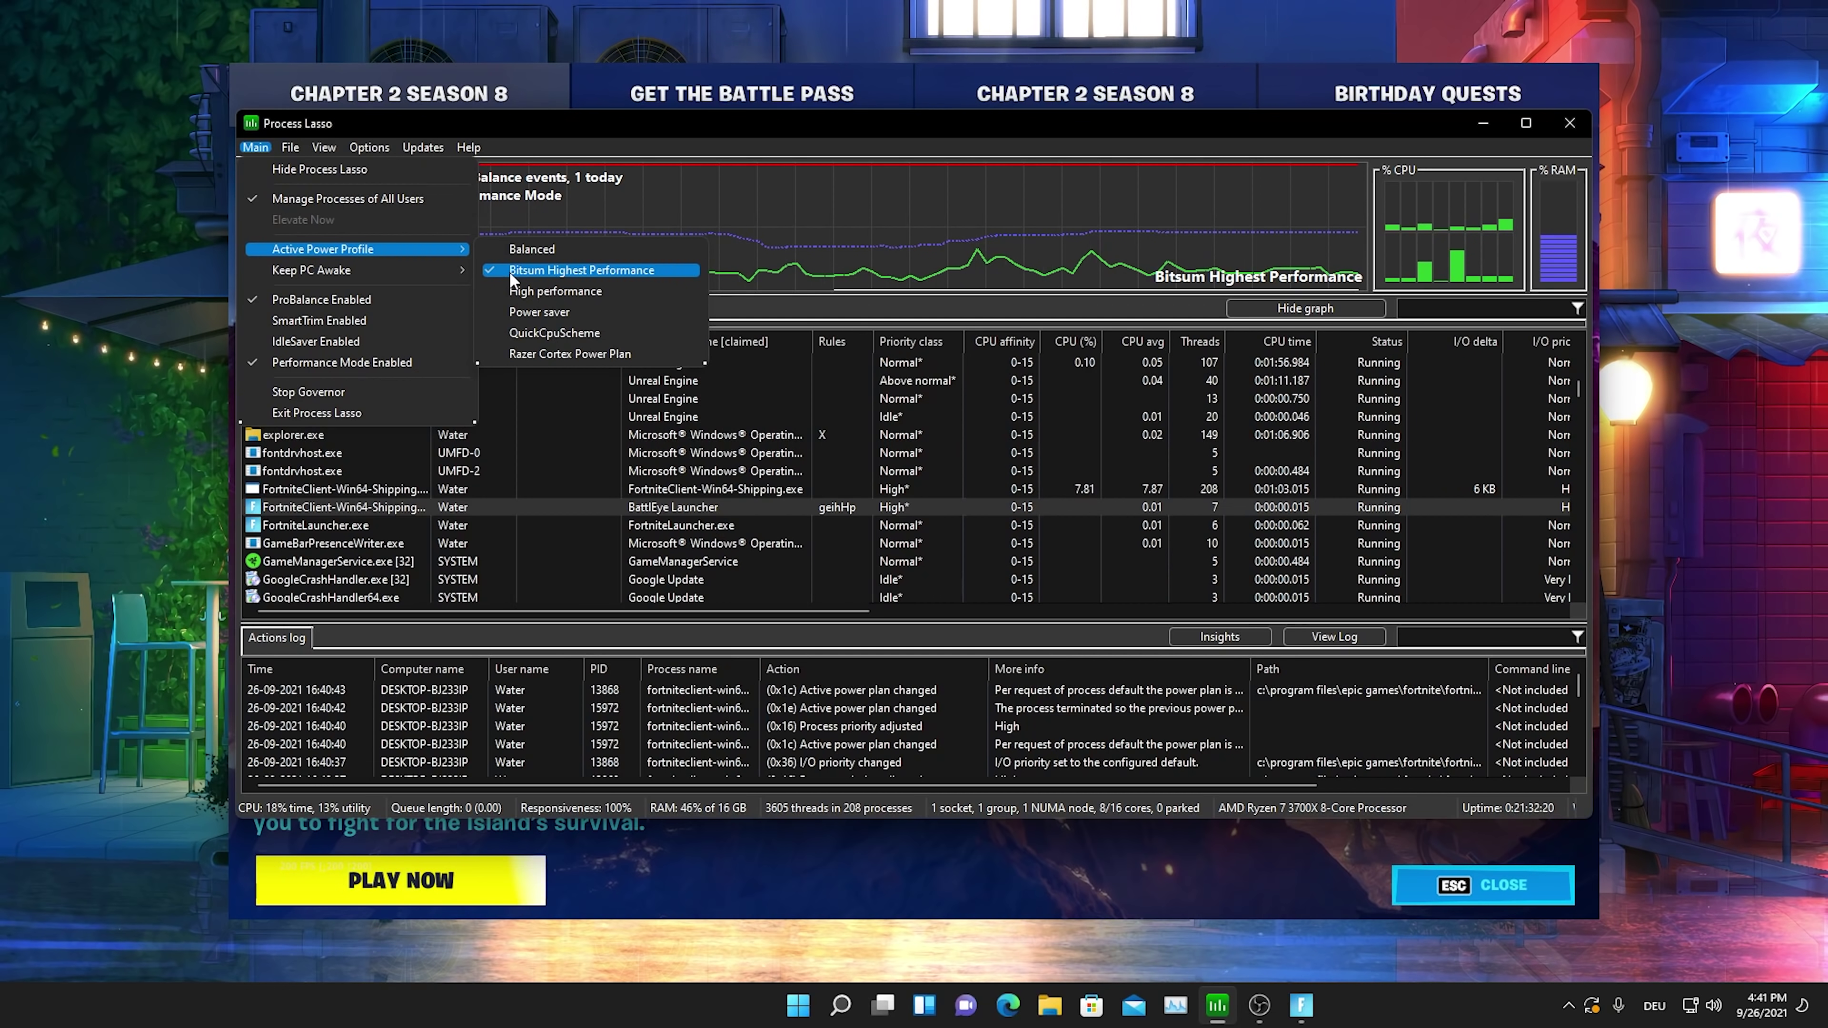
Dismiss Fortnite's Battle Pass popup to reach the lobby, then check Process Lasso over the game
left_click(792, 129)
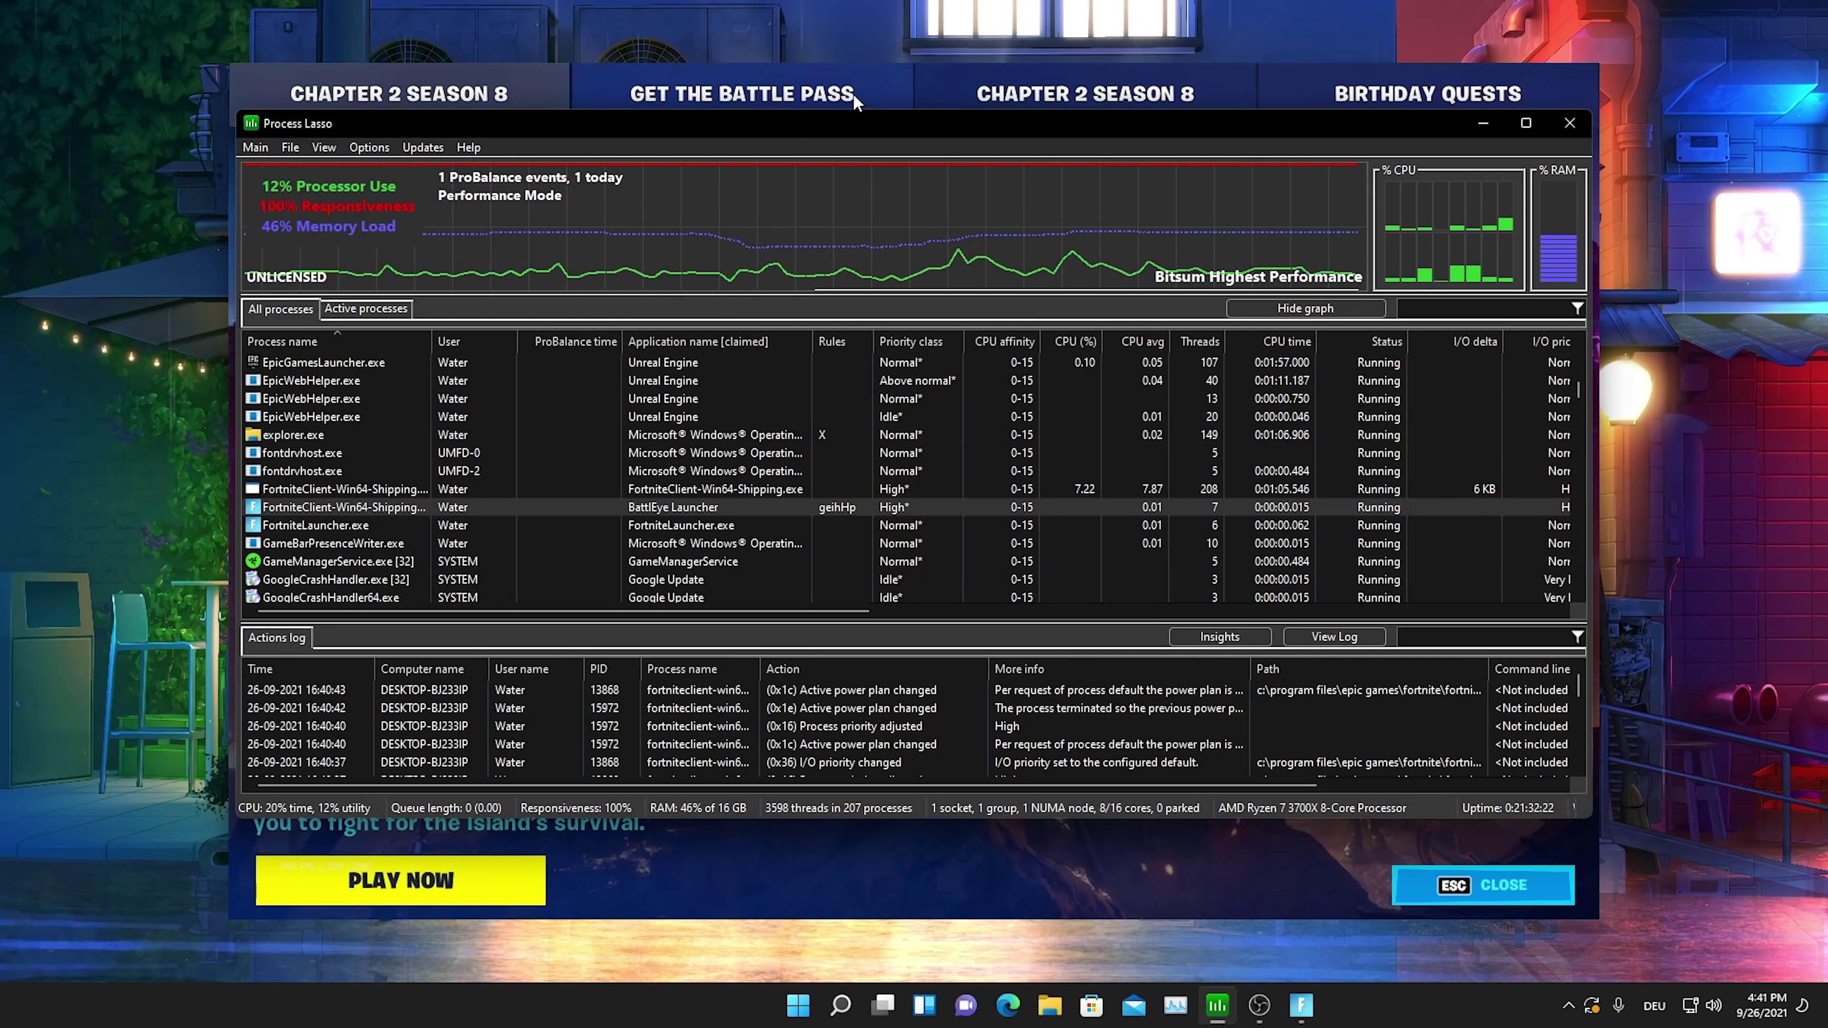
left_click(863, 92)
key("Escape")
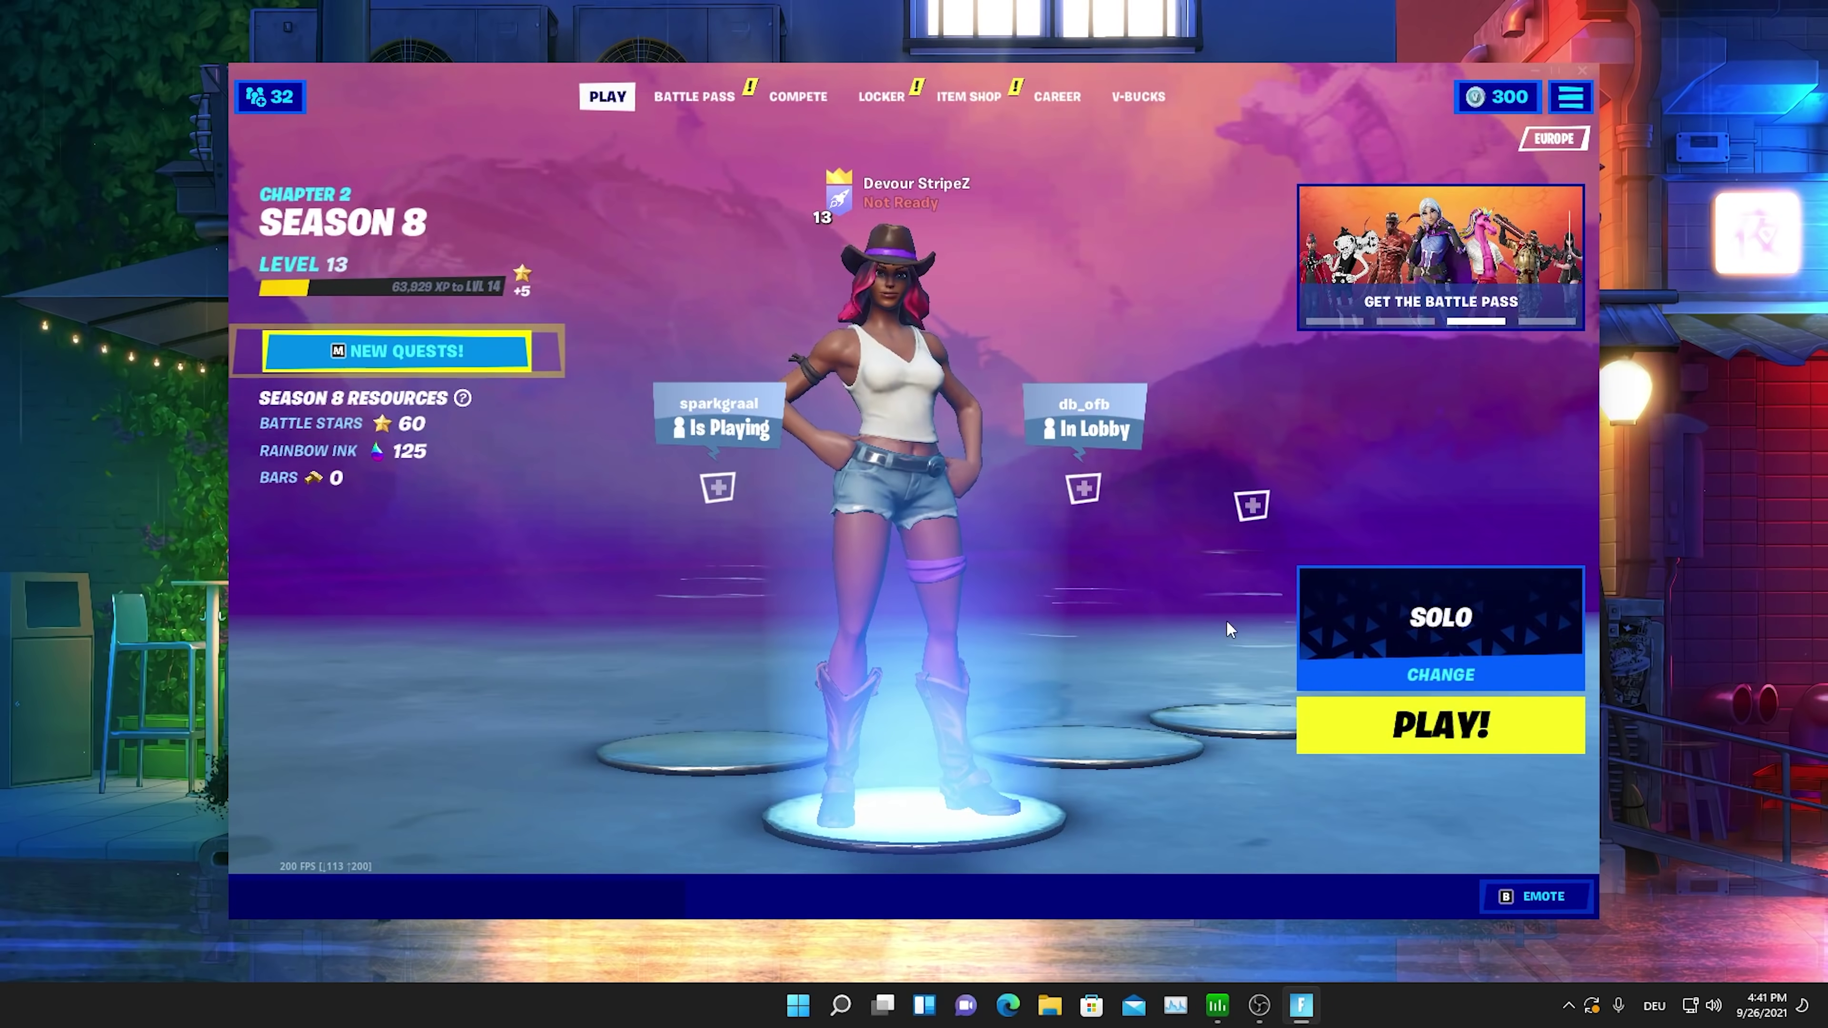
key("alt+Tab")
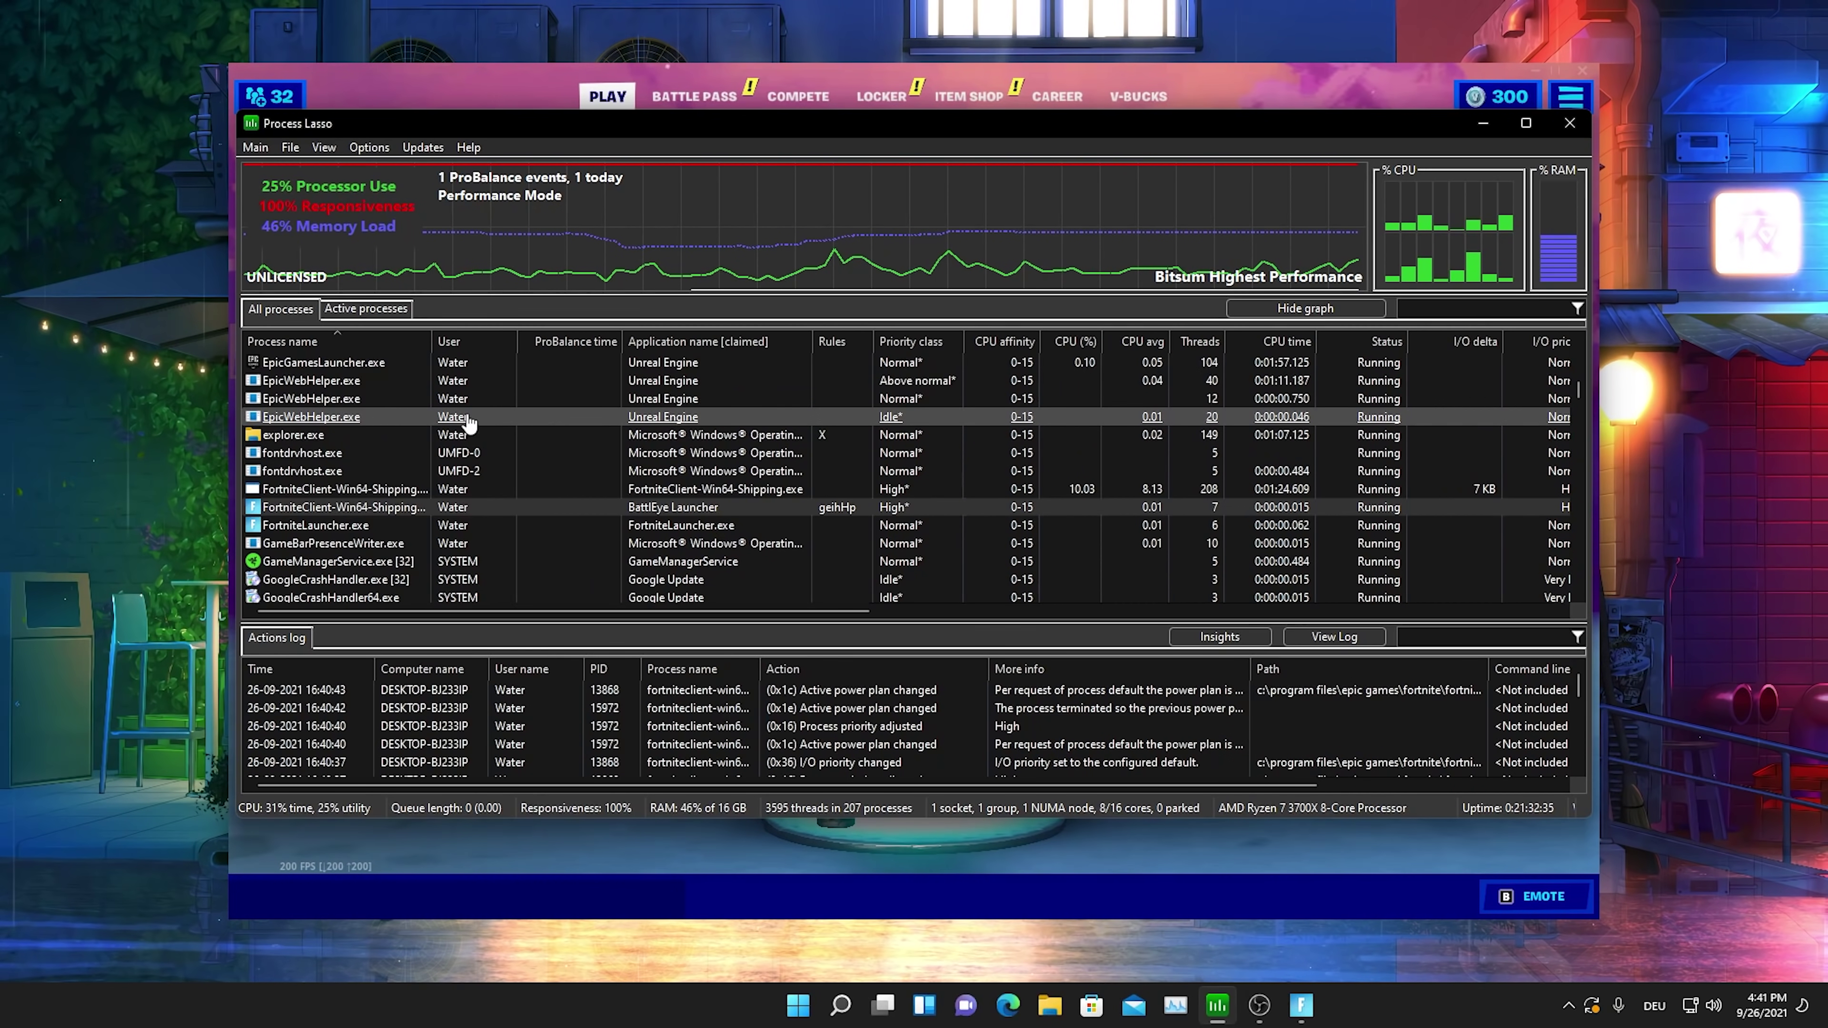
mouse_move(387, 517)
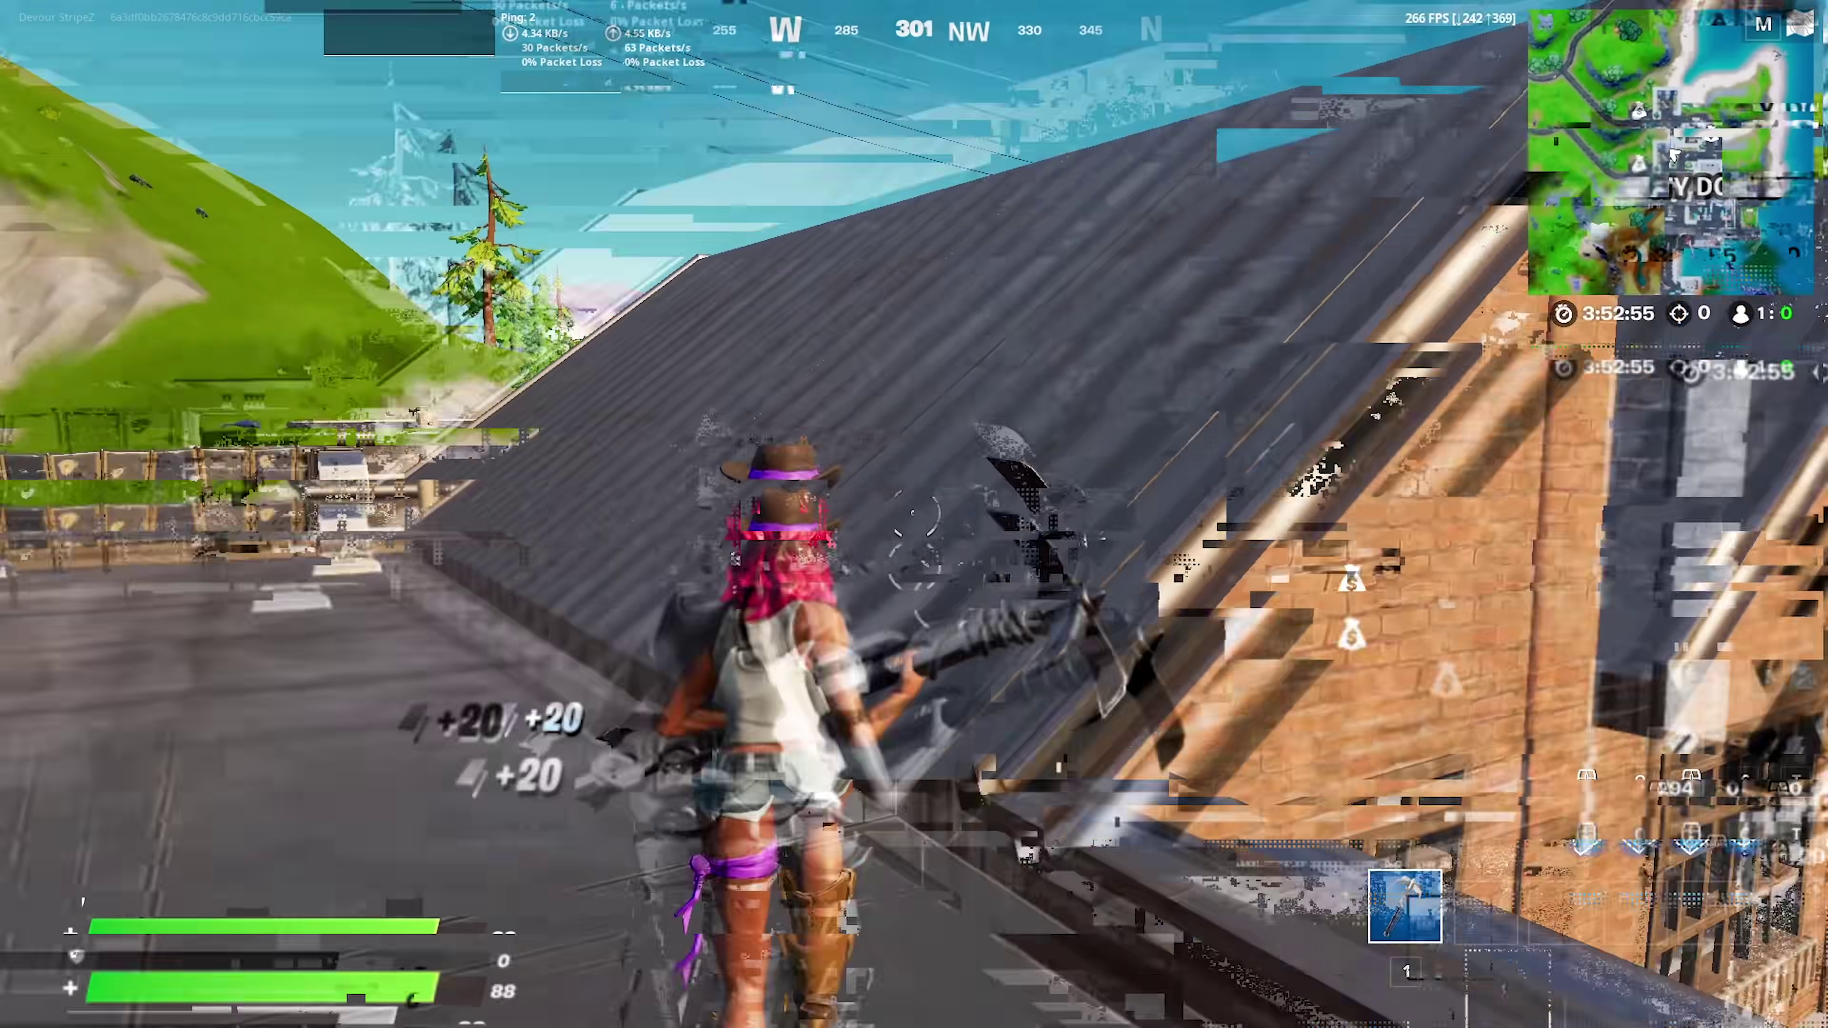
Run and jump across the Dirty Docks rooftops, turning toward the road and hills
key("w")
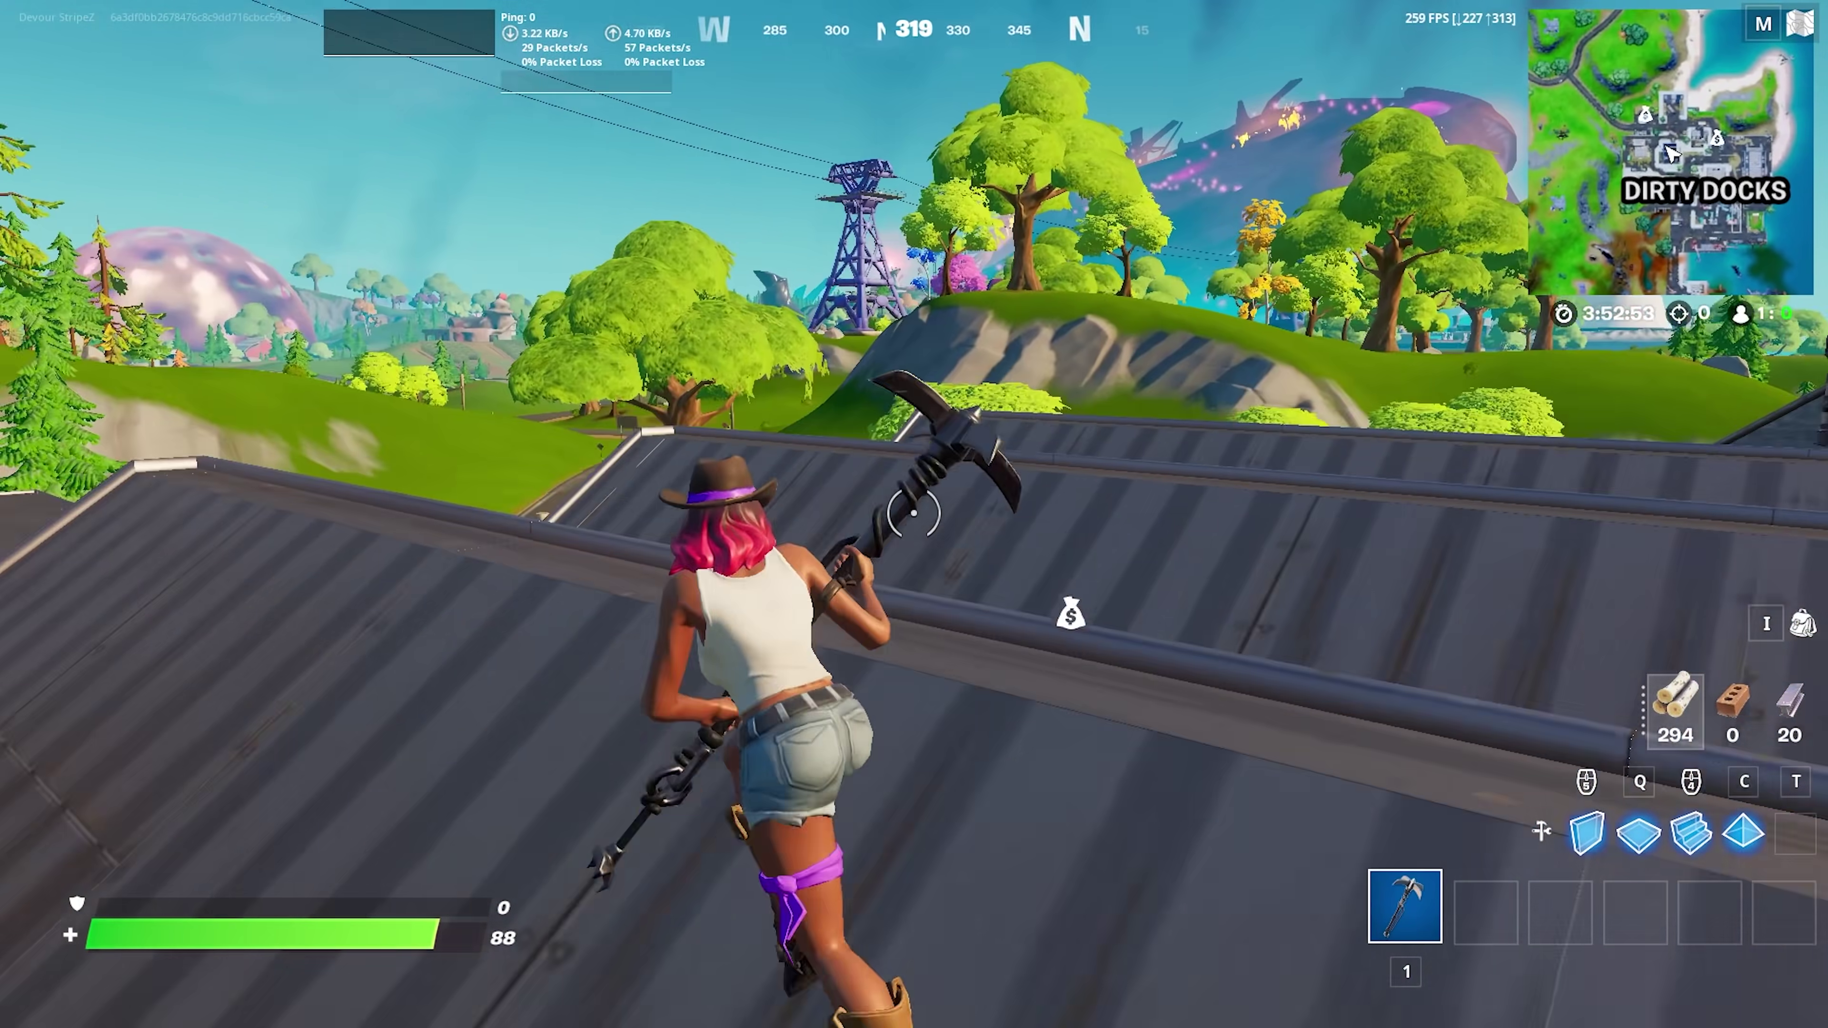
key("space")
Run across the rooftops, drop toward the sidewalk, and pickaxe the fence
key("w")
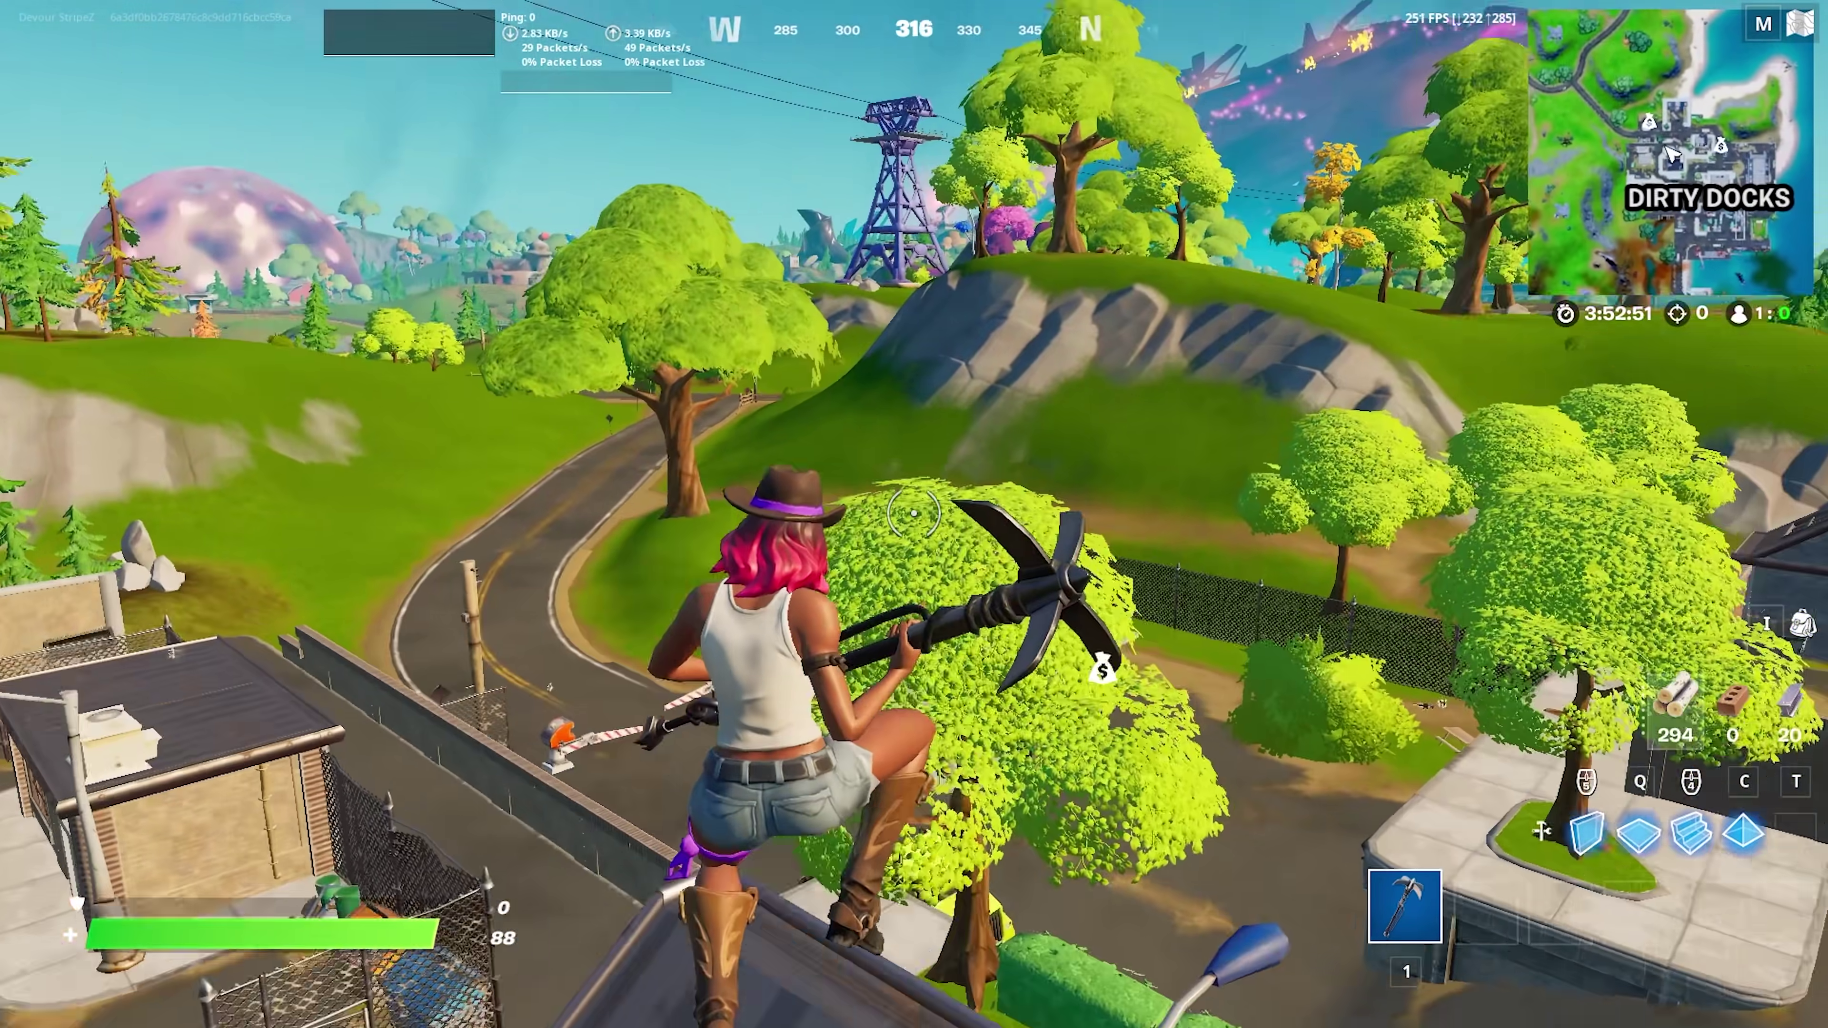
key("w")
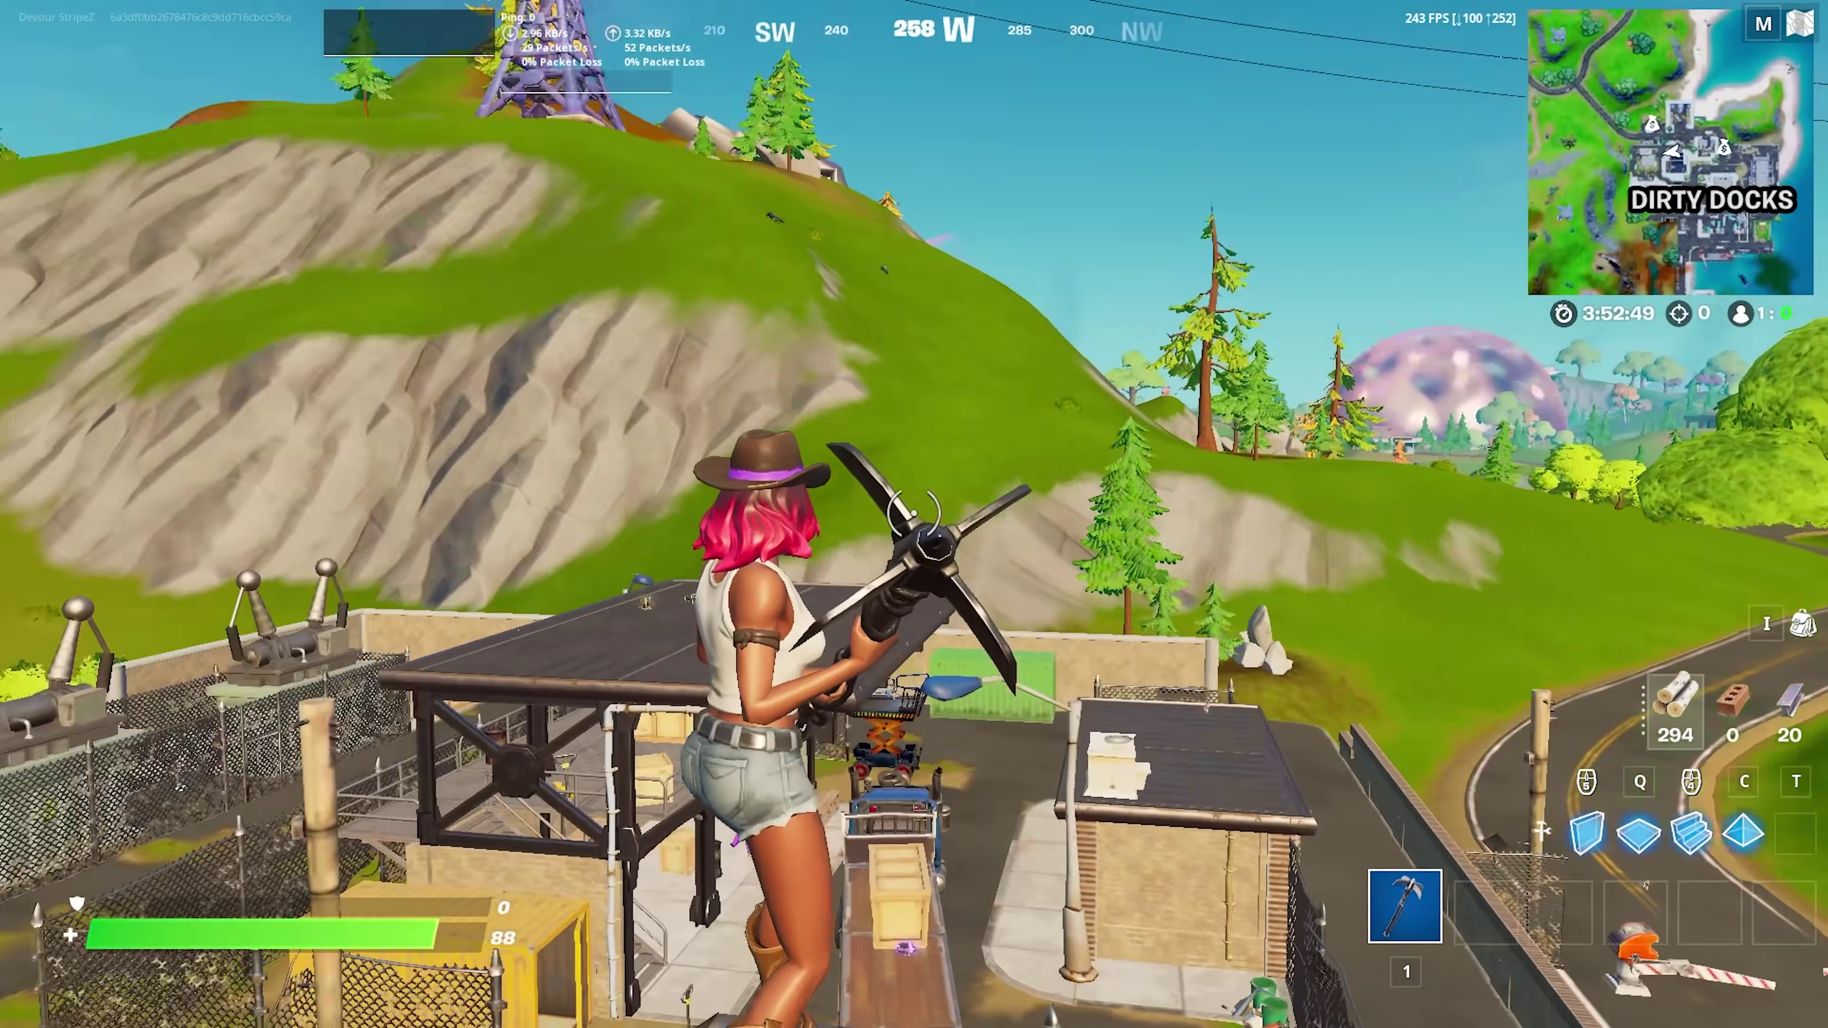
key("w")
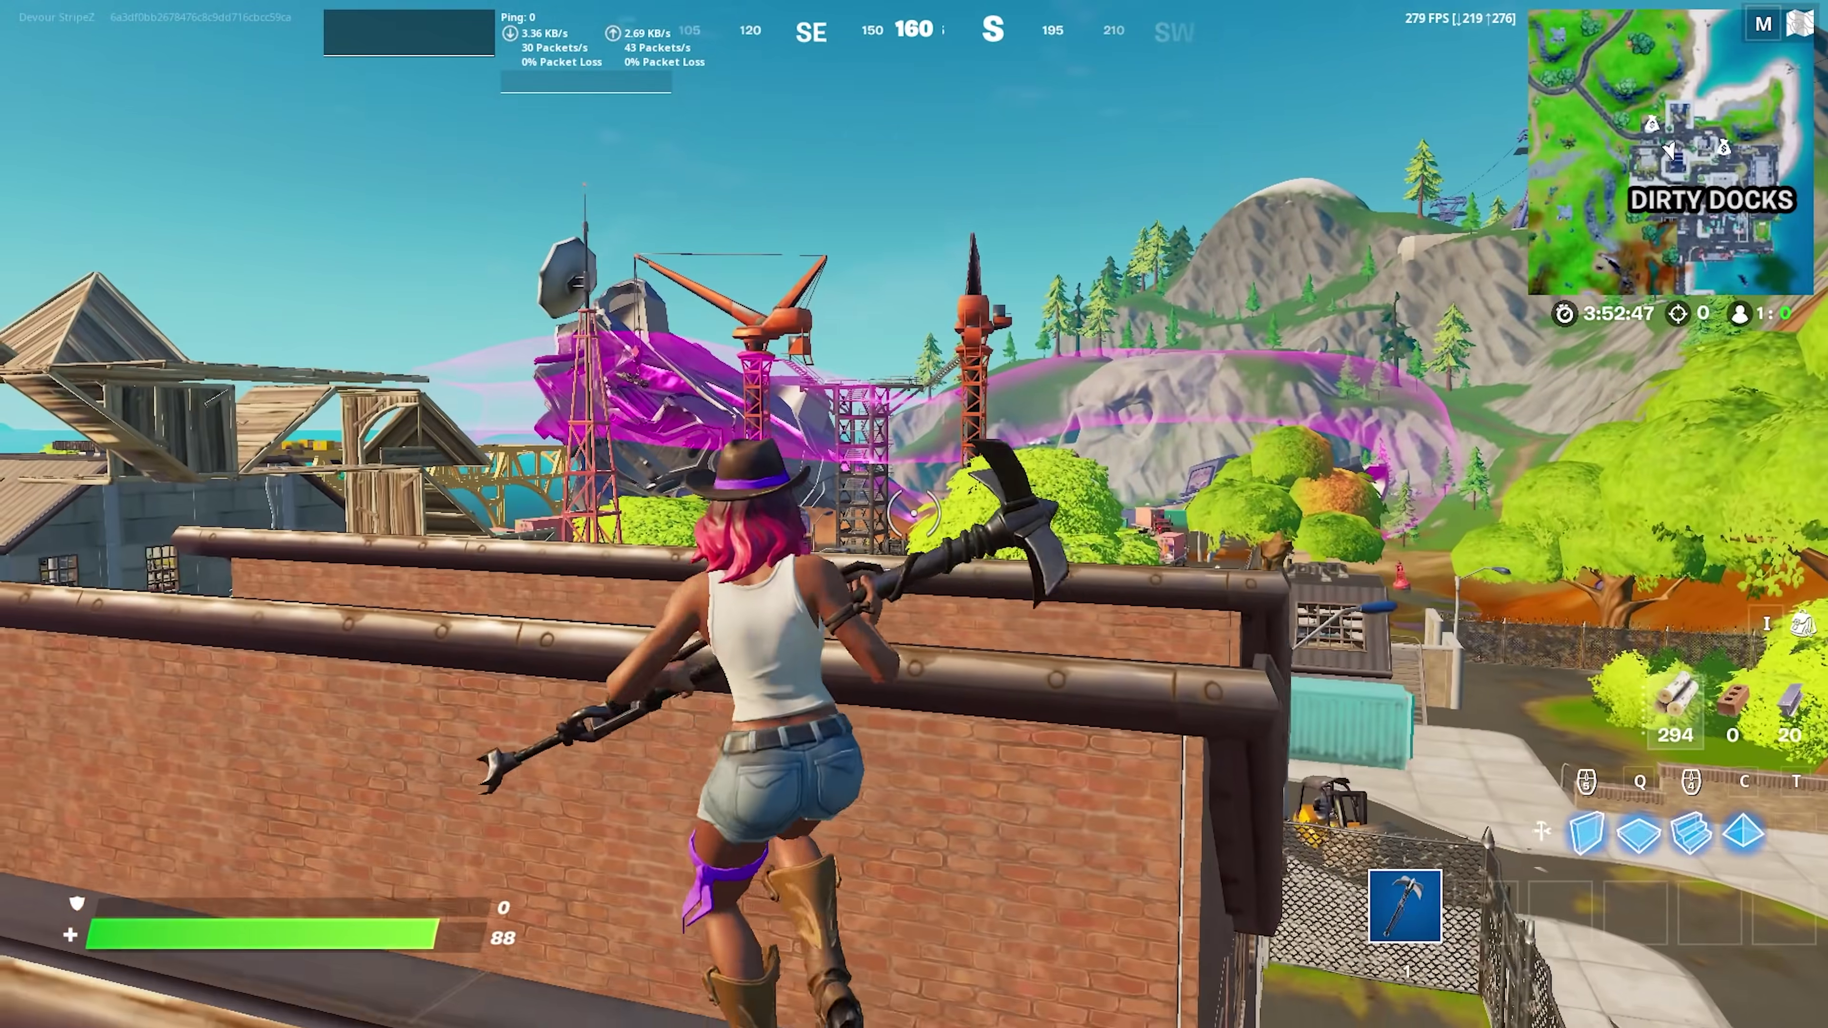
key("w")
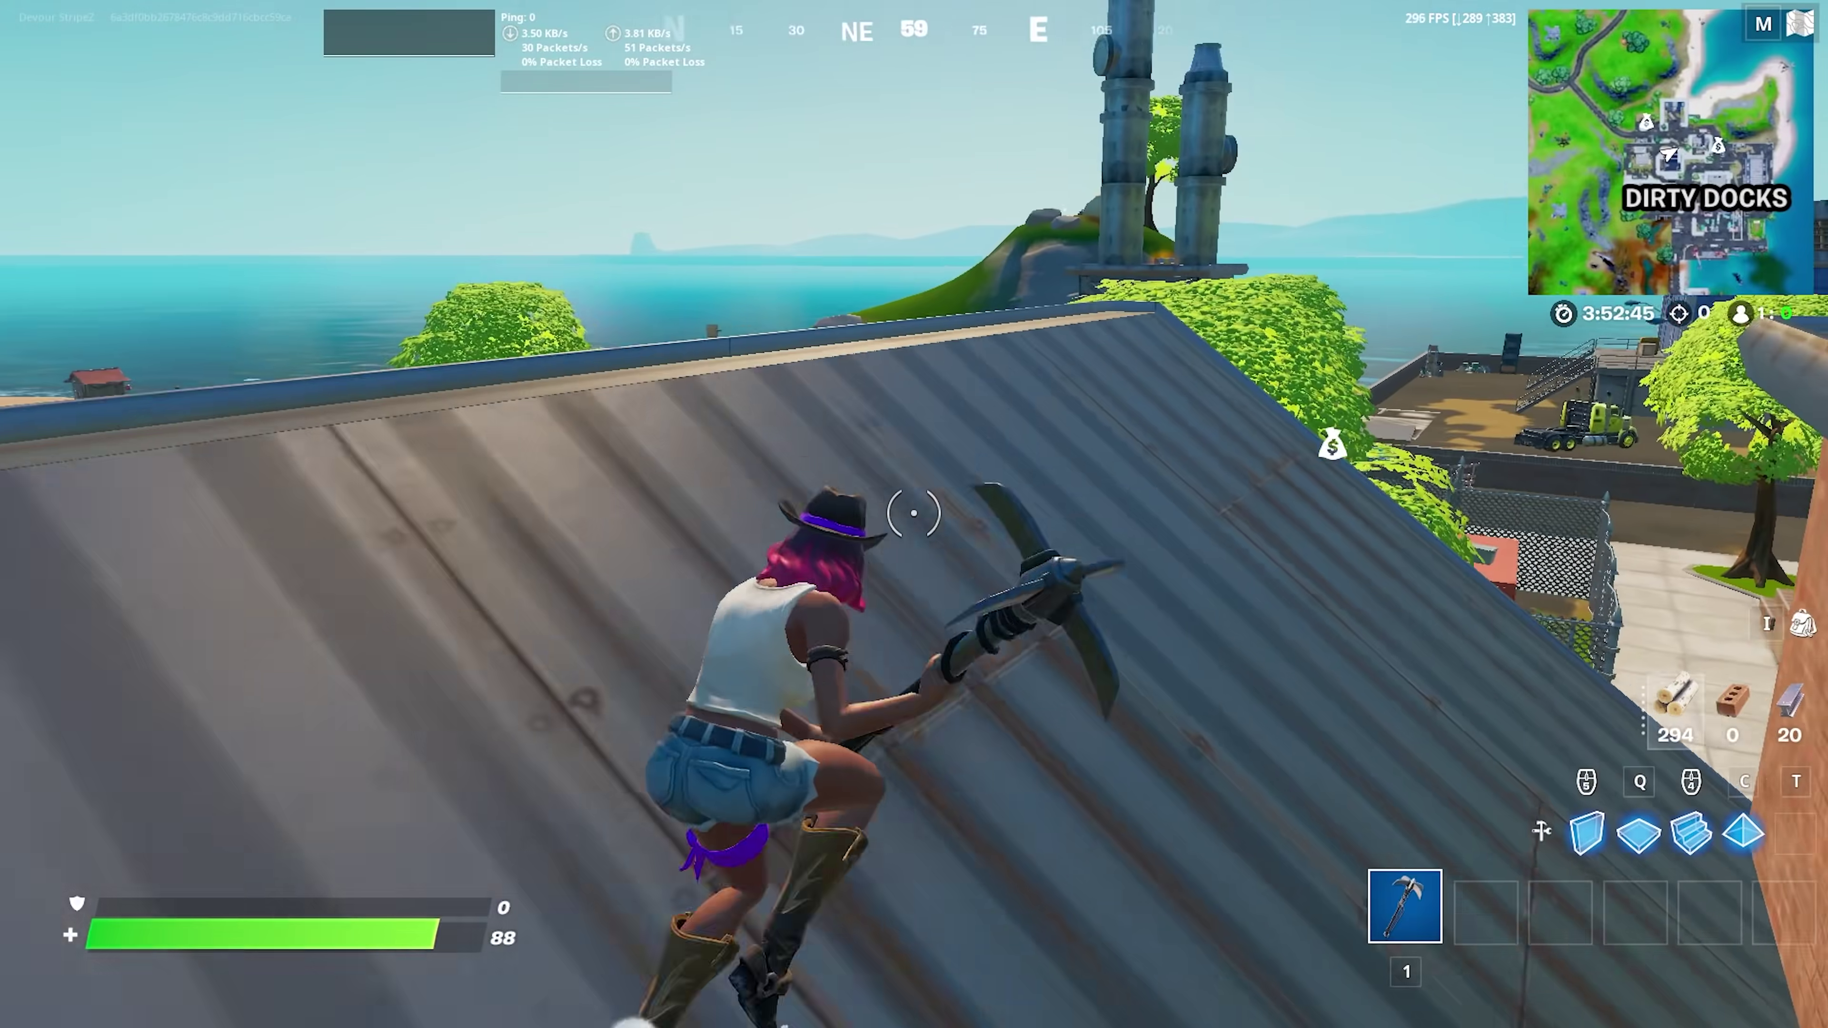
key("w")
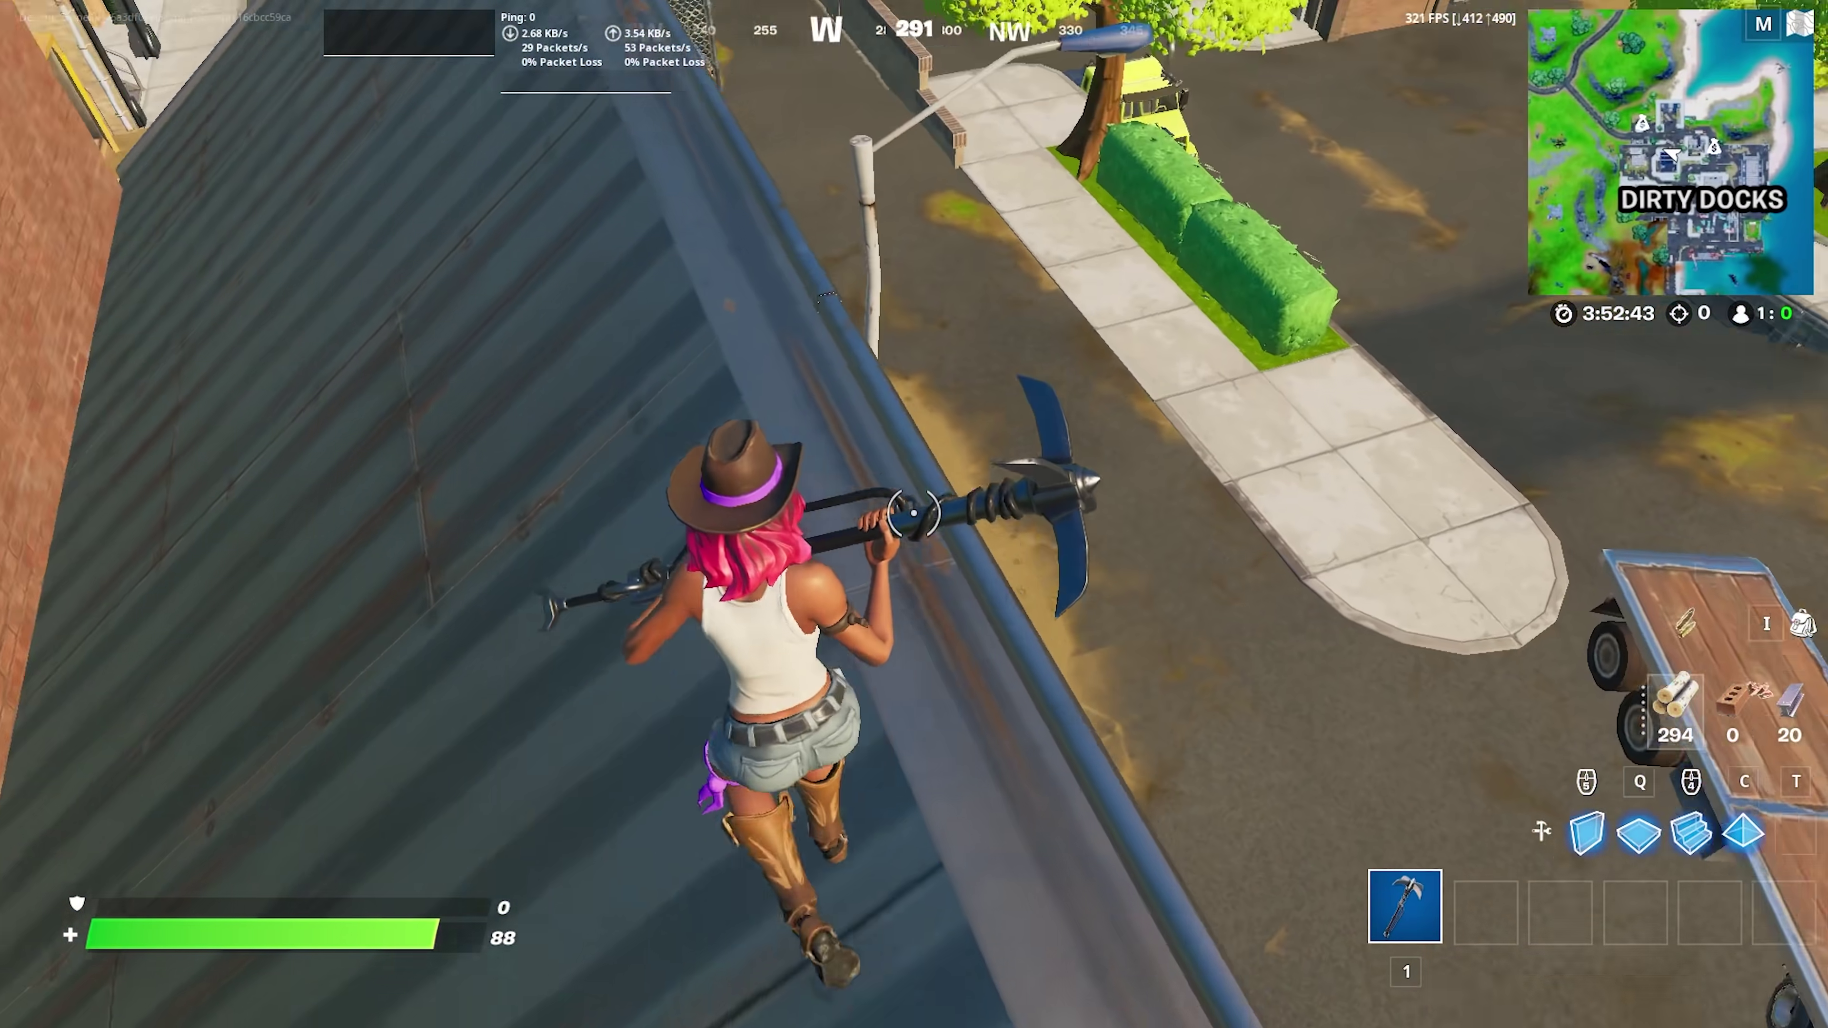
key("w")
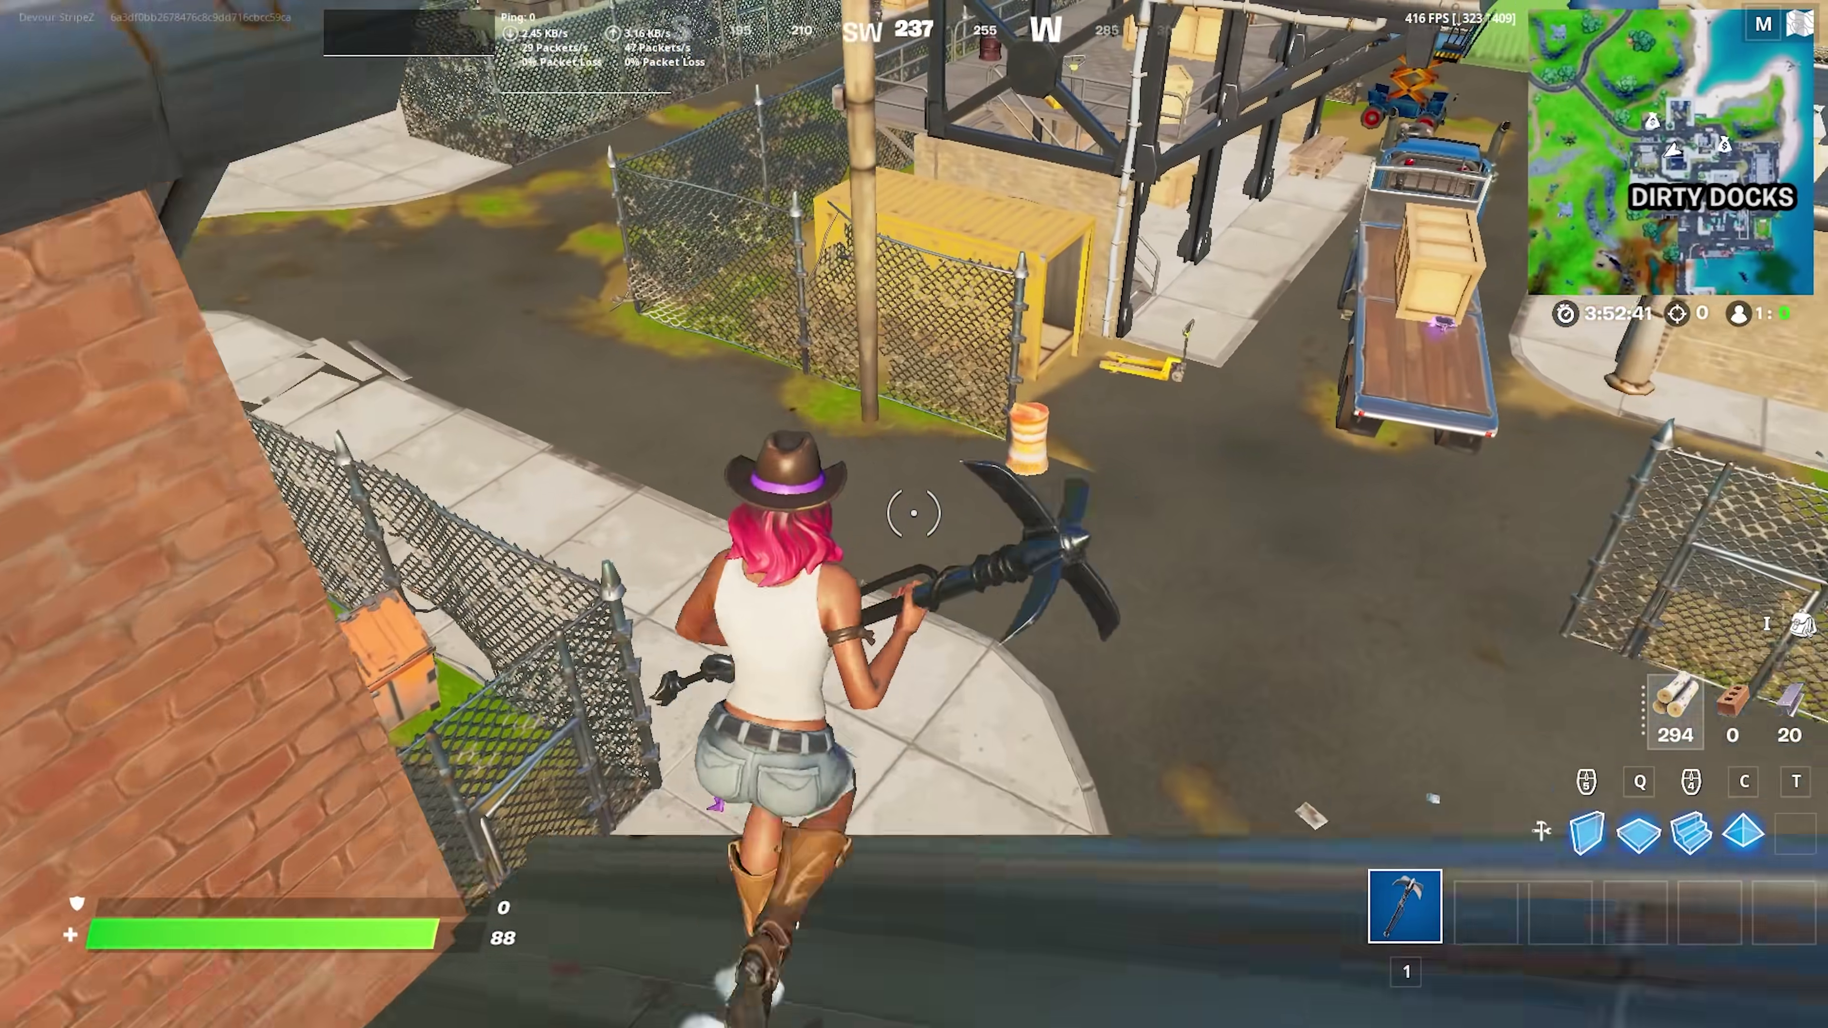
key("w")
left_click(914, 513)
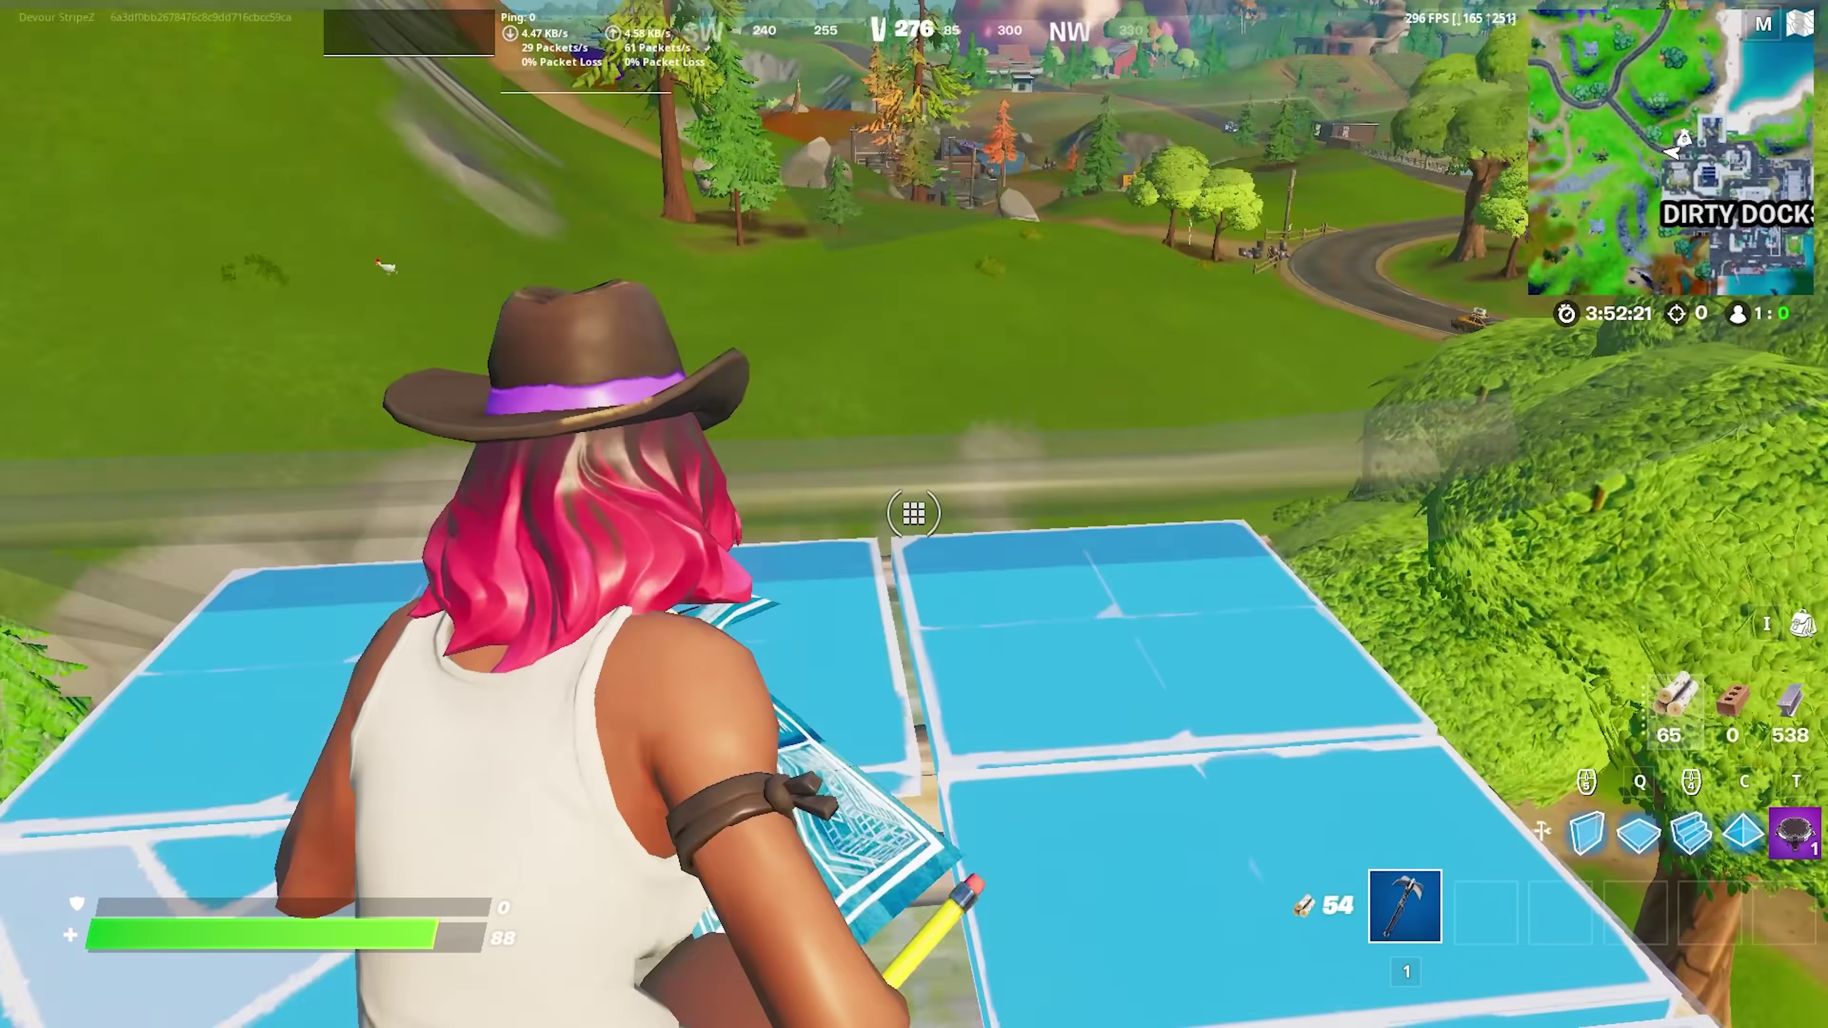
Build wooden floors, then climb higher with metal walls and stairs
key("q")
left_click(914, 513)
left_click(915, 512)
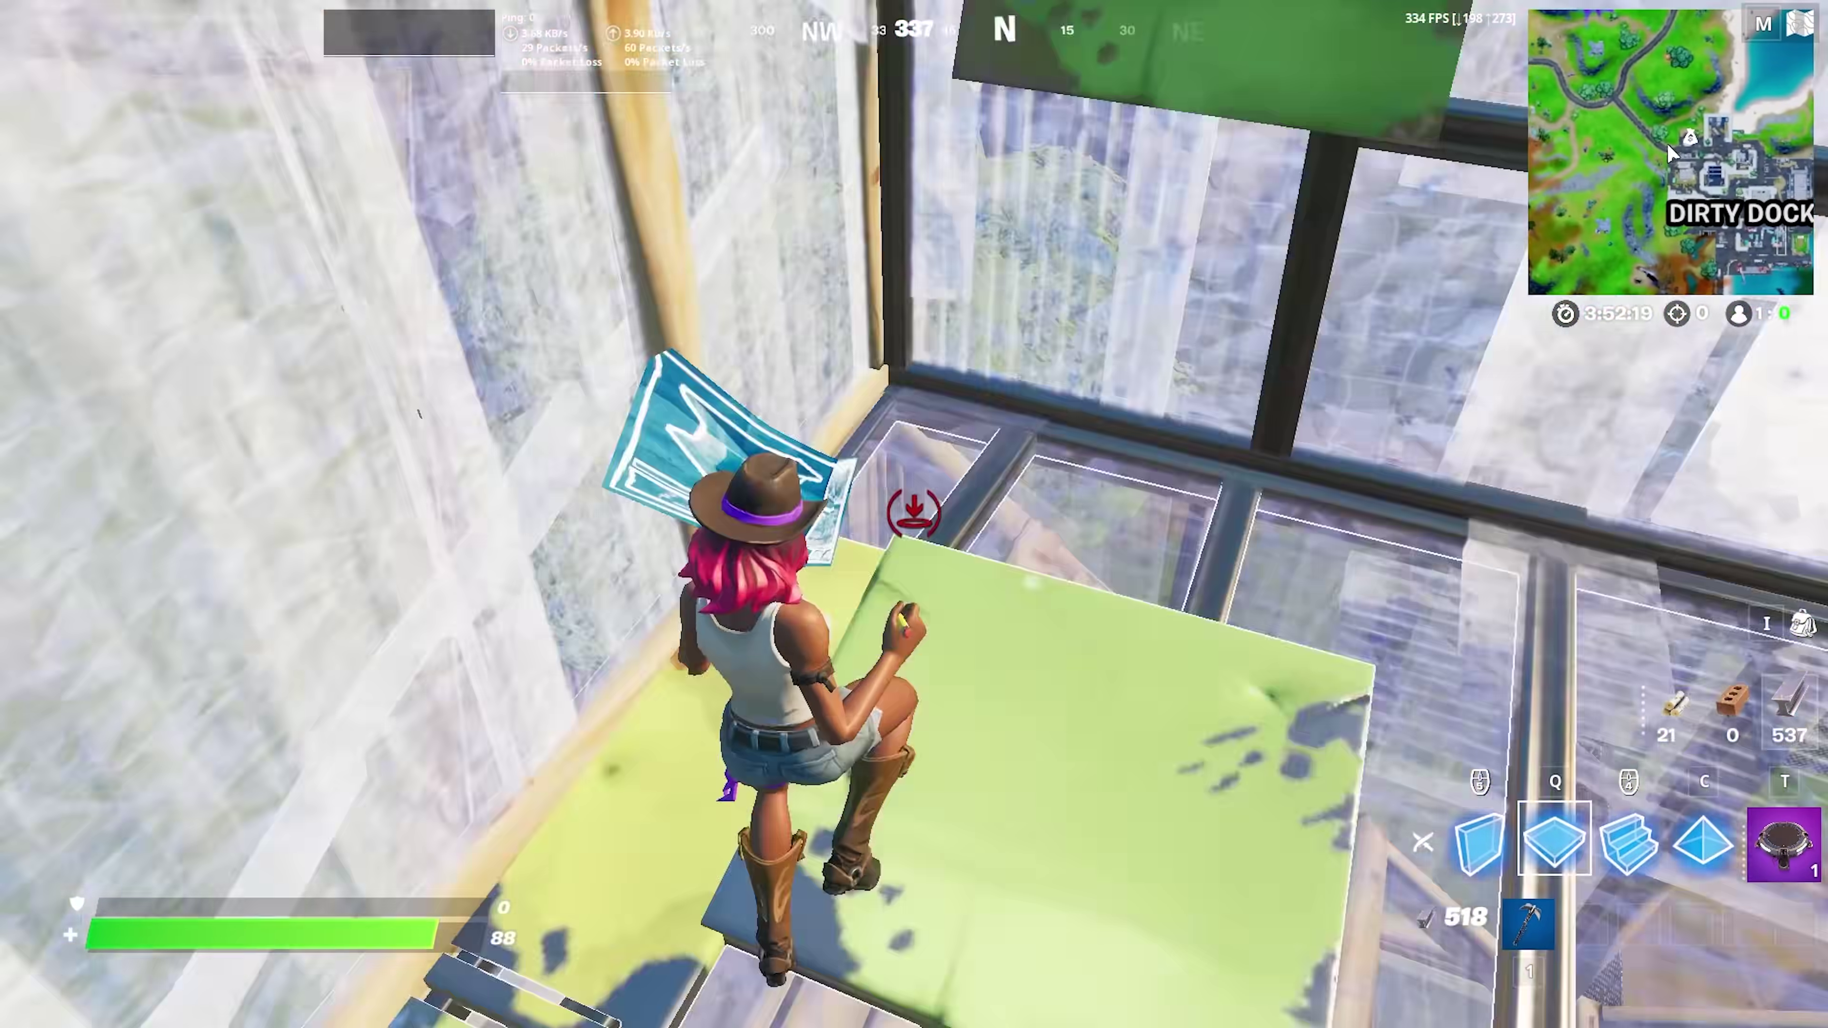
key("1")
left_click(914, 512)
left_click(914, 513)
left_click(914, 512)
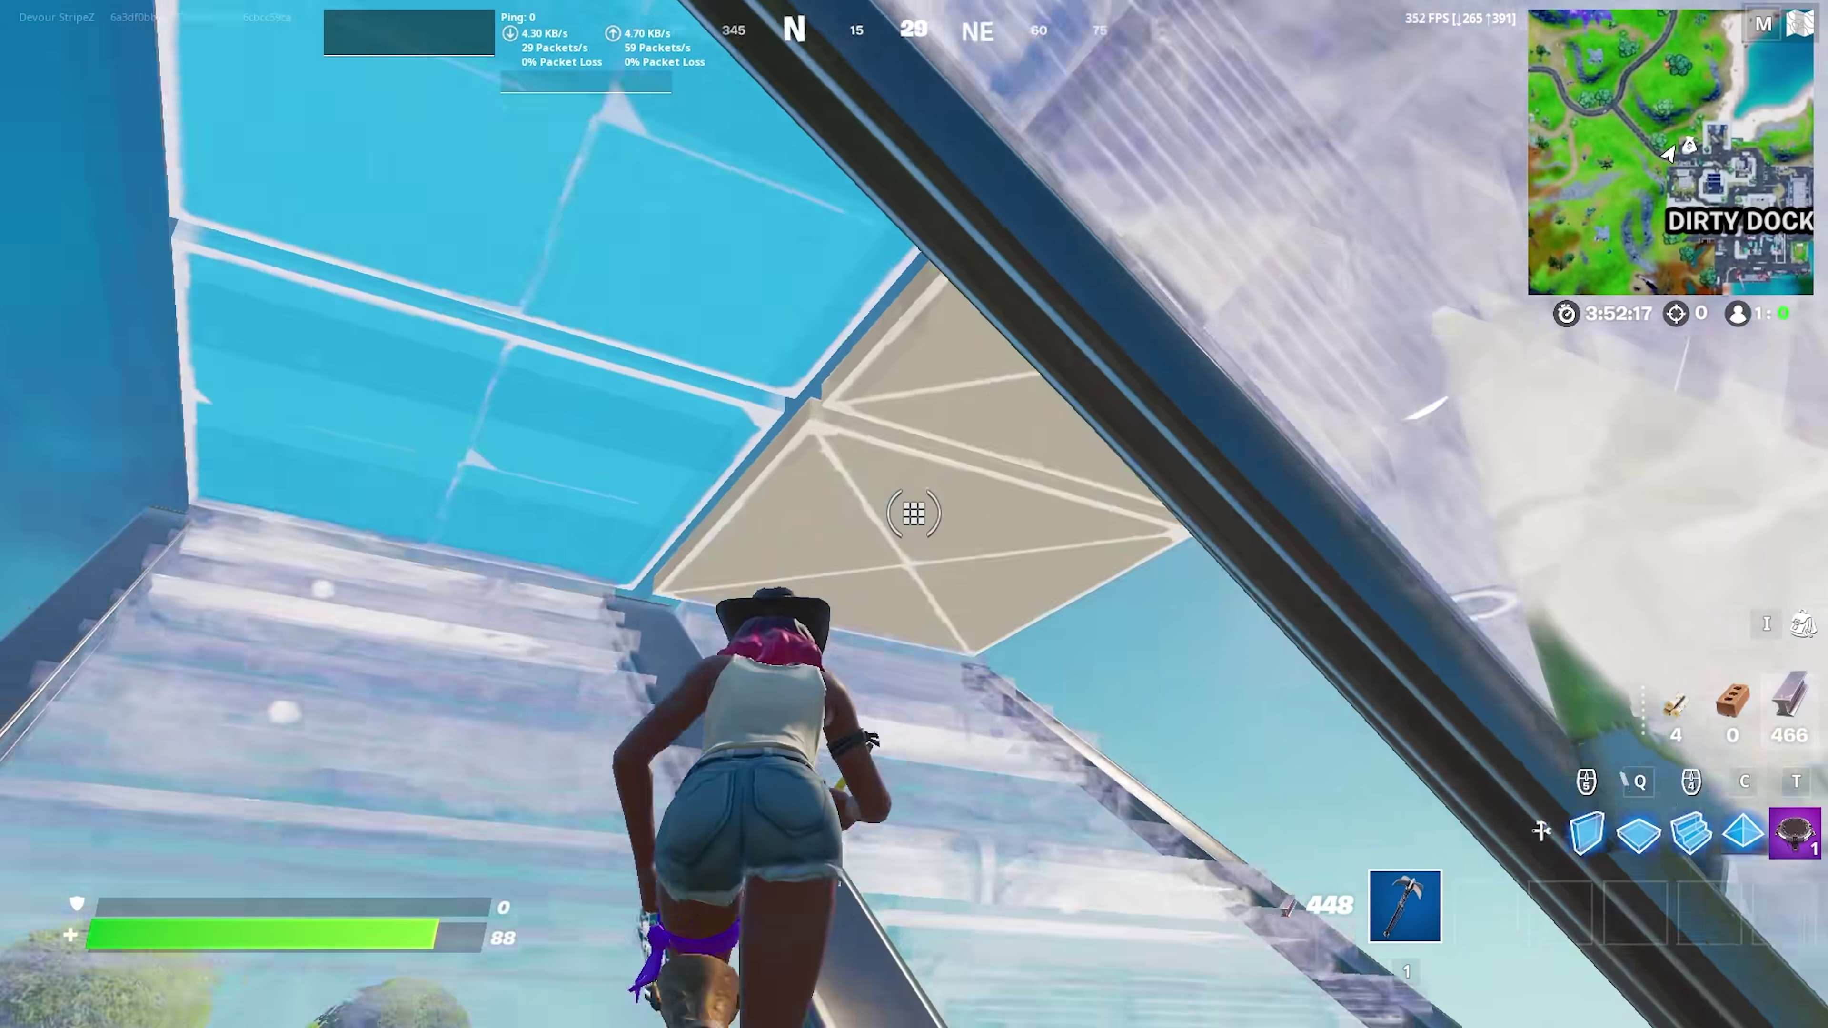
left_click(914, 513)
left_click(914, 512)
left_click(914, 512)
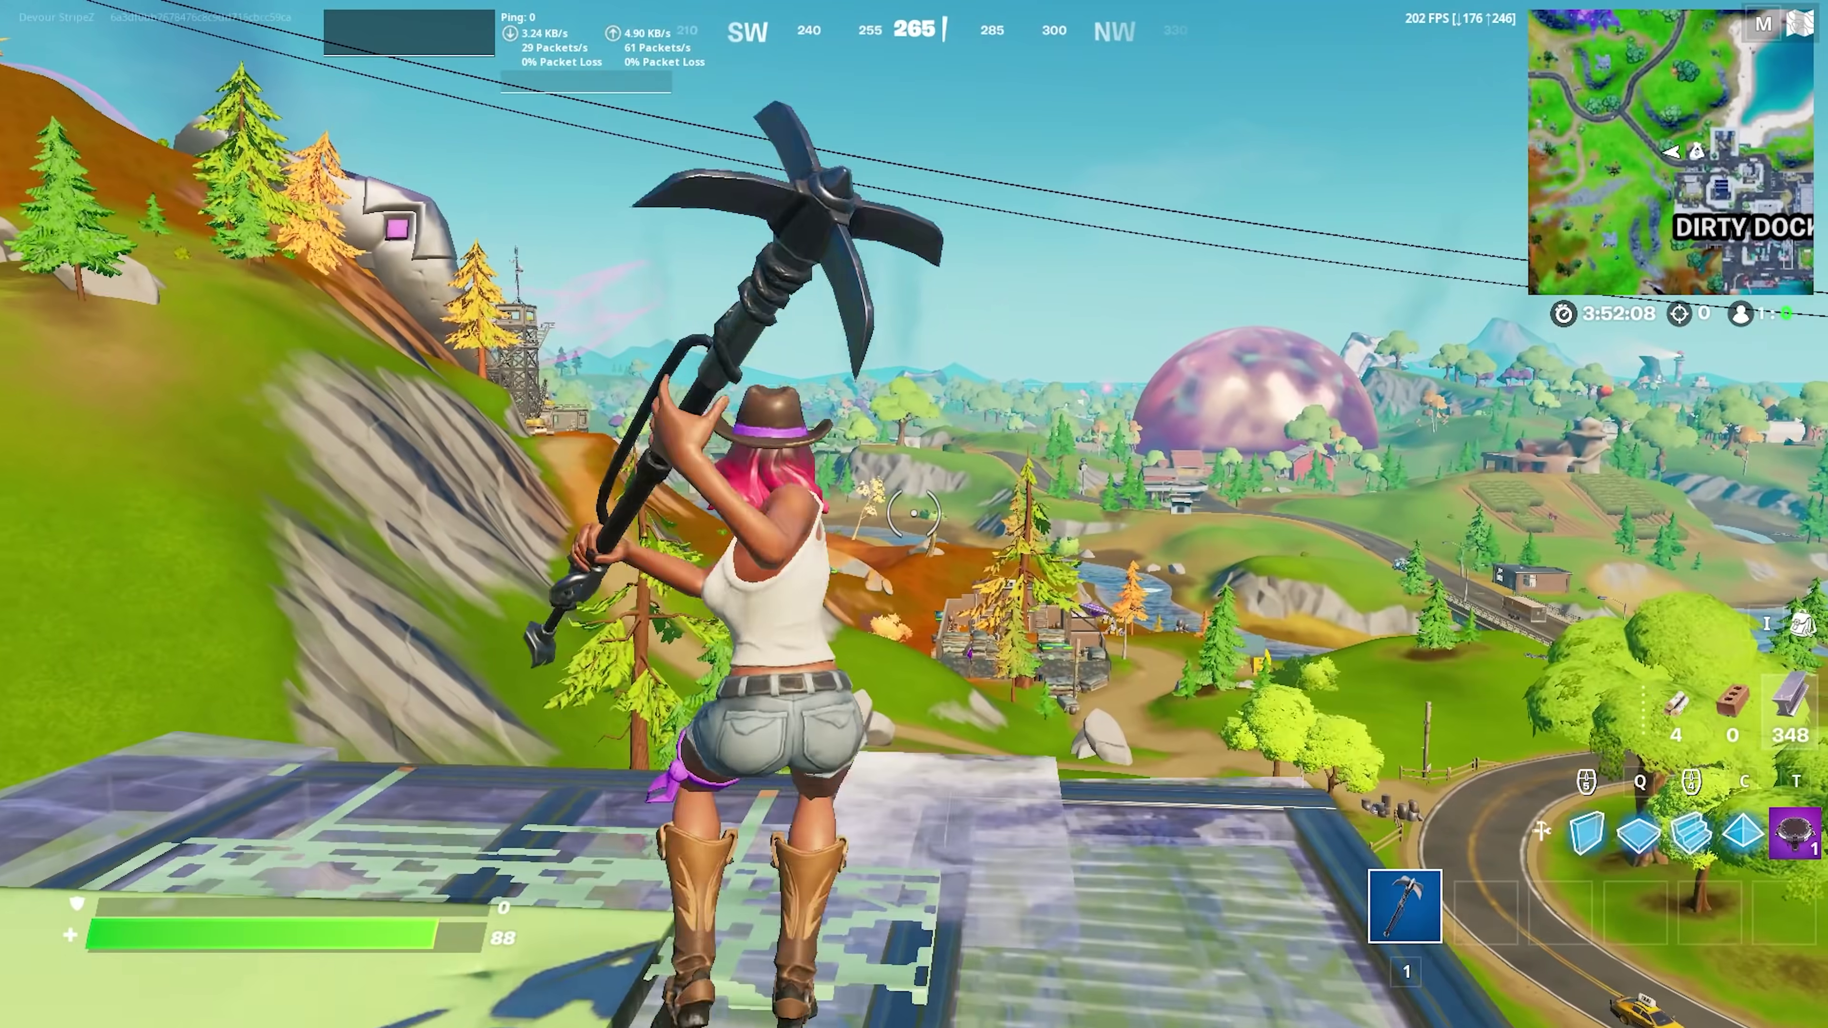